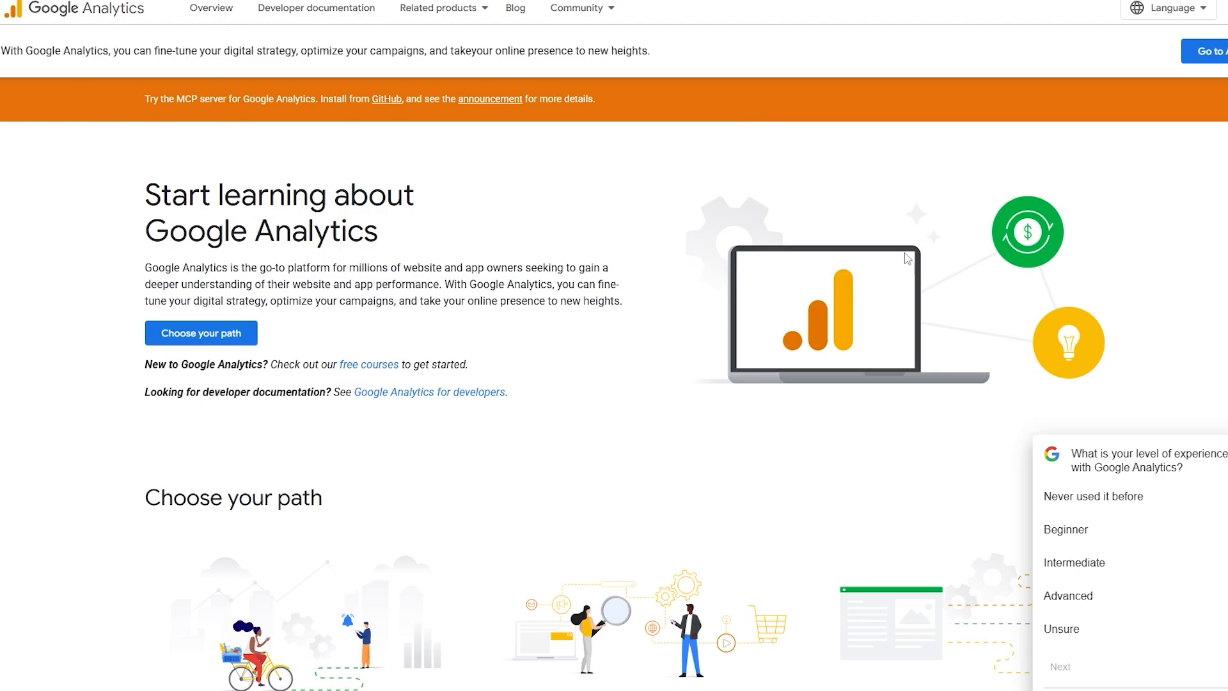
Enter the Google Analytics account and start creating a new property from its admin settings
left_click(1187, 63)
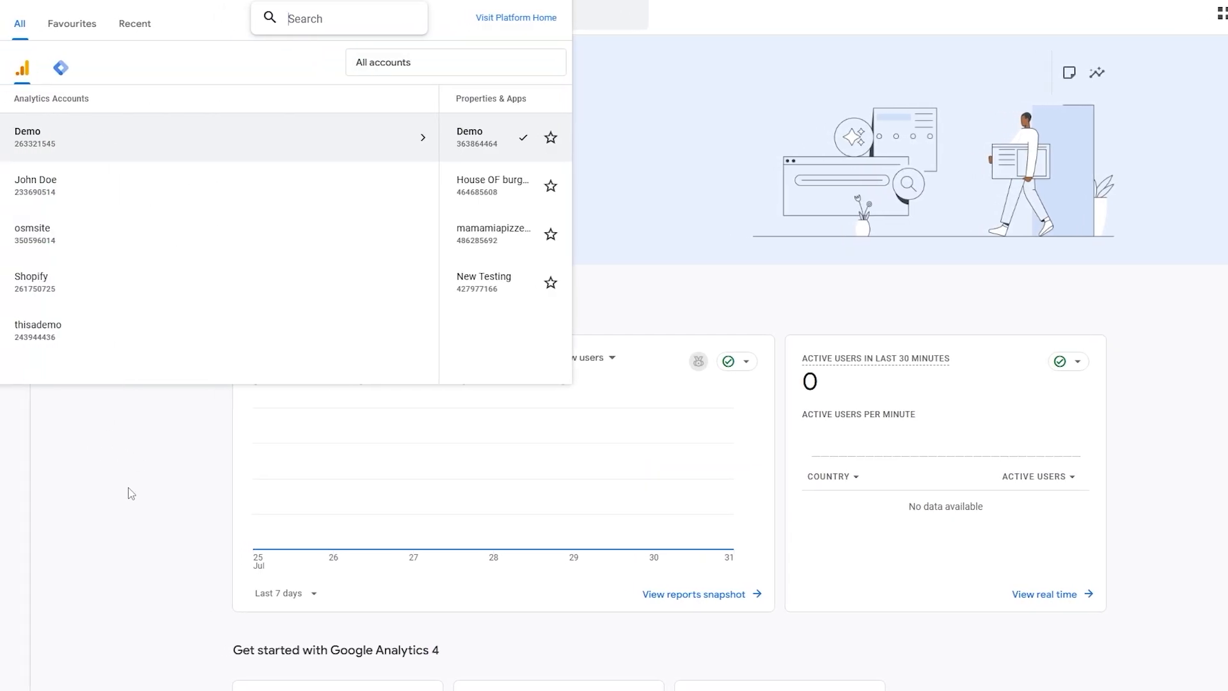
left_click(128, 489)
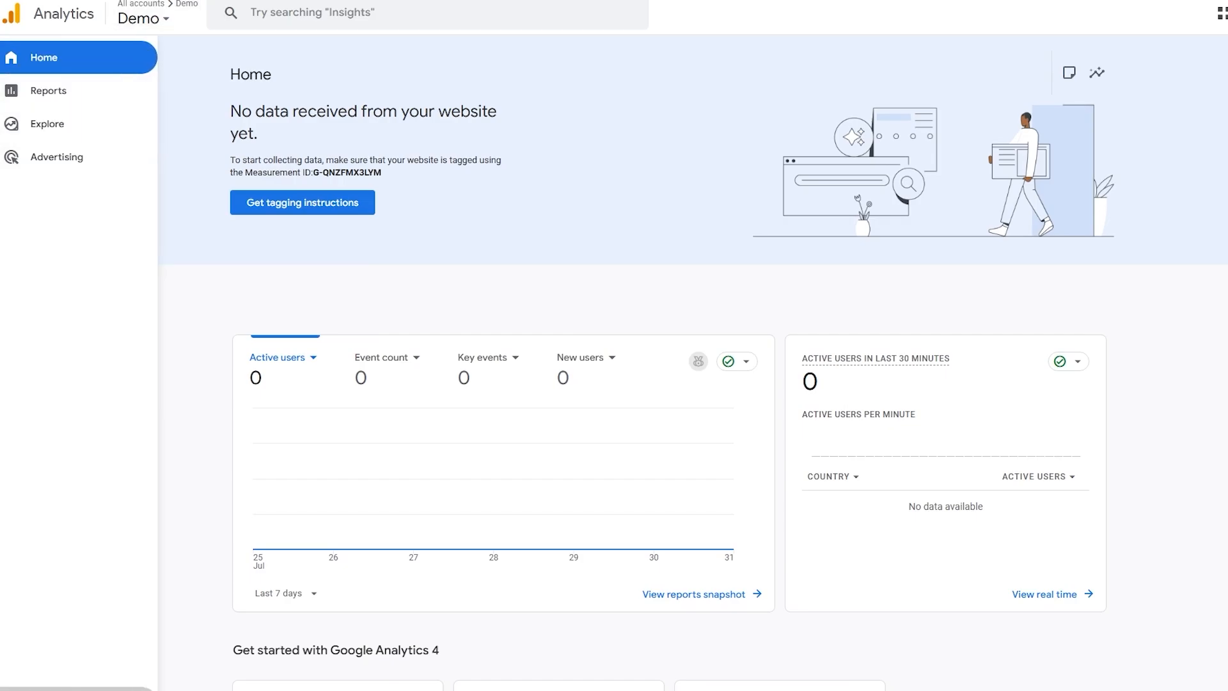
left_click(13, 688)
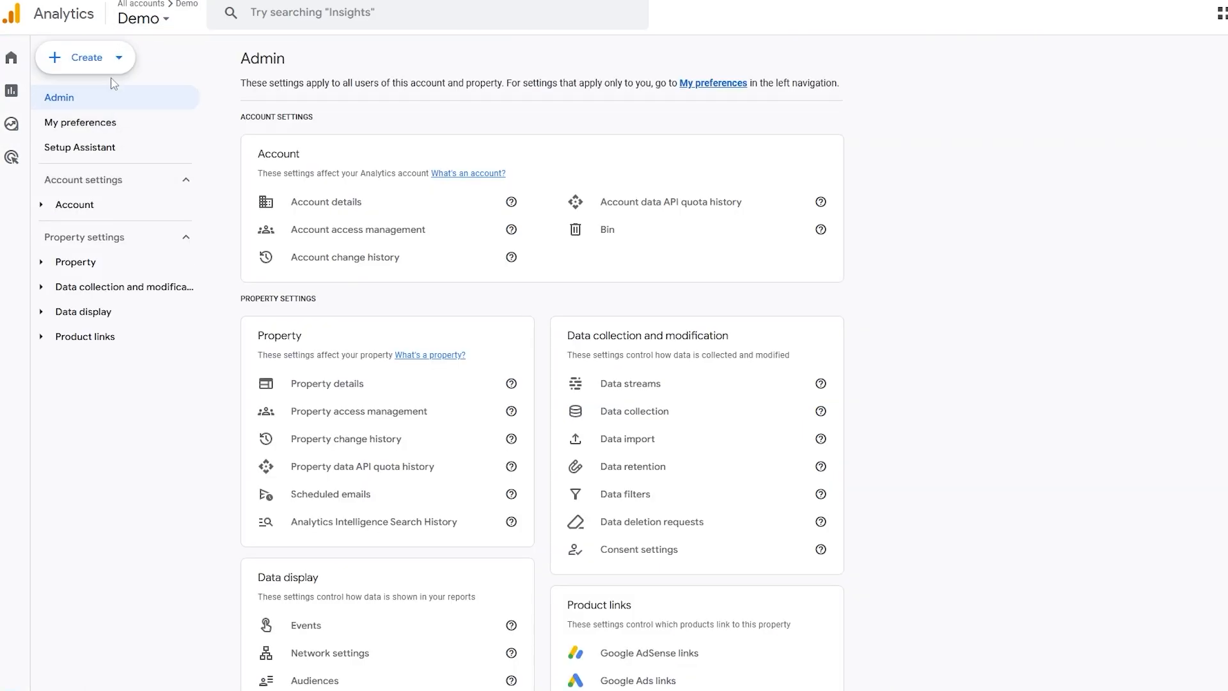
left_click(114, 57)
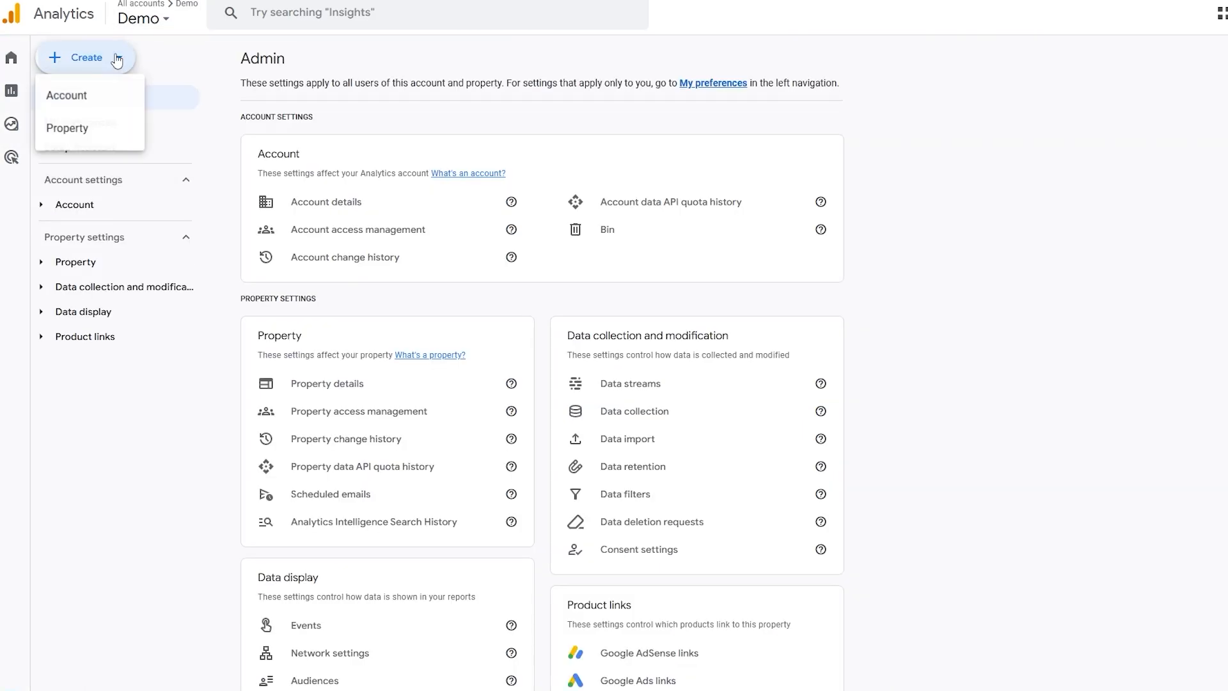
left_click(101, 130)
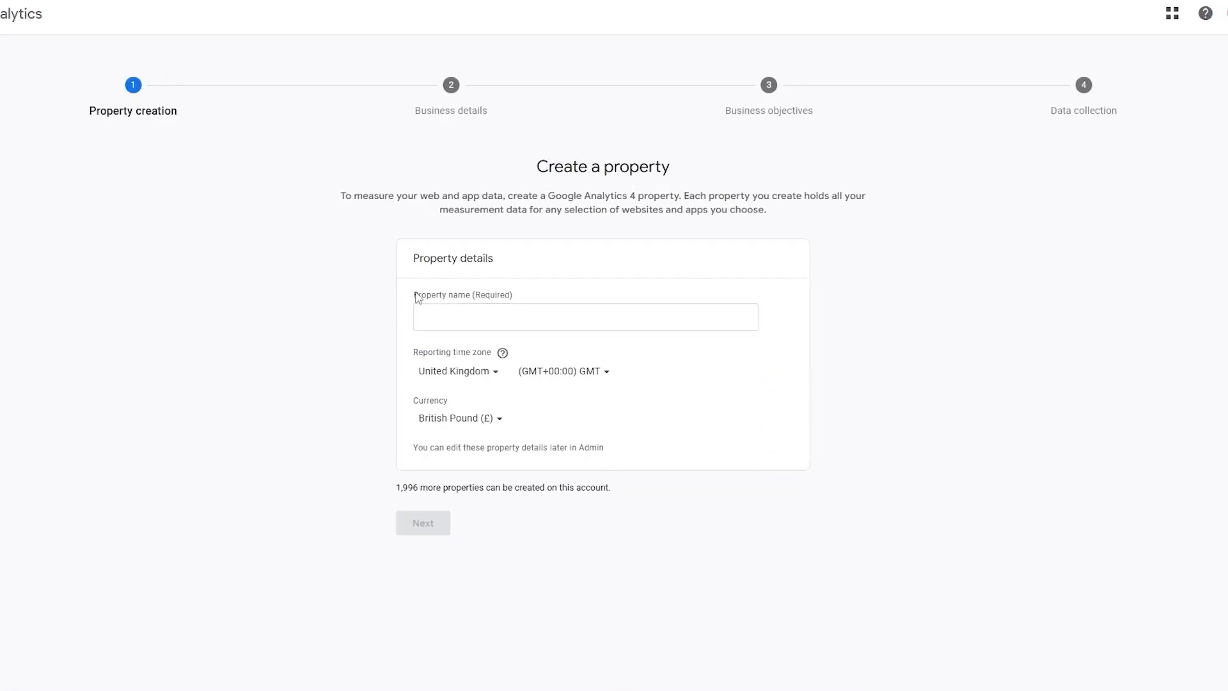
Name the new property creating-diy-pantry-staples and continue to the business details
left_click_drag(415, 293, 467, 313)
left_click(466, 317)
left_click(669, 575)
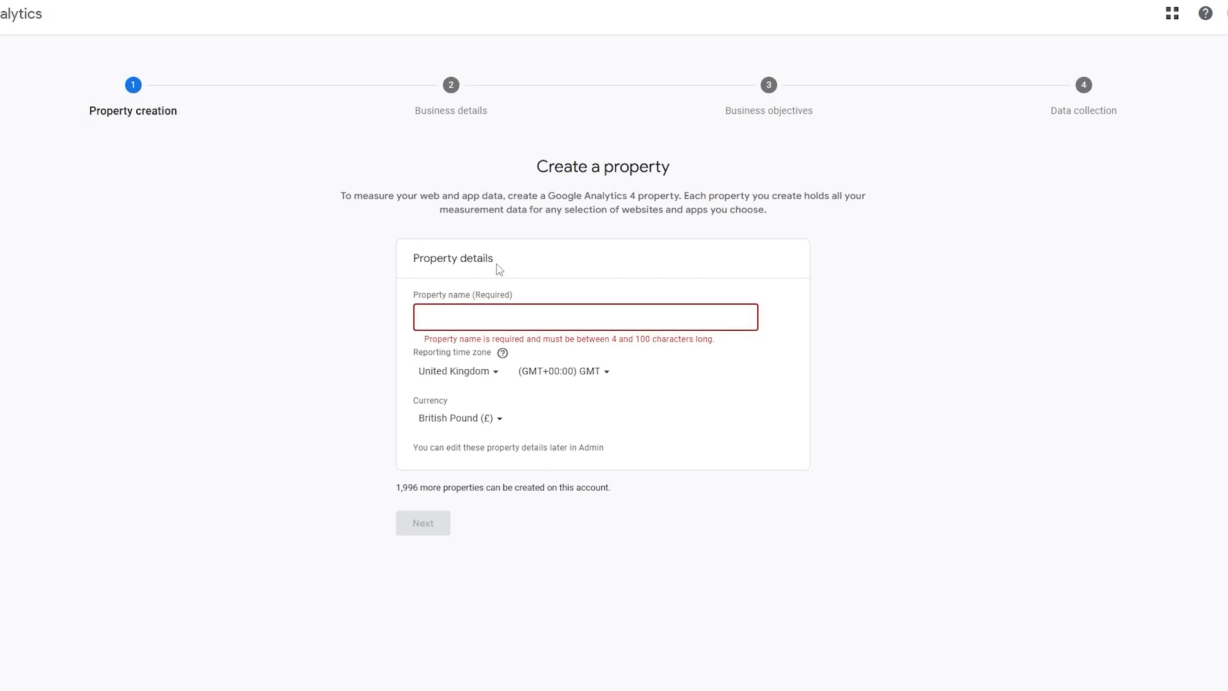
left_click(439, 328)
type("creating-diy-pantry-staples")
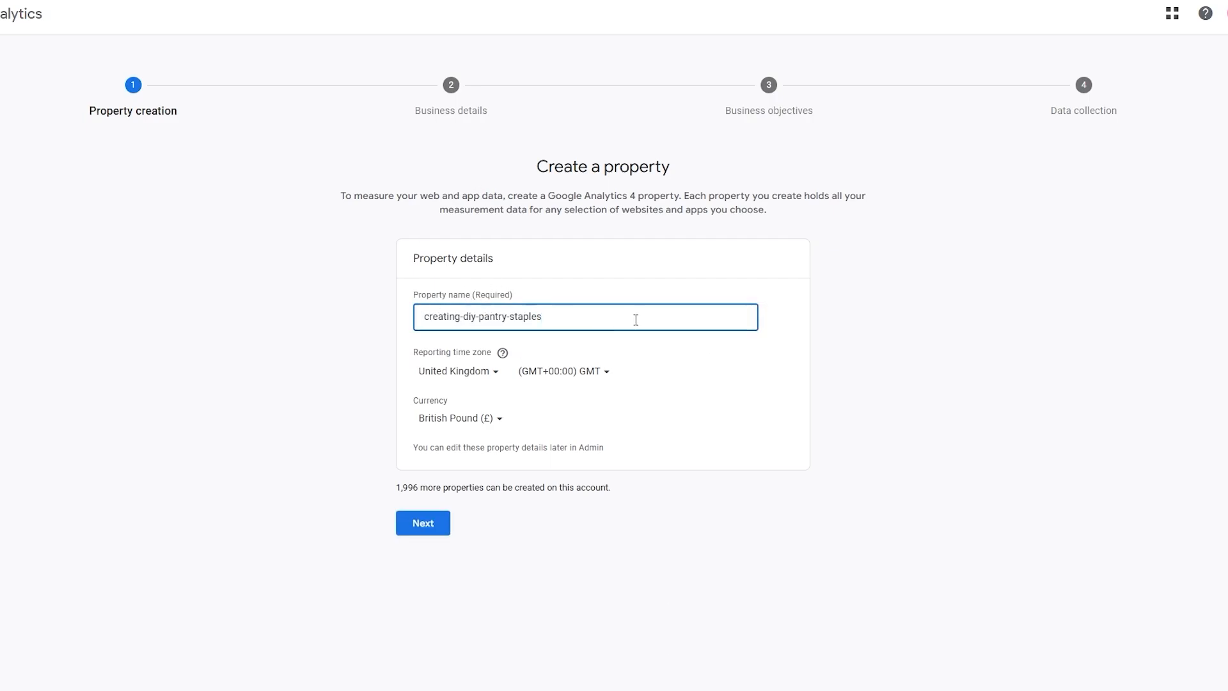
left_click(365, 154)
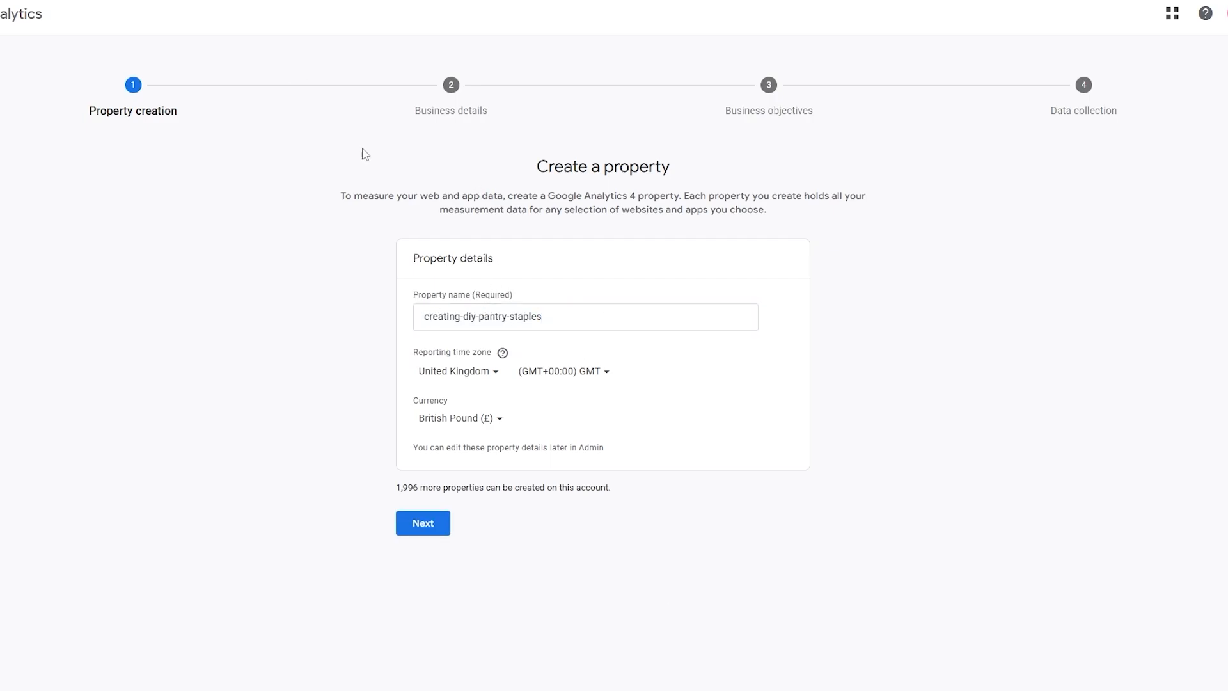
left_click(427, 531)
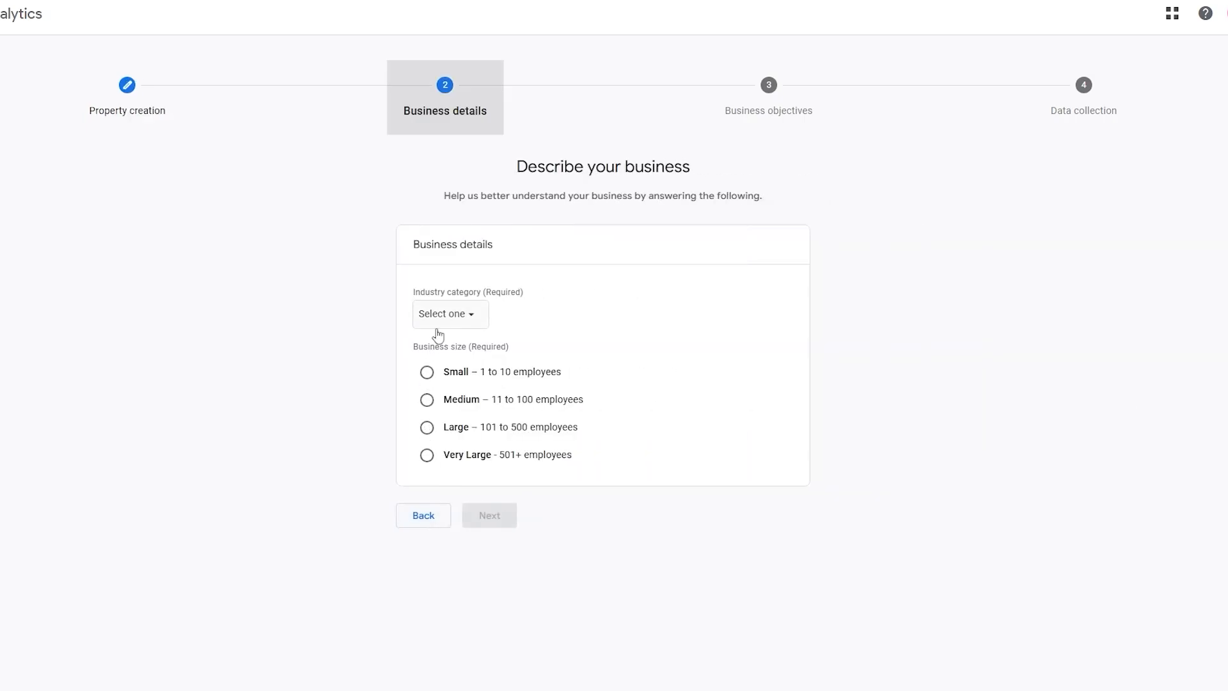
Describe the business as Food and drink with a small size of 1 to 10 employees, and continue
left_click(441, 320)
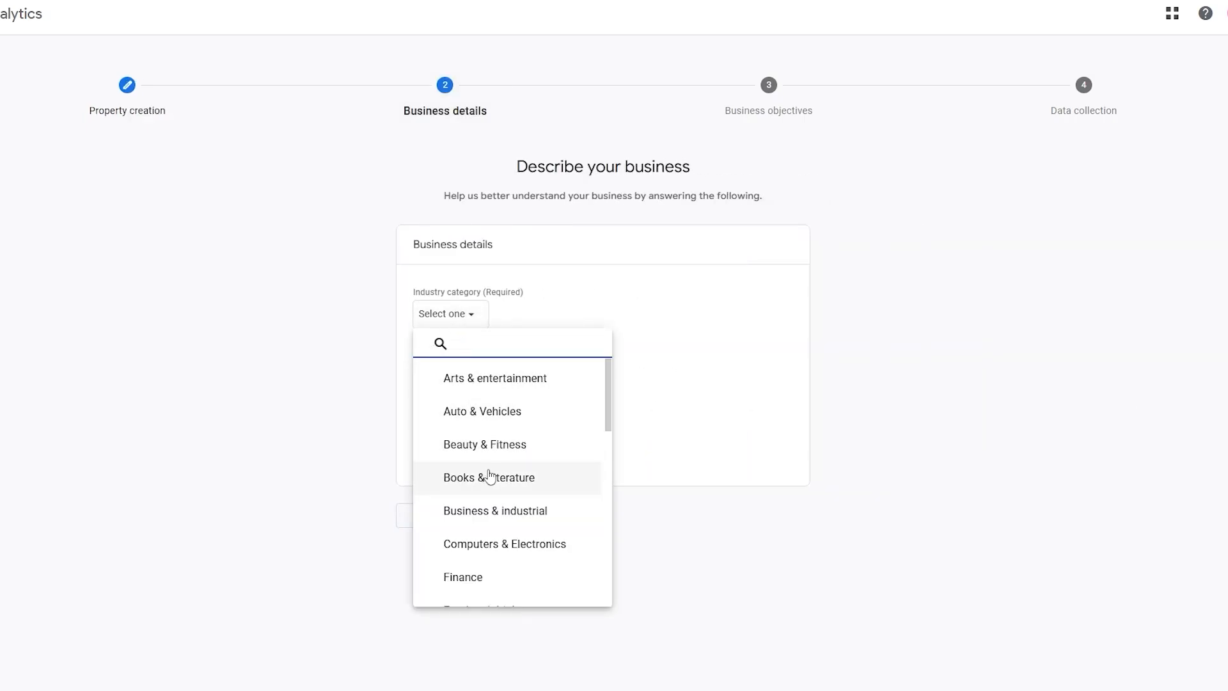
scroll(489, 477, "down", 3)
left_click(493, 474)
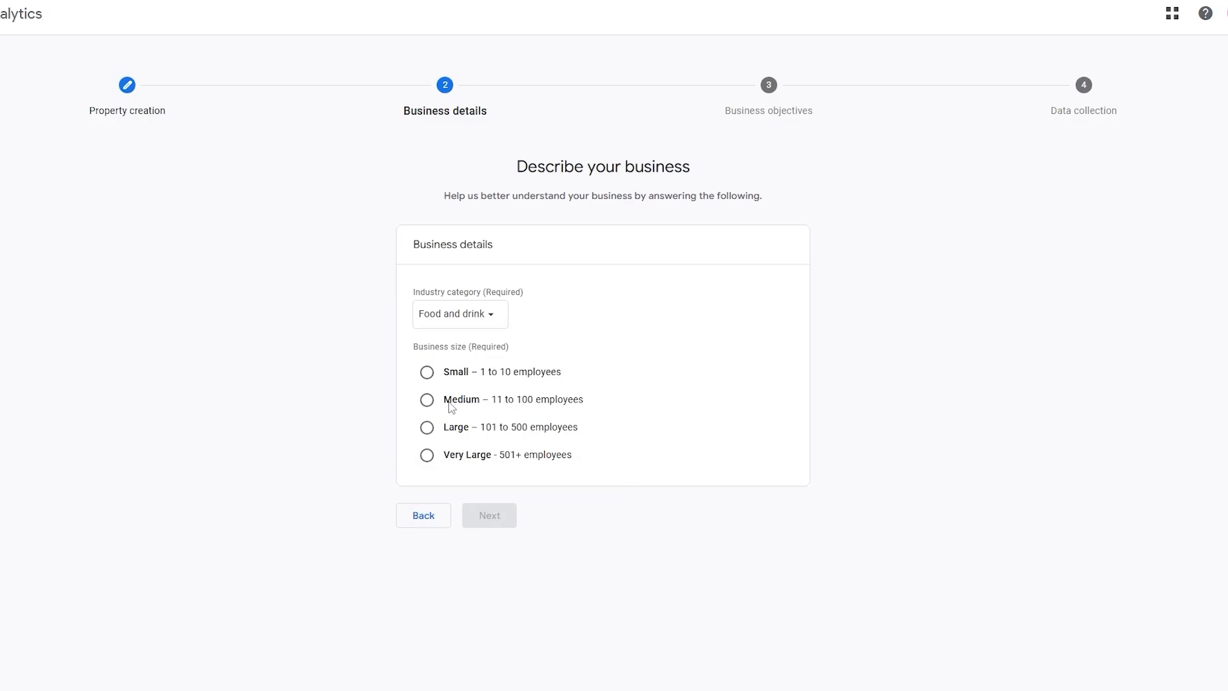
left_click(448, 379)
left_click(490, 522)
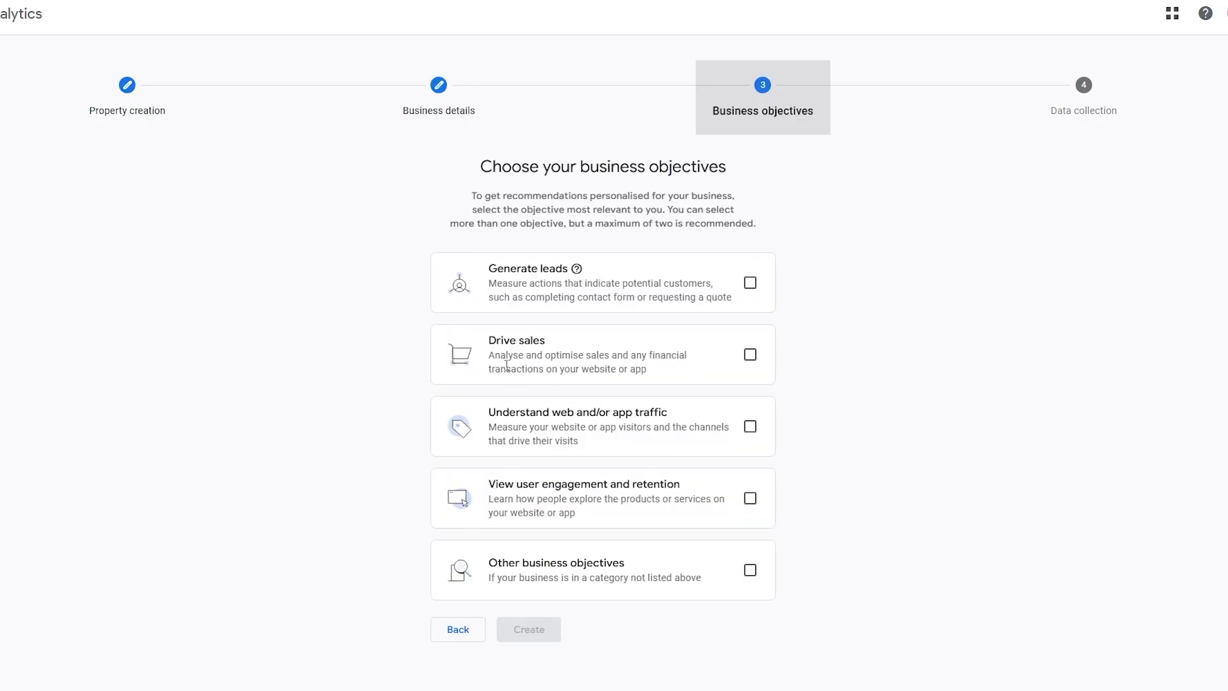
Create the property with the View user engagement and retention objective and choose Web as its data collection platform
left_click(744, 500)
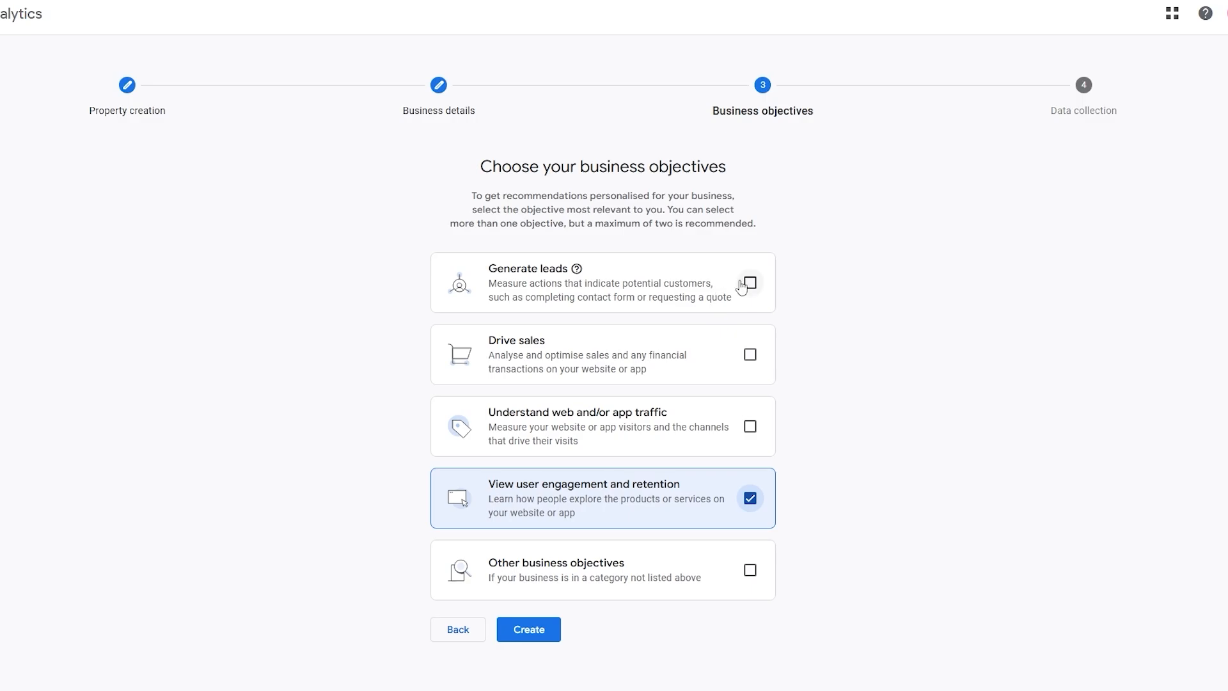
left_click(554, 631)
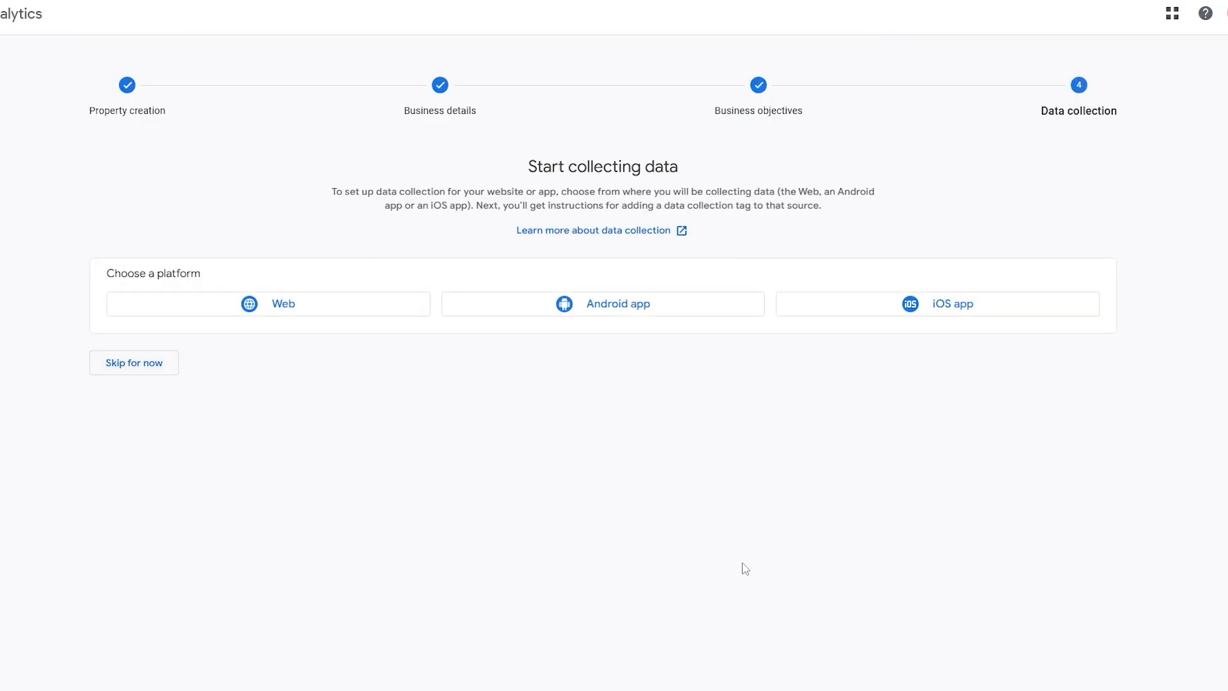
left_click(275, 307)
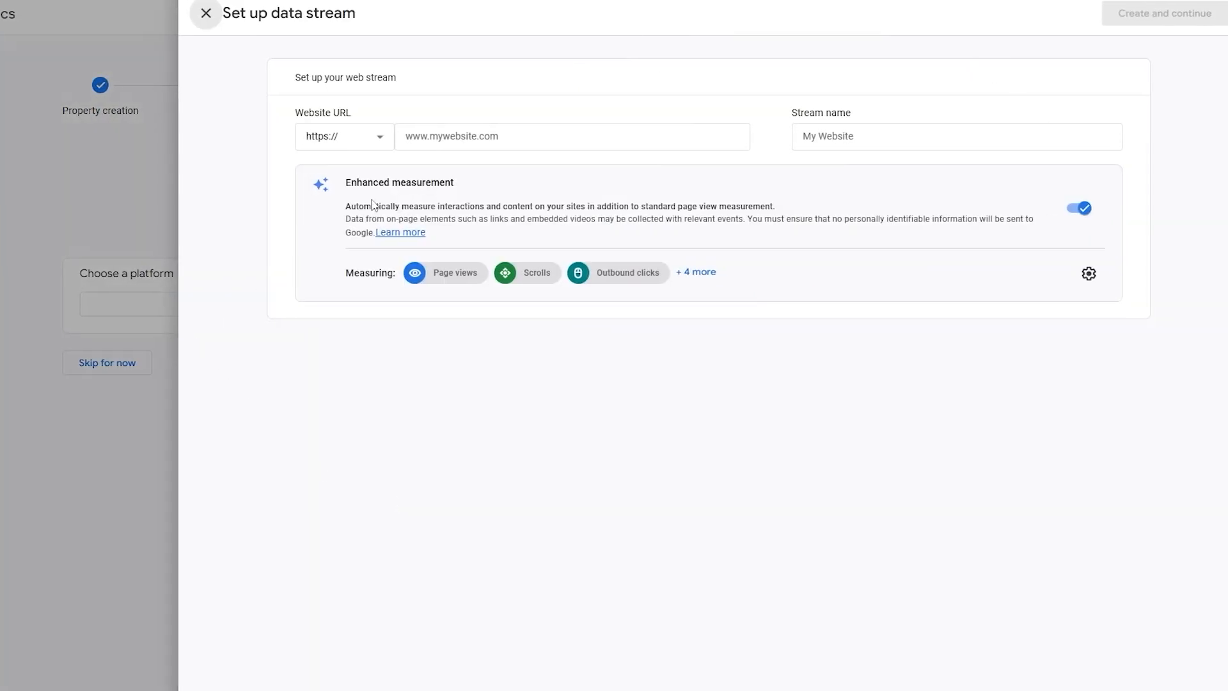
left_click(414, 131)
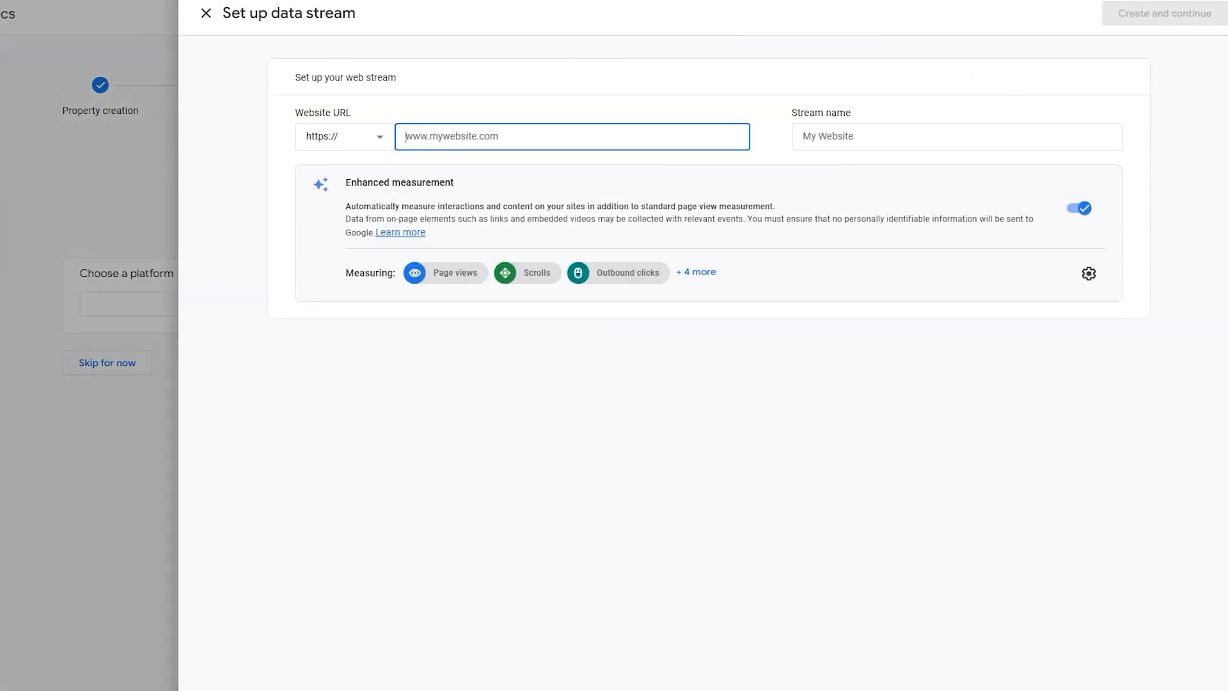
left_click(237, 1)
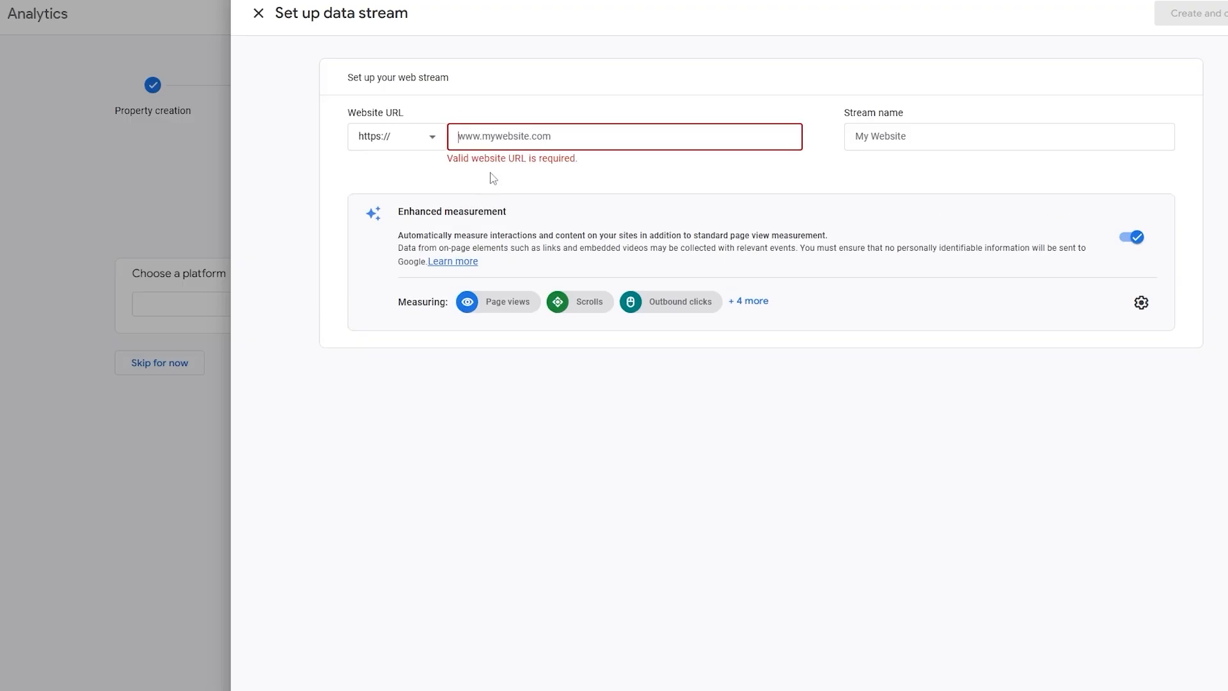
type("creating-diy-pantry-staples.blogspot.com")
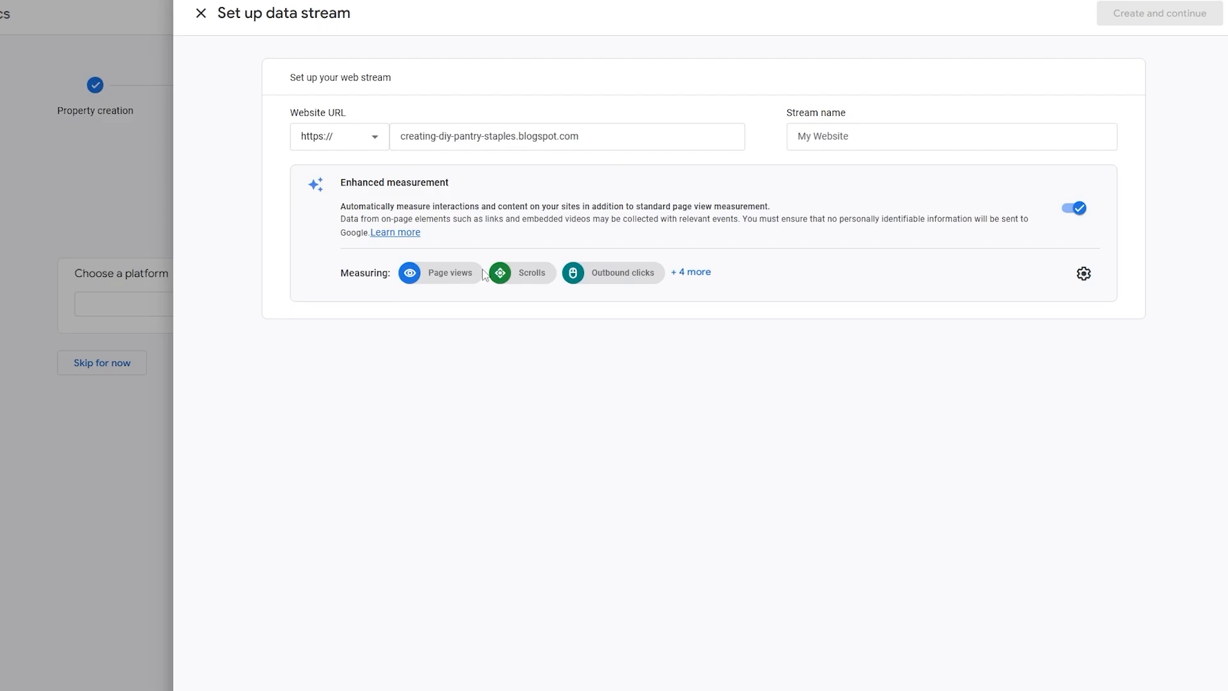
Name the stream creating-diy-pantry-staples and create it
left_click(803, 145)
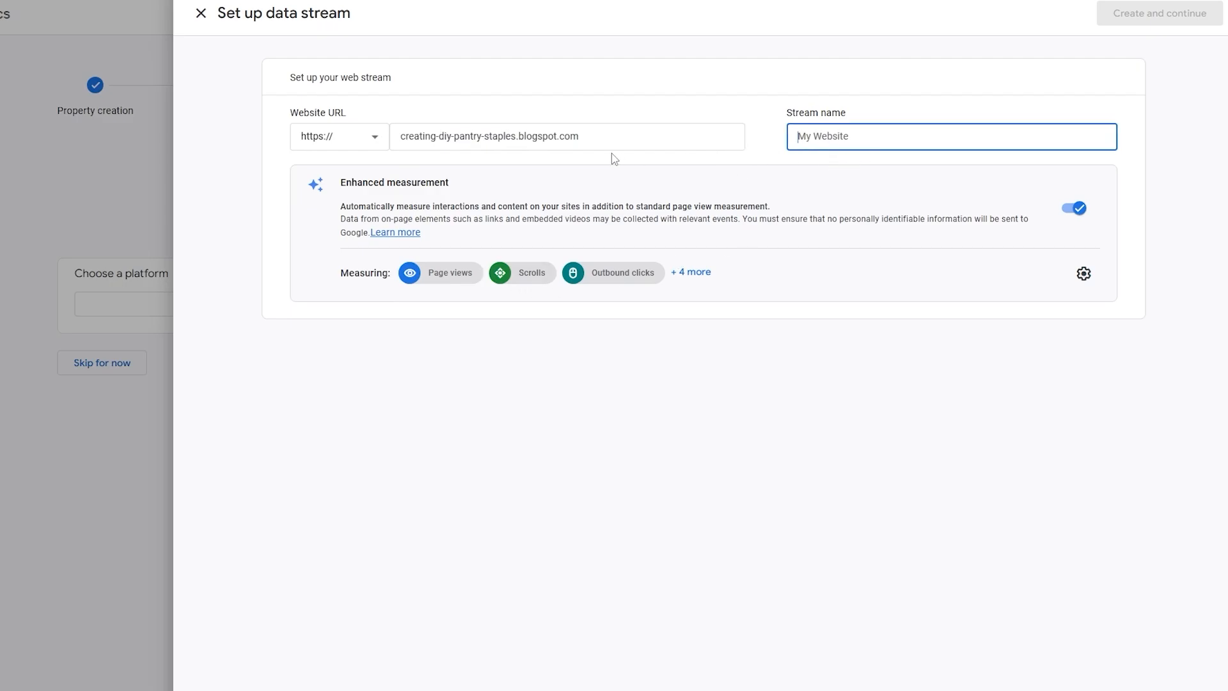
type("creating-diy-pantry-staples.blogspot.com")
left_click_drag(913, 140, 1013, 141)
key("BackSpace")
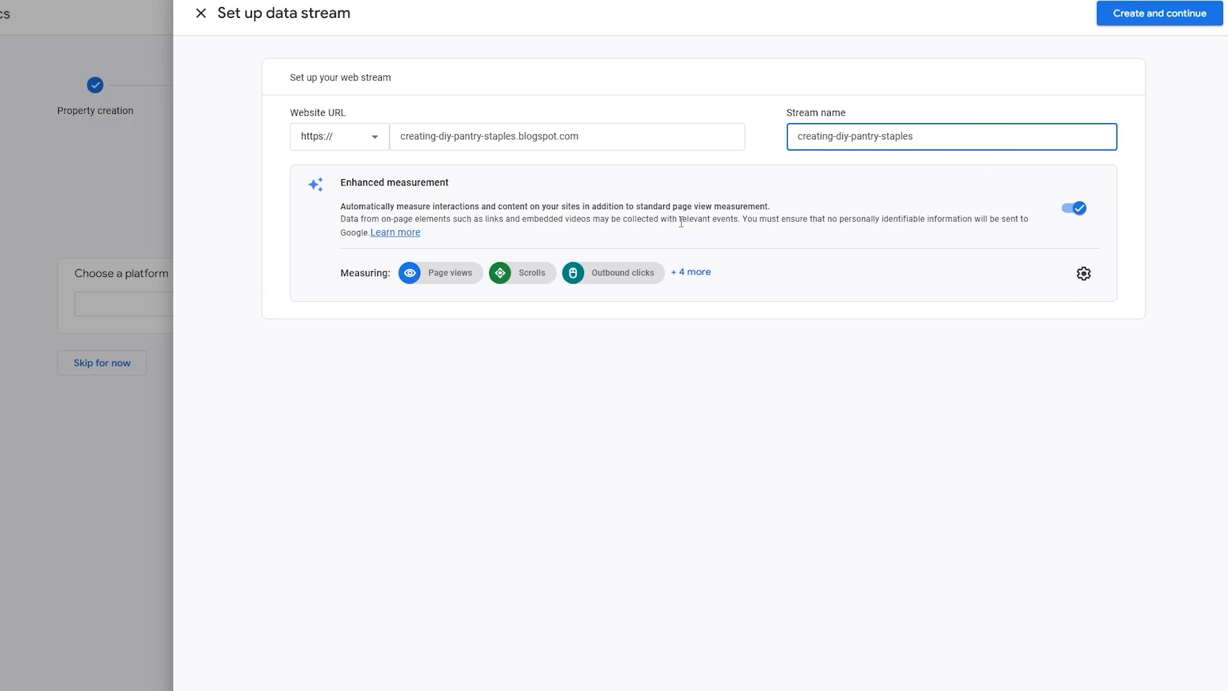
left_click(456, 299)
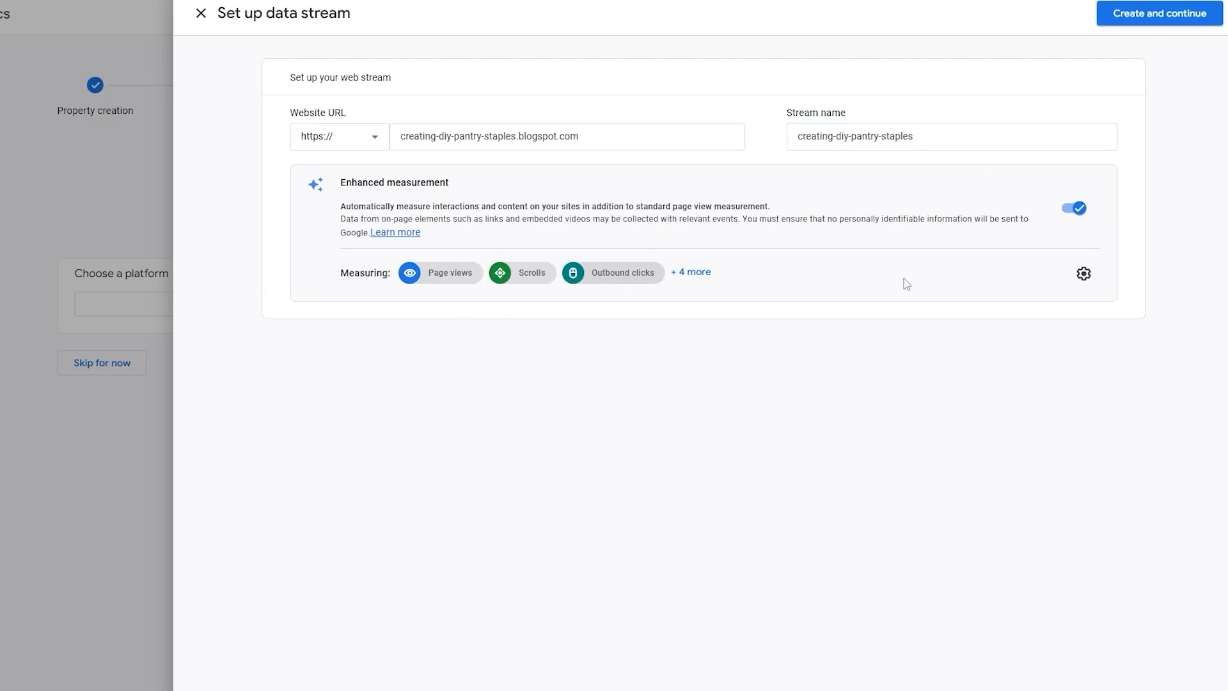
left_click(1116, 19)
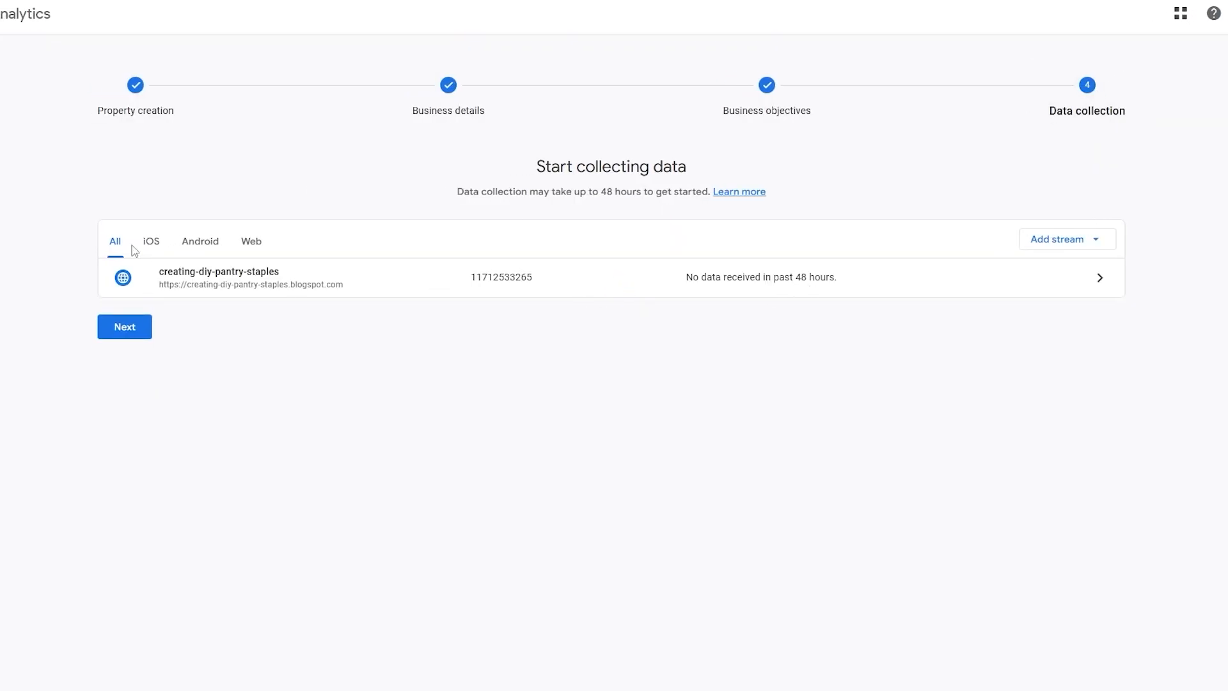
Review the manual Google tag installation instructions and the additional setup options, then leave the tag setup
left_click(130, 327)
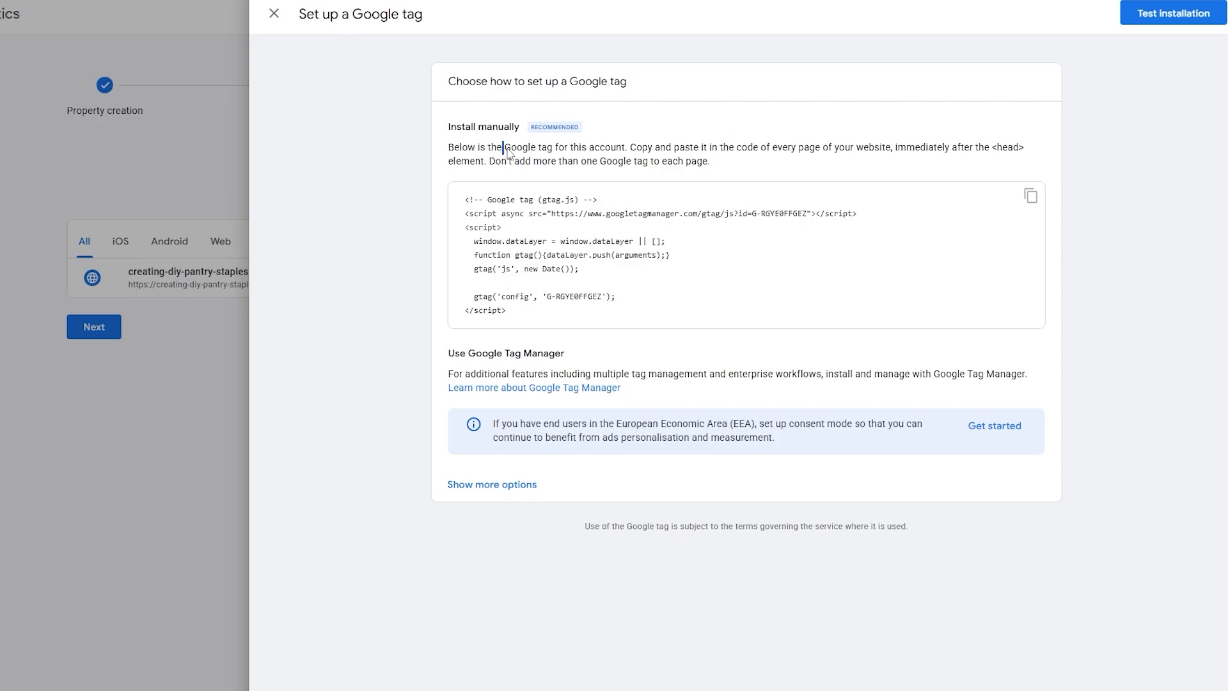
left_click_drag(504, 151, 723, 156)
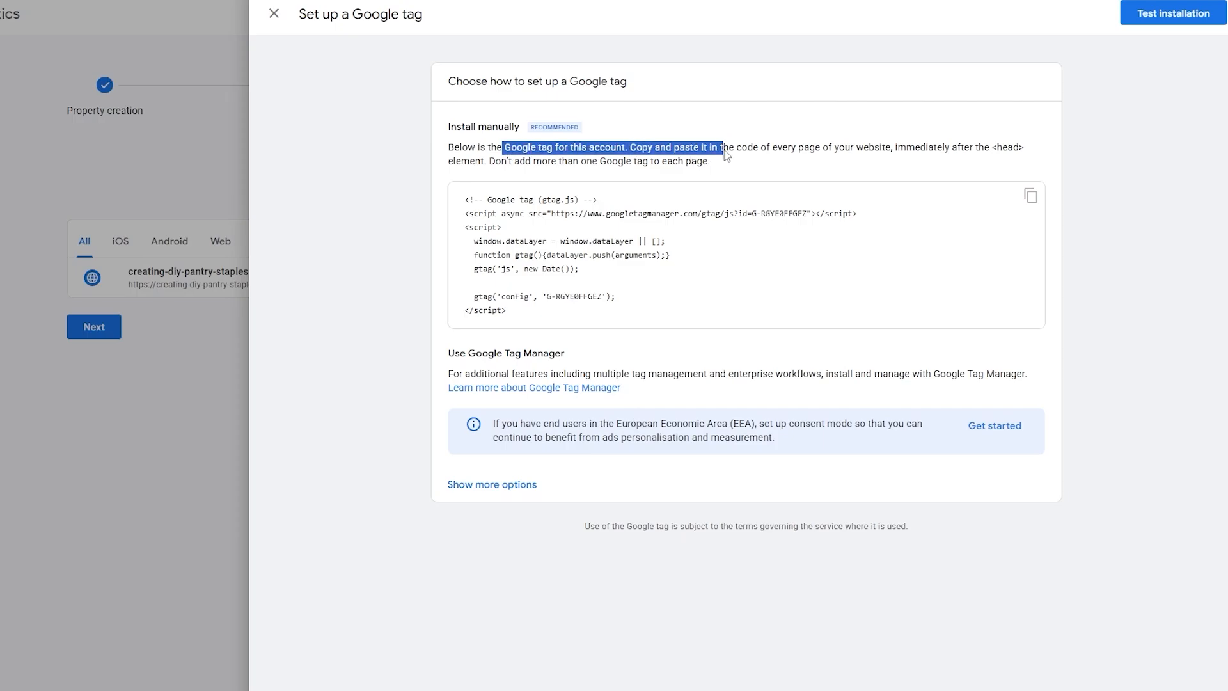
left_click(512, 486)
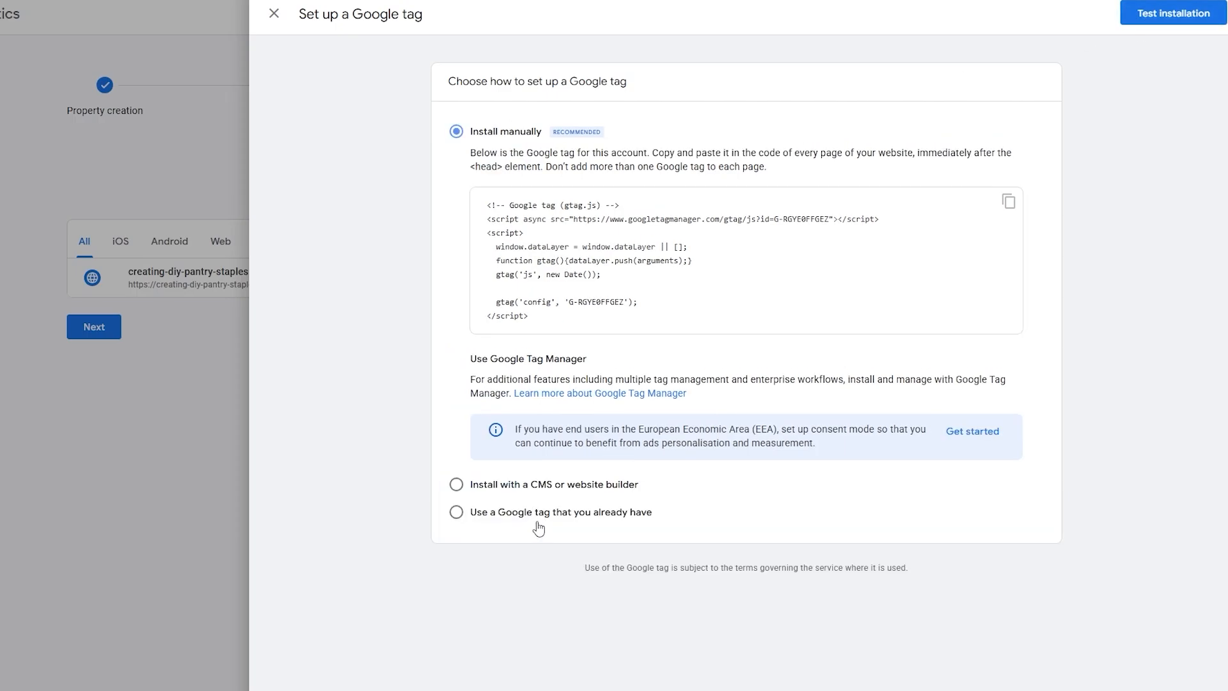
left_click(190, 348)
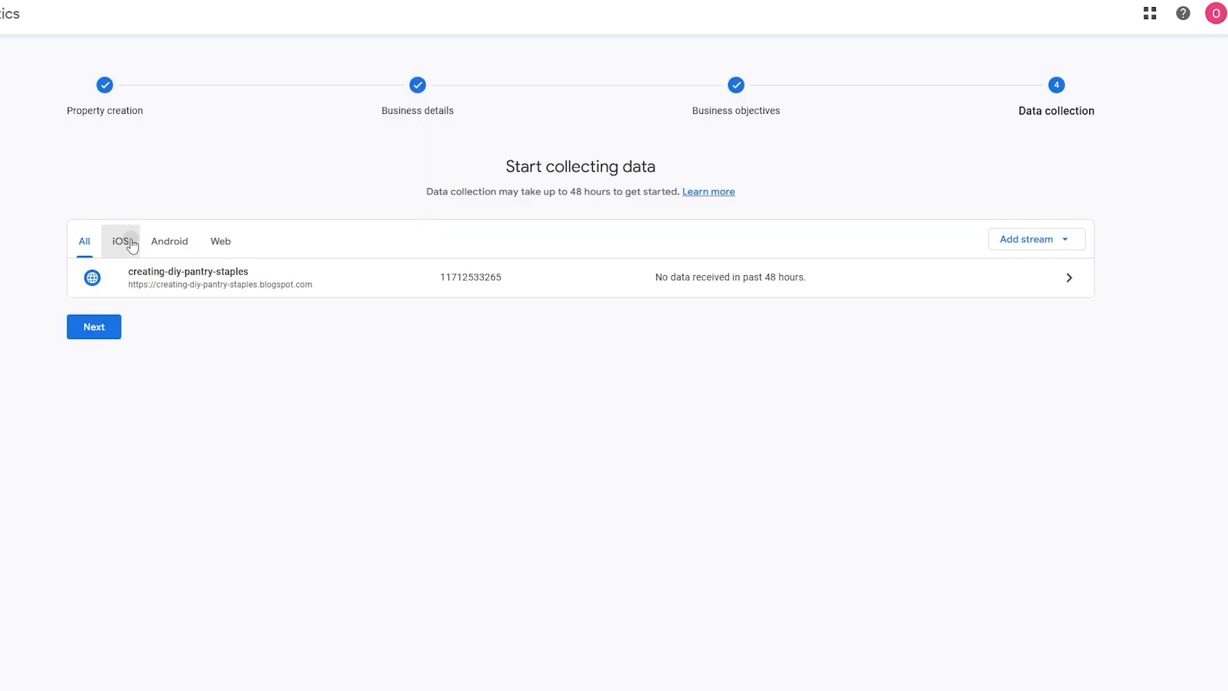
Open the creating-diy-pantry-staples web stream's details and copy its measurement ID
left_click(120, 241)
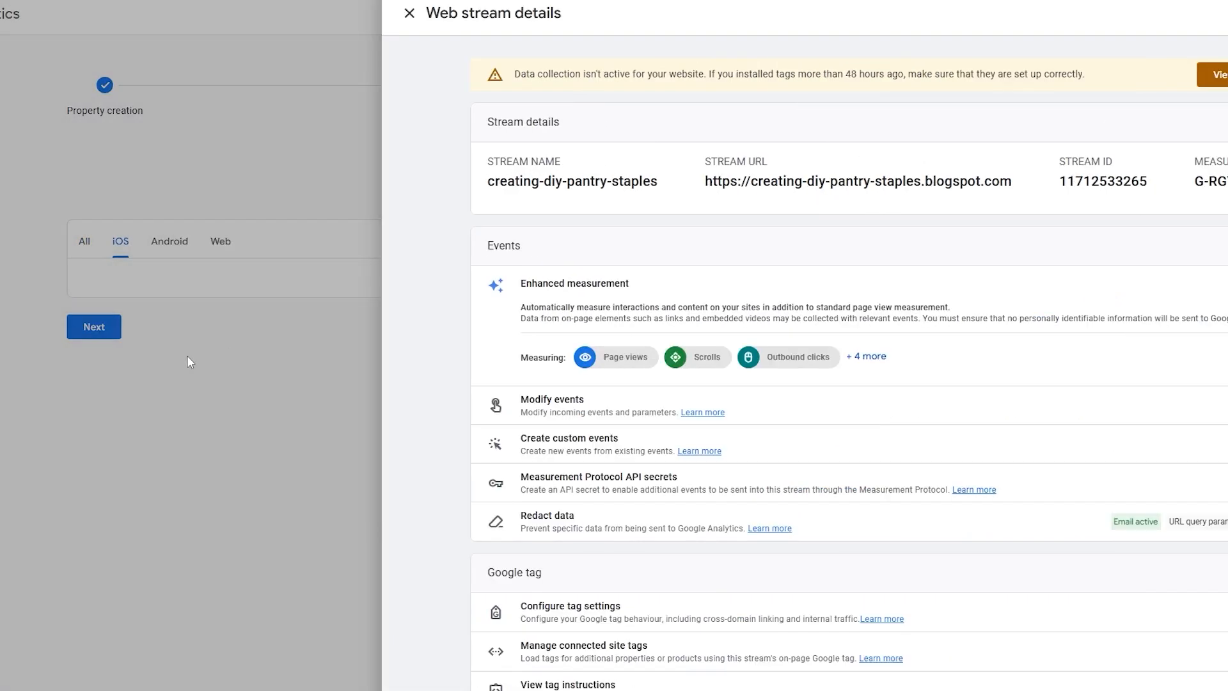
left_click(187, 355)
left_click(231, 247)
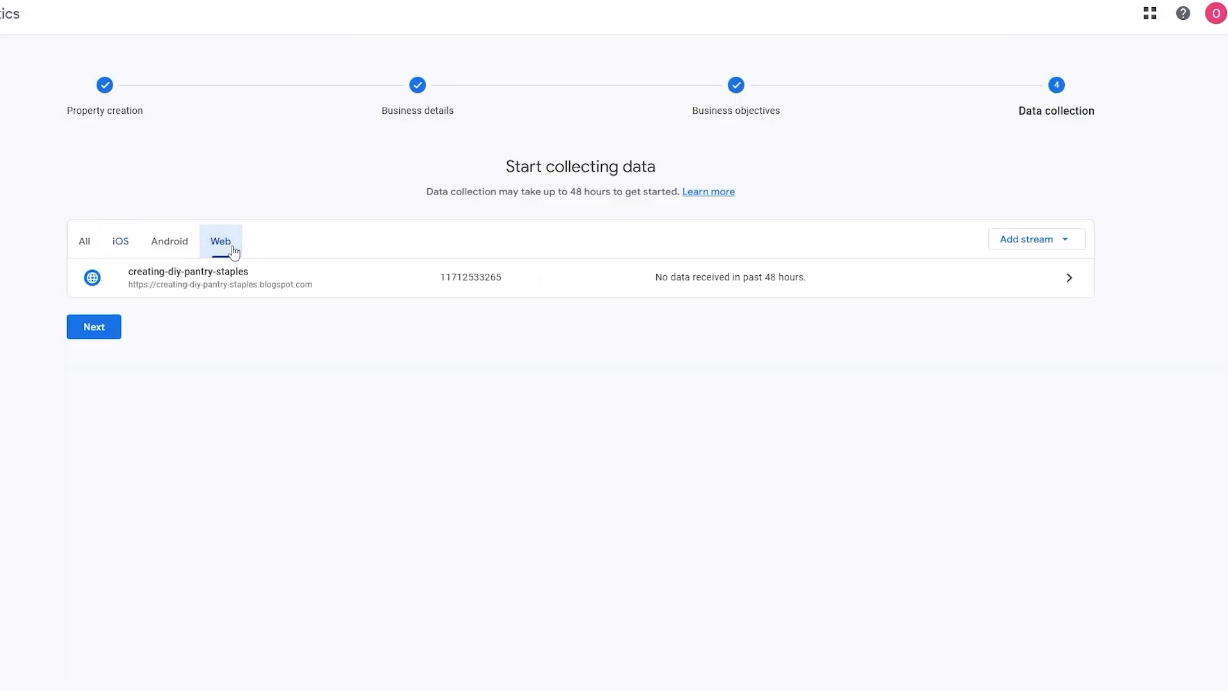
left_click(449, 277)
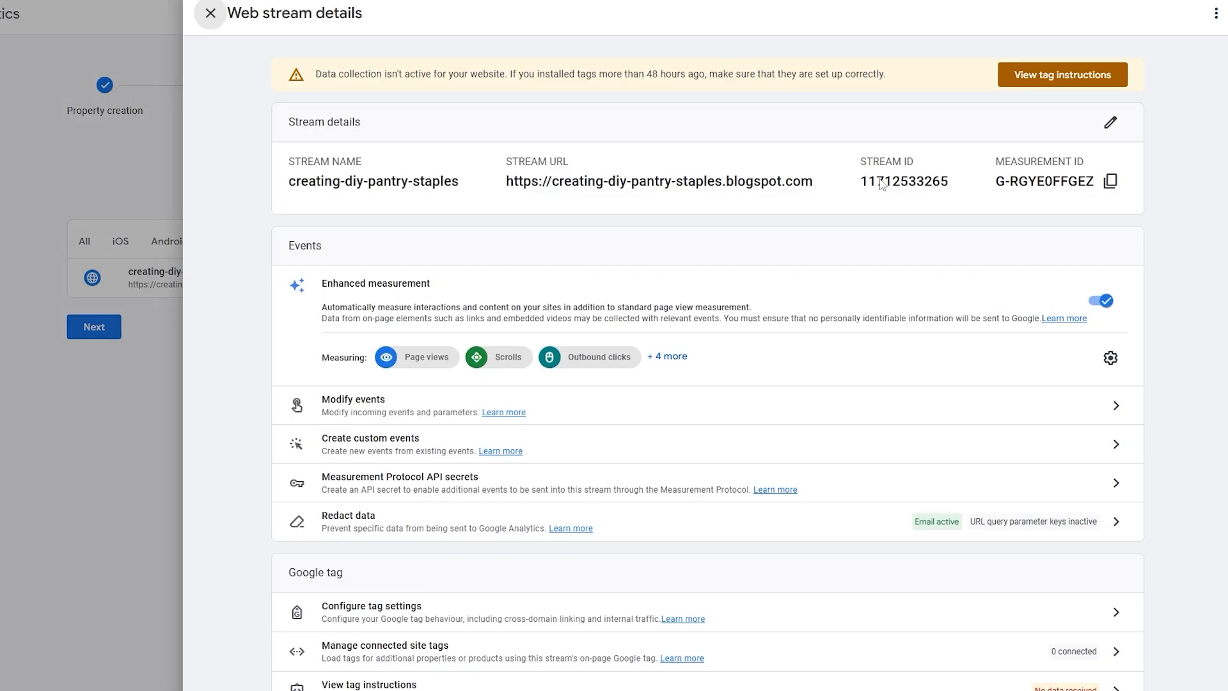
left_click_drag(1011, 165, 1093, 166)
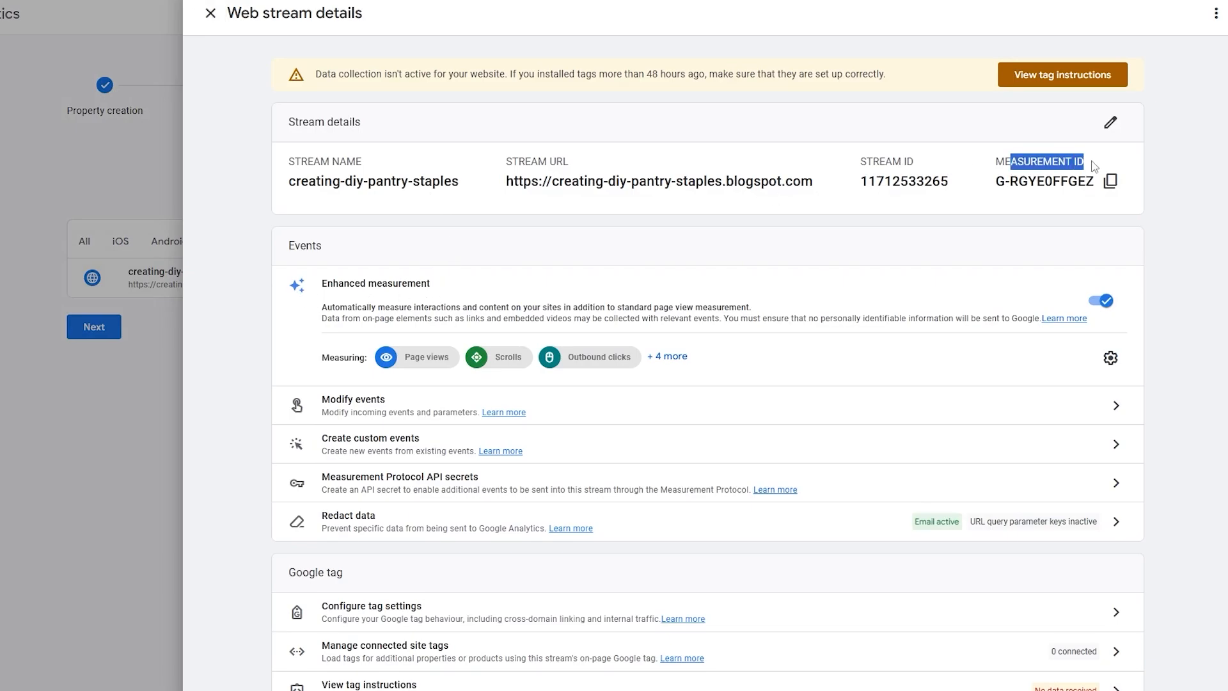
left_click(1111, 181)
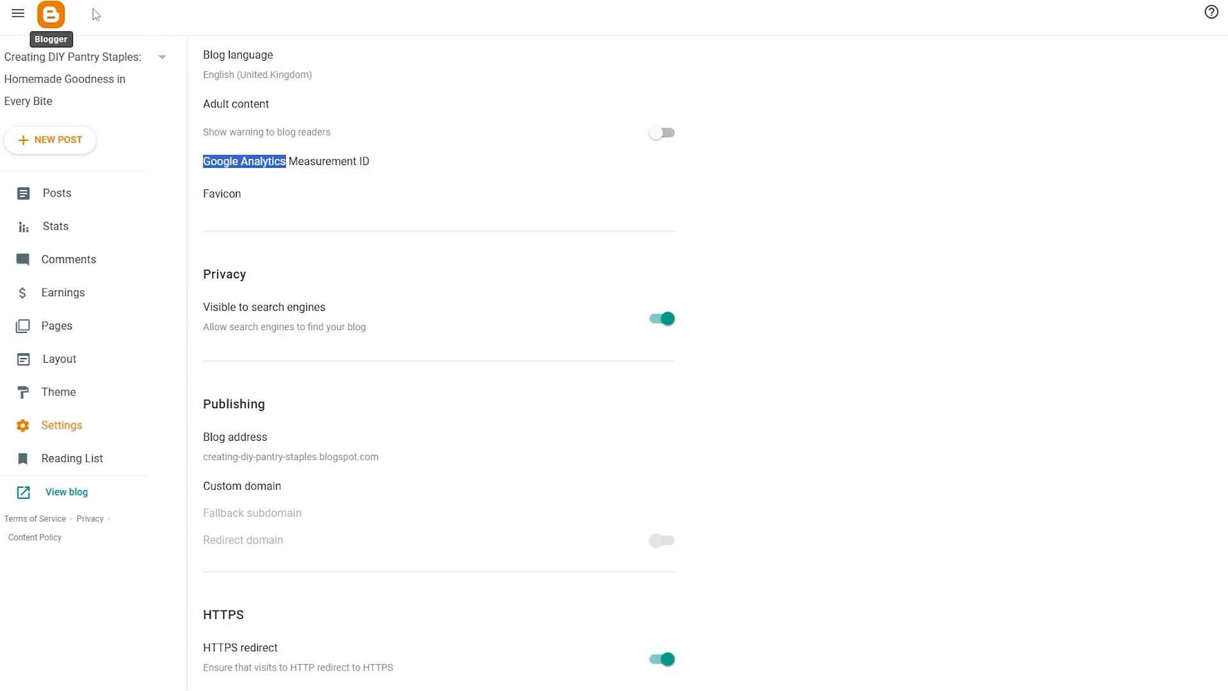
Switch to Blogger and save the copied measurement ID as the blog's Google Analytics Measurement ID in its basic settings
left_click(39, 428)
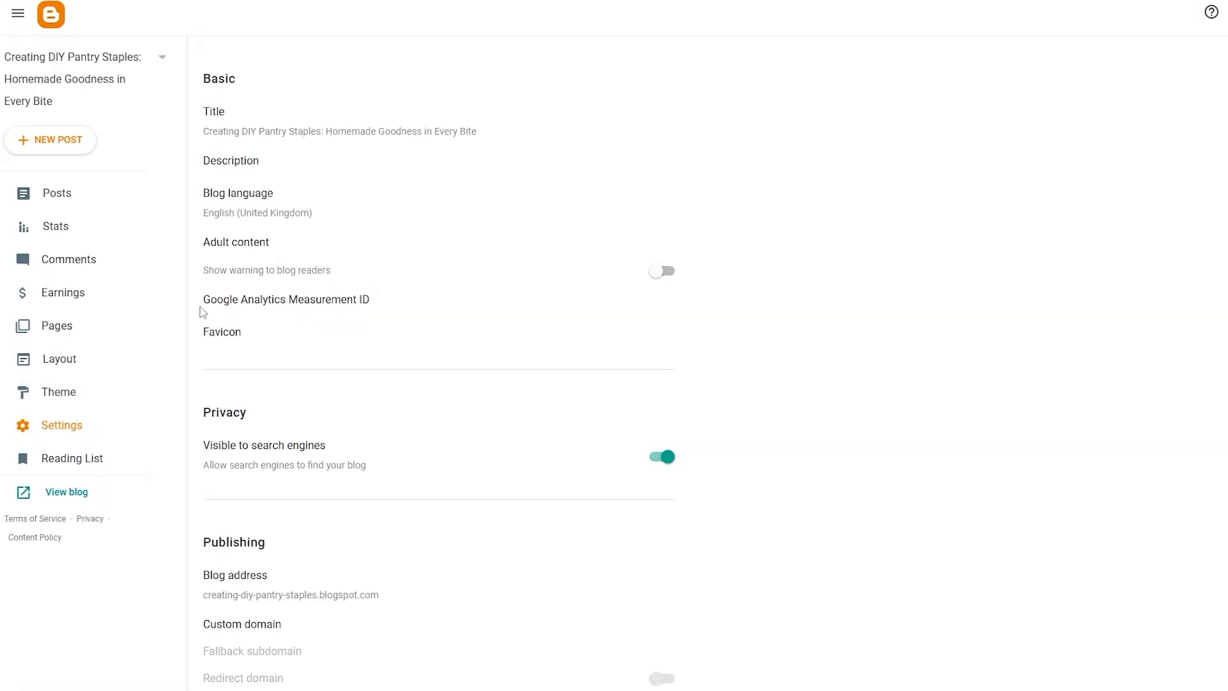
left_click(314, 306)
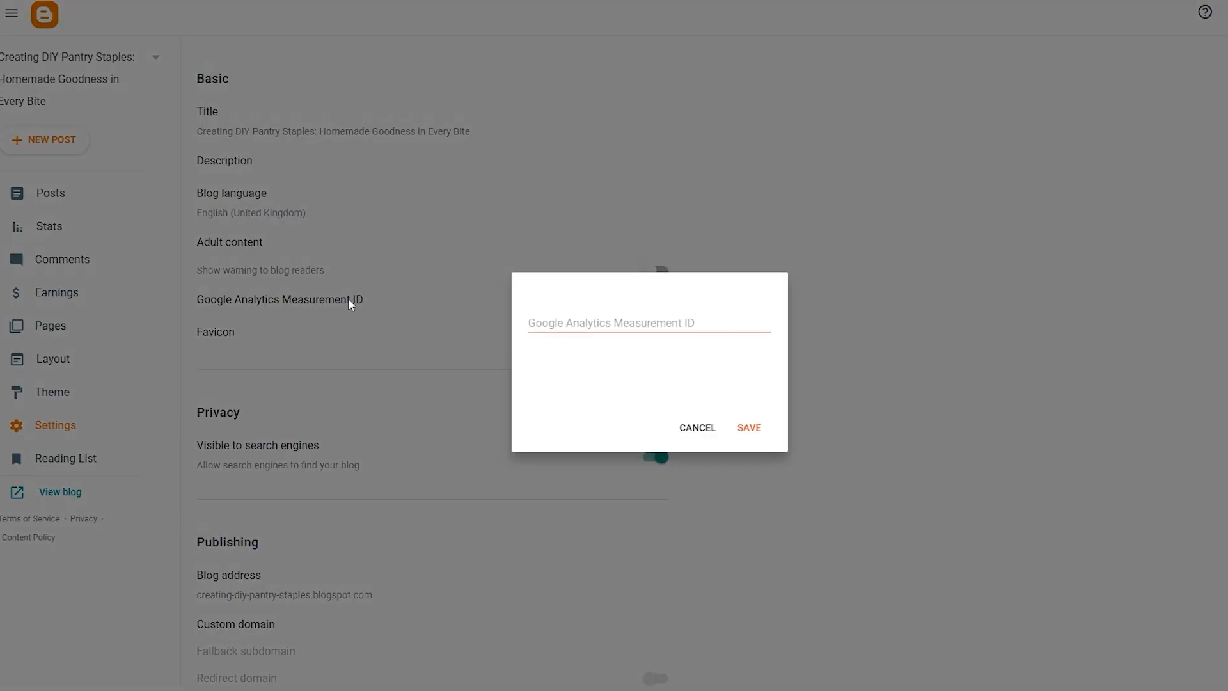
right_click(588, 327)
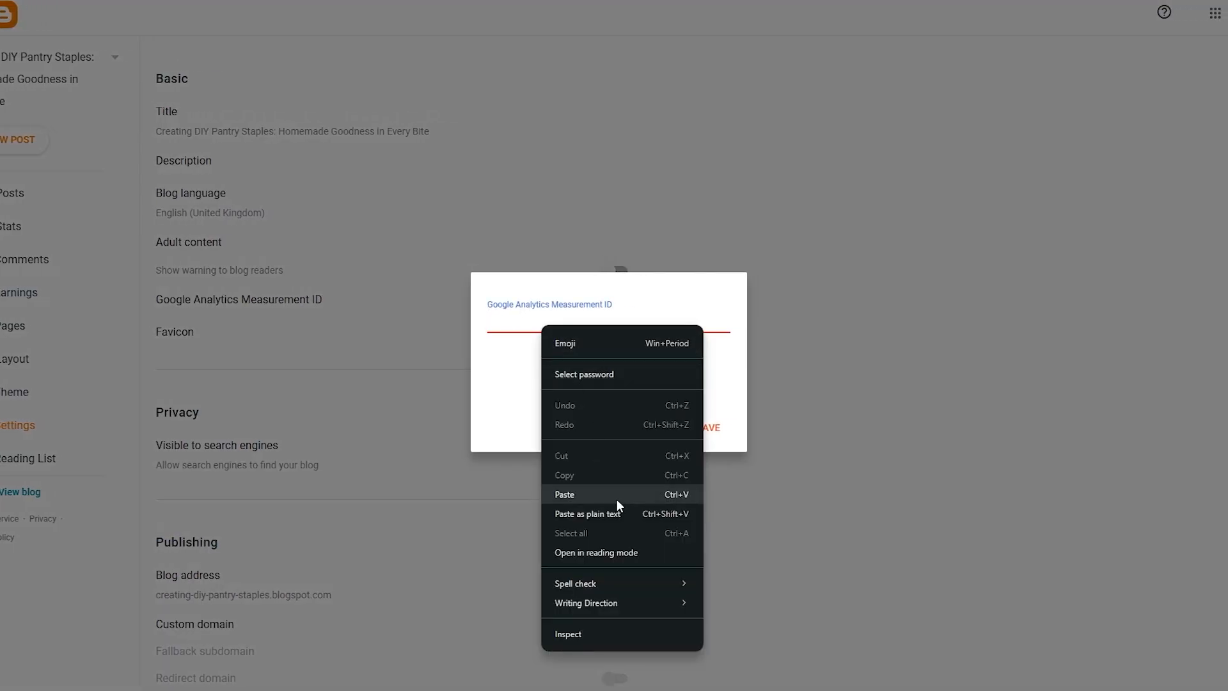
left_click(616, 498)
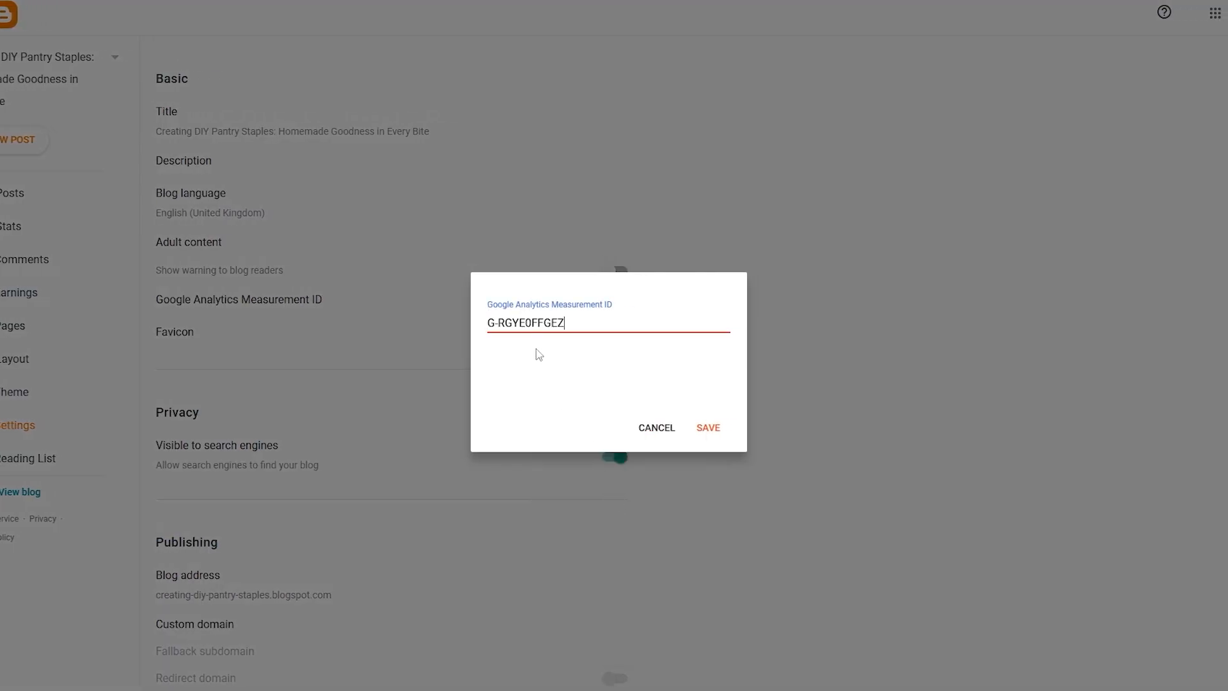
left_click(708, 427)
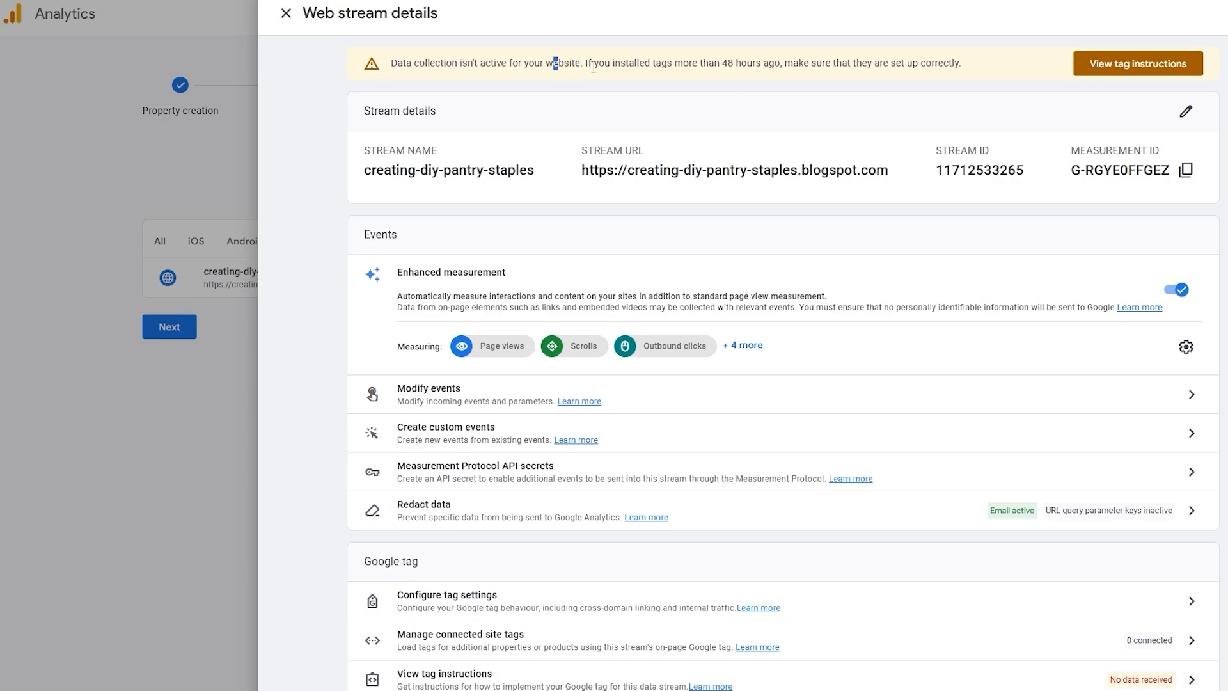
left_click_drag(586, 66, 627, 74)
left_click(691, 75)
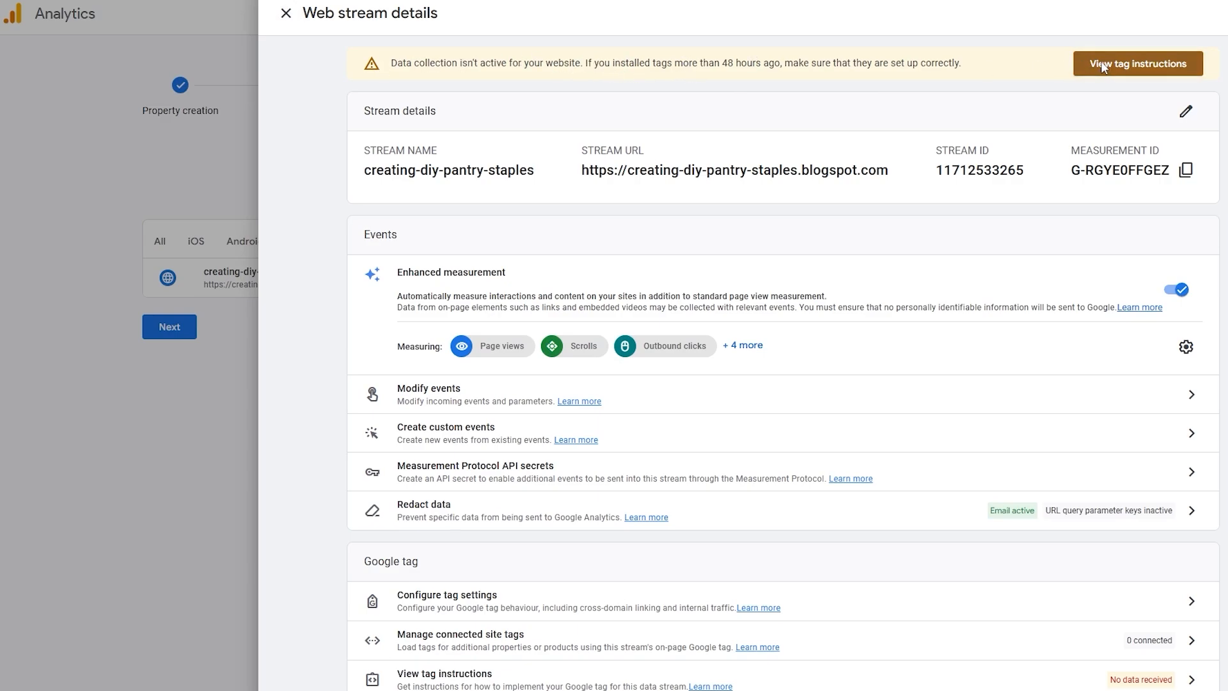
left_click(1184, 67)
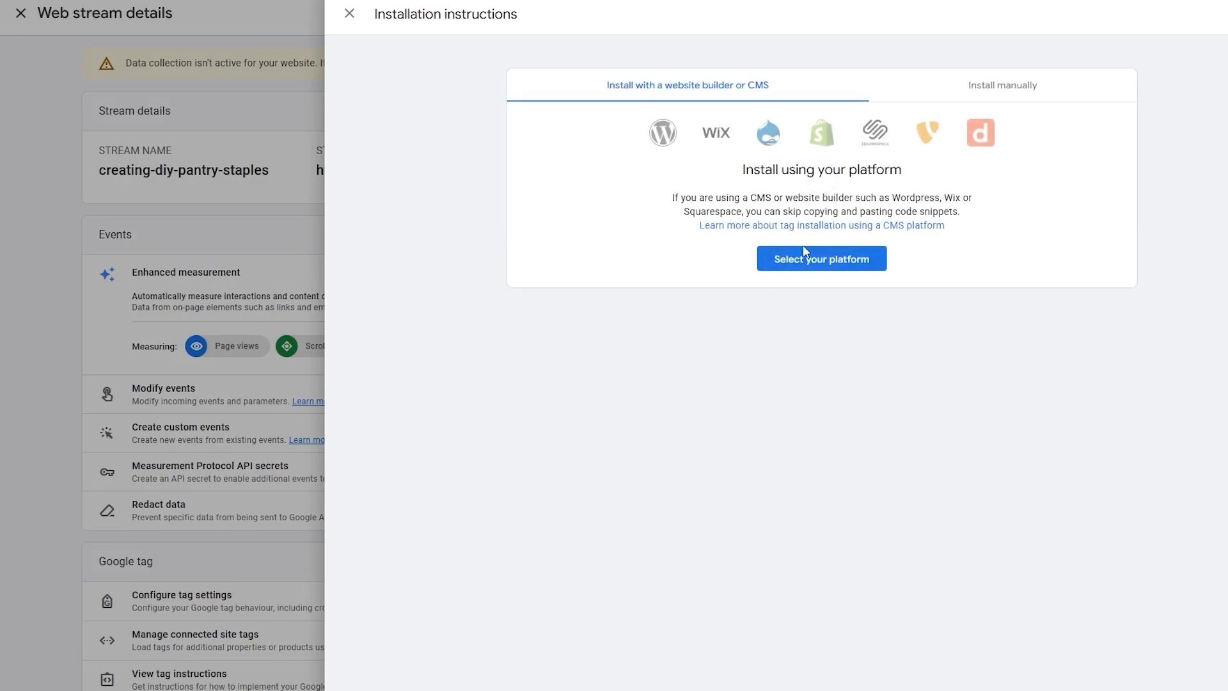
left_click(827, 262)
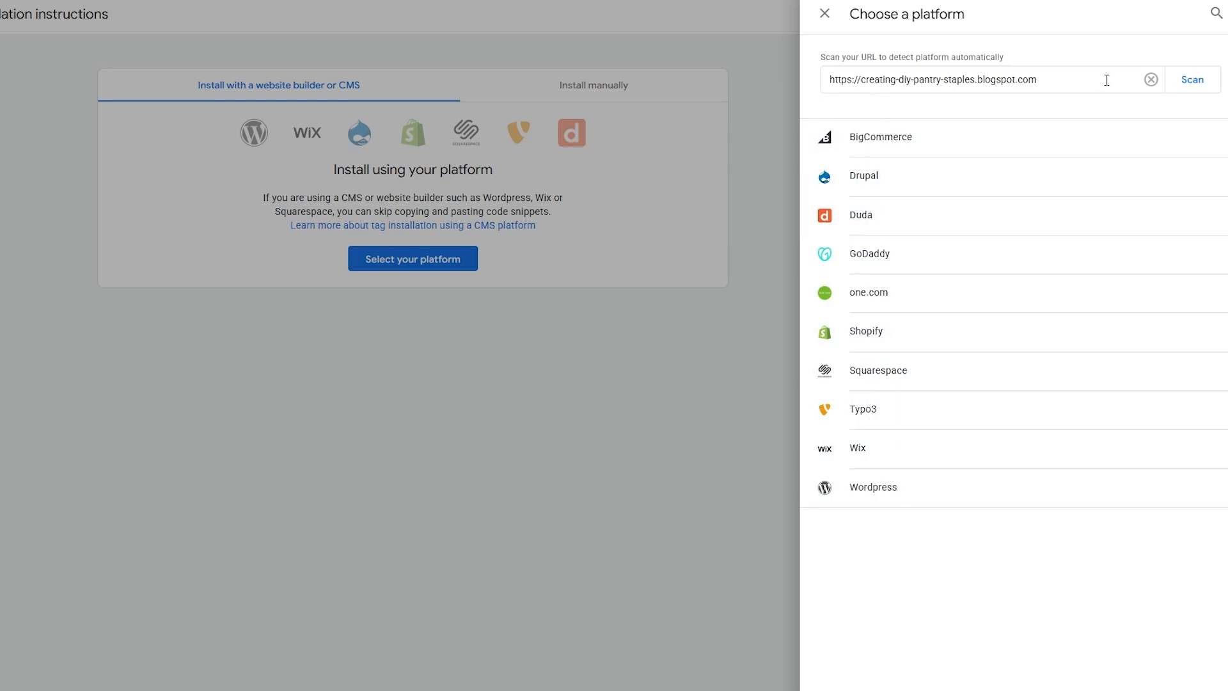
left_click(1202, 84)
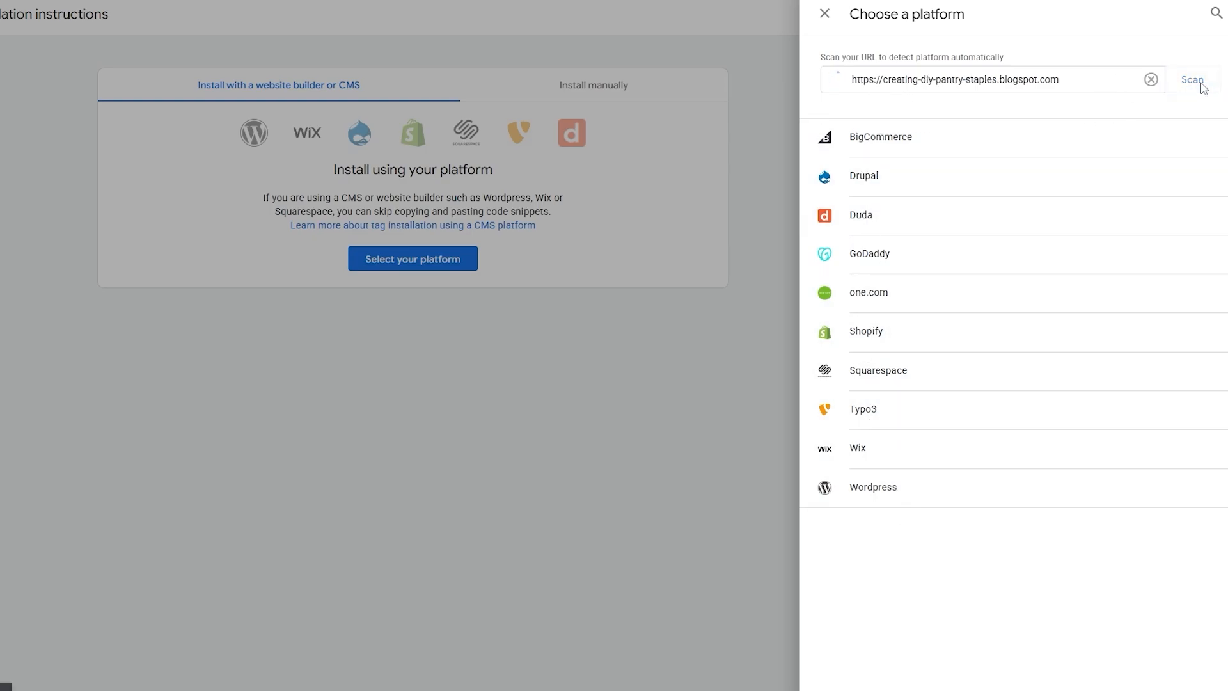
left_click_drag(831, 108, 1098, 109)
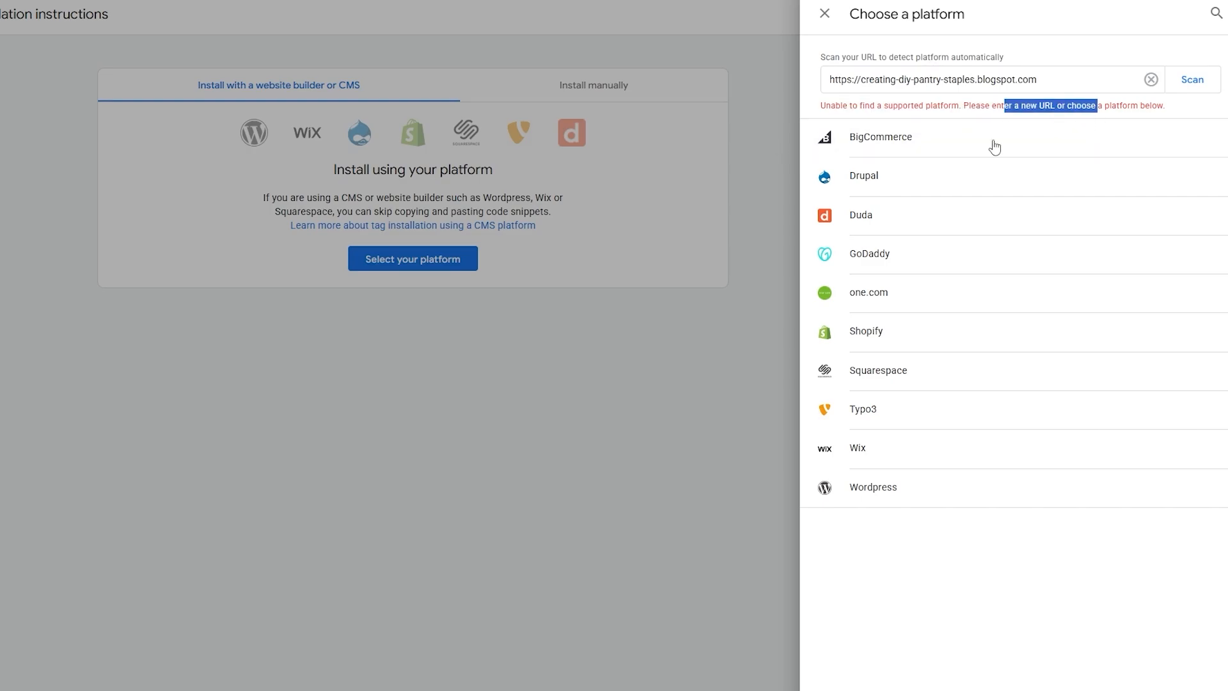
left_click(992, 145)
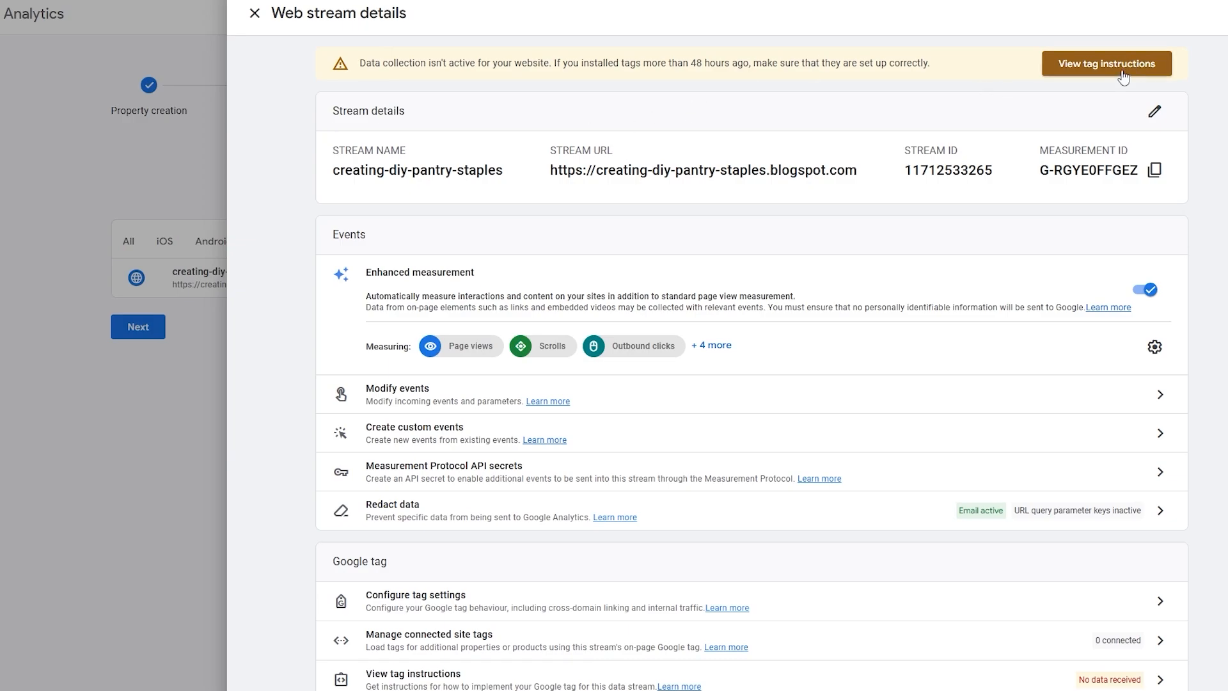
Open the manual installation instructions for the web stream, copy the Google tag code and review where it must be pasted
left_click(1081, 72)
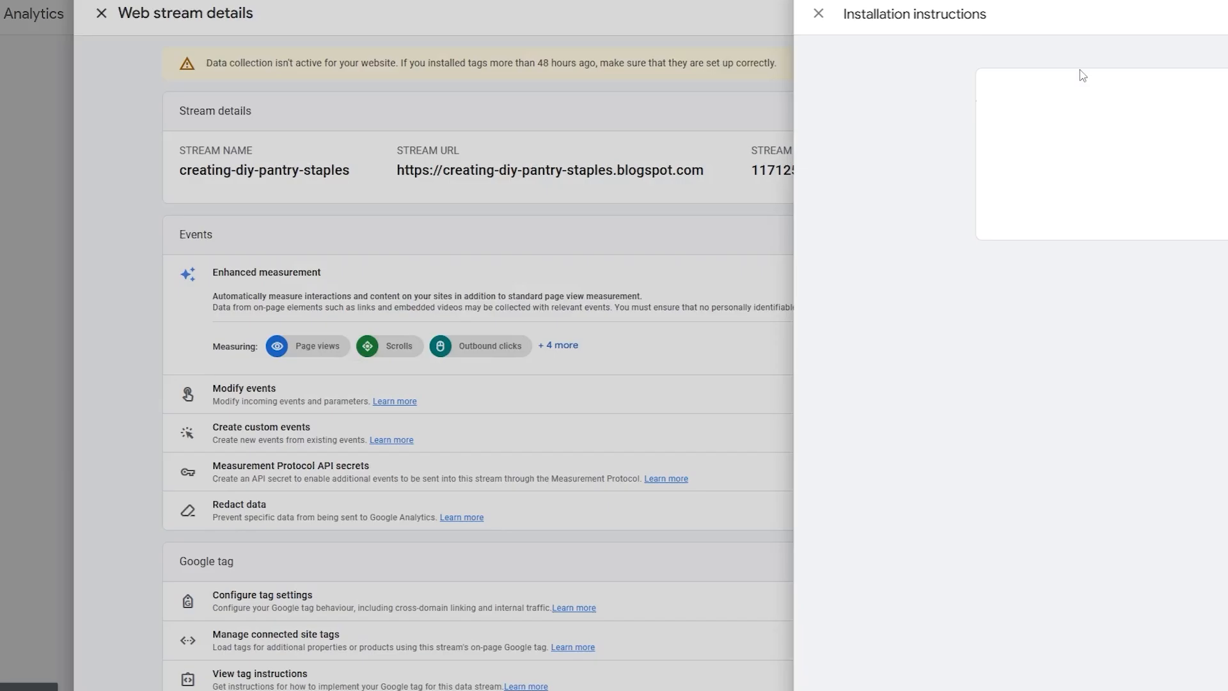
left_click(974, 90)
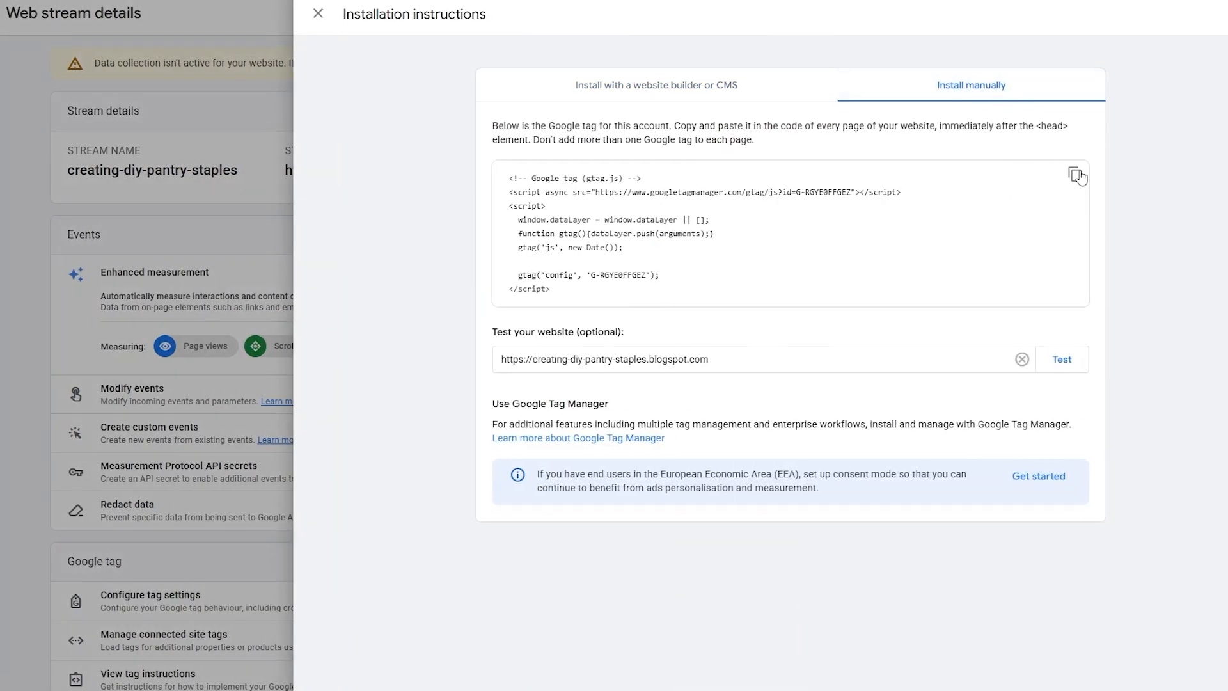
left_click(1075, 174)
left_click_drag(673, 128, 953, 130)
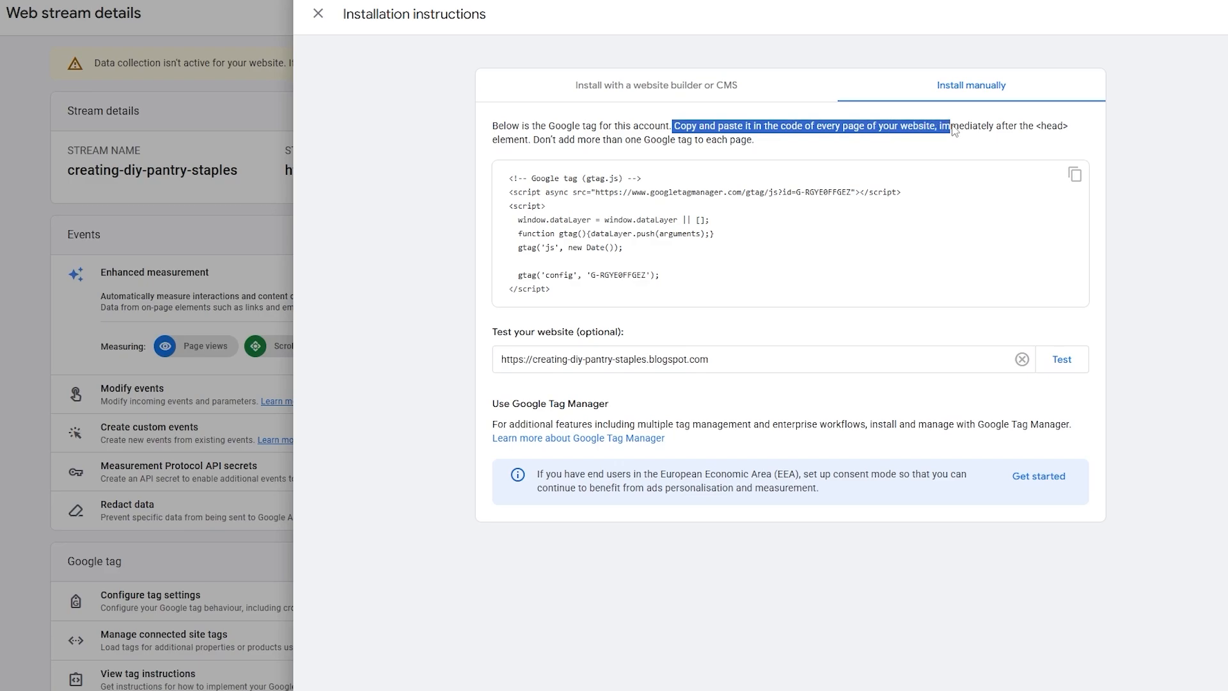
left_click(995, 130)
left_click_drag(1040, 128, 1065, 128)
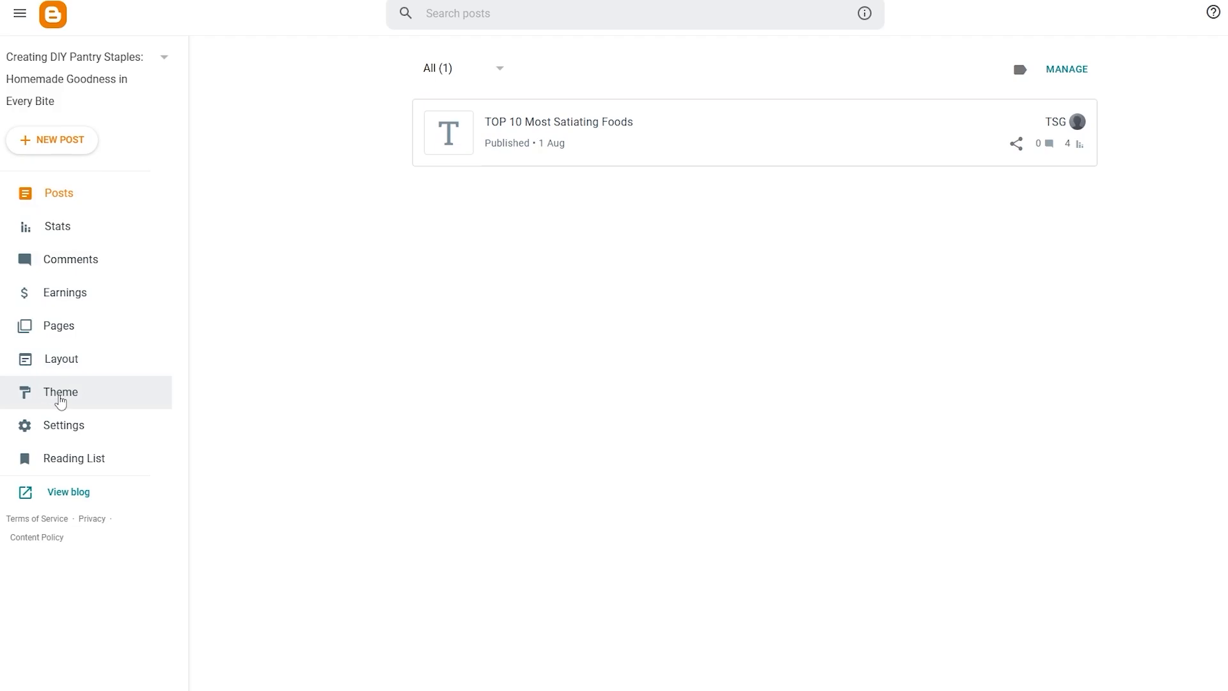
Switch to Blogger and open the blog's current theme for HTML editing
left_click(61, 400)
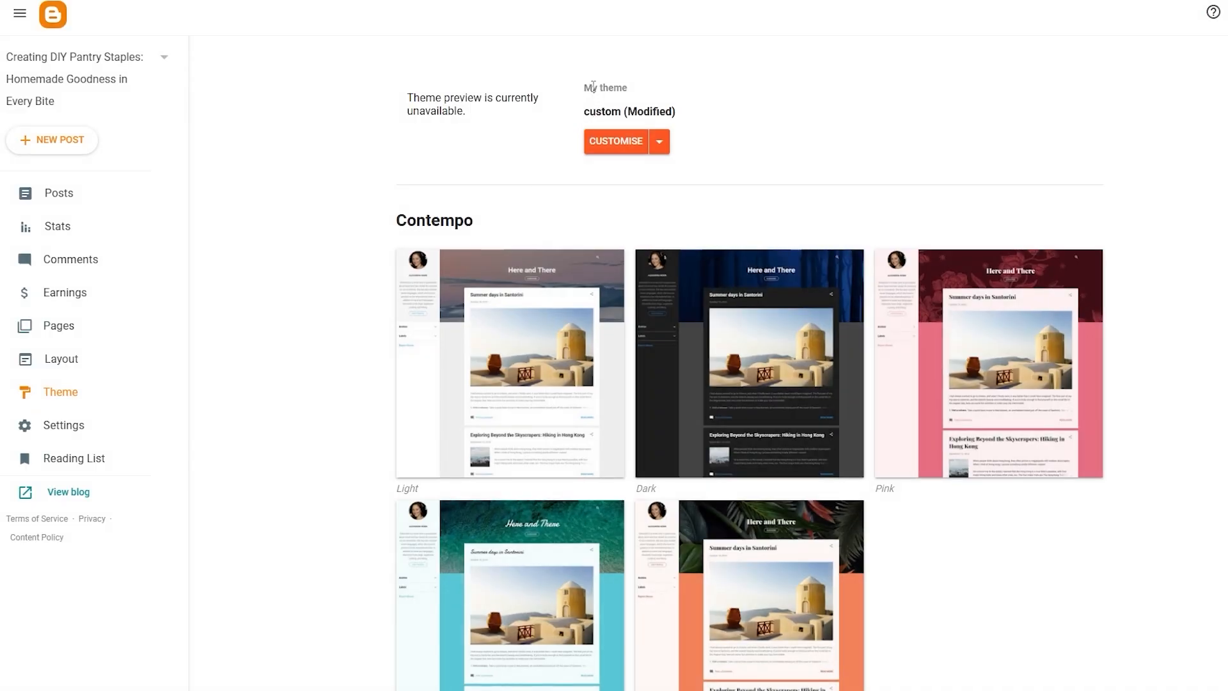
left_click_drag(628, 90, 657, 95)
left_click(692, 96)
scroll(740, 438, "down", 3)
scroll(736, 429, "up", 3)
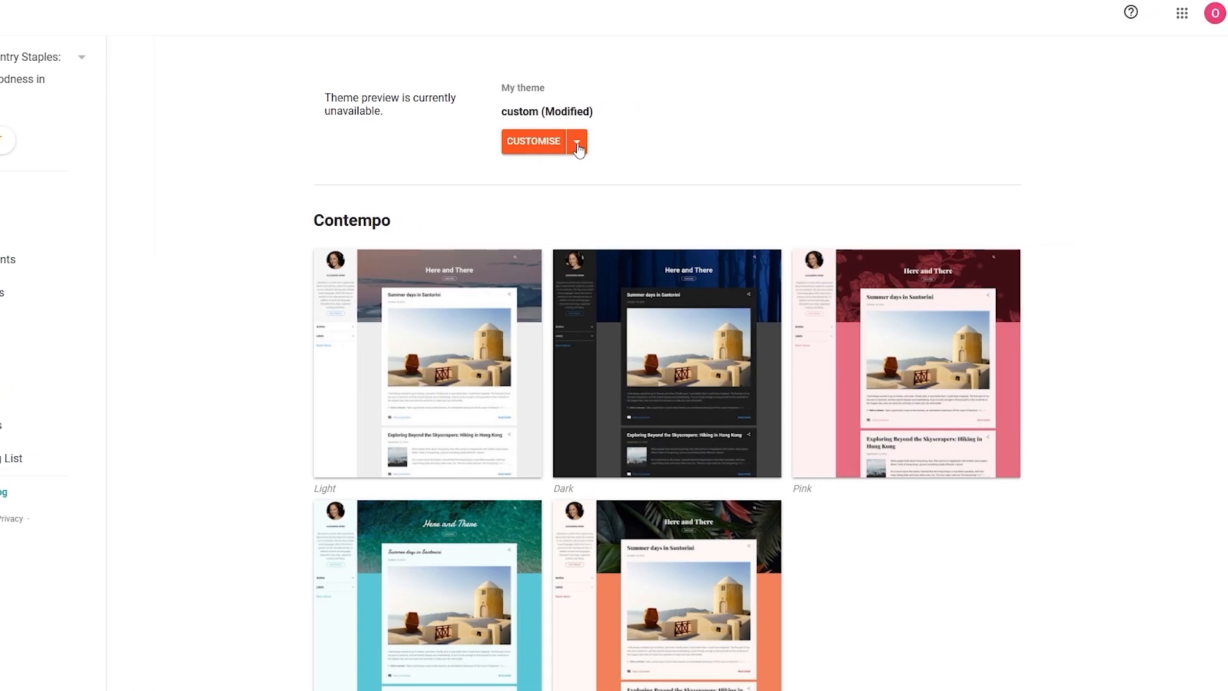
left_click(577, 144)
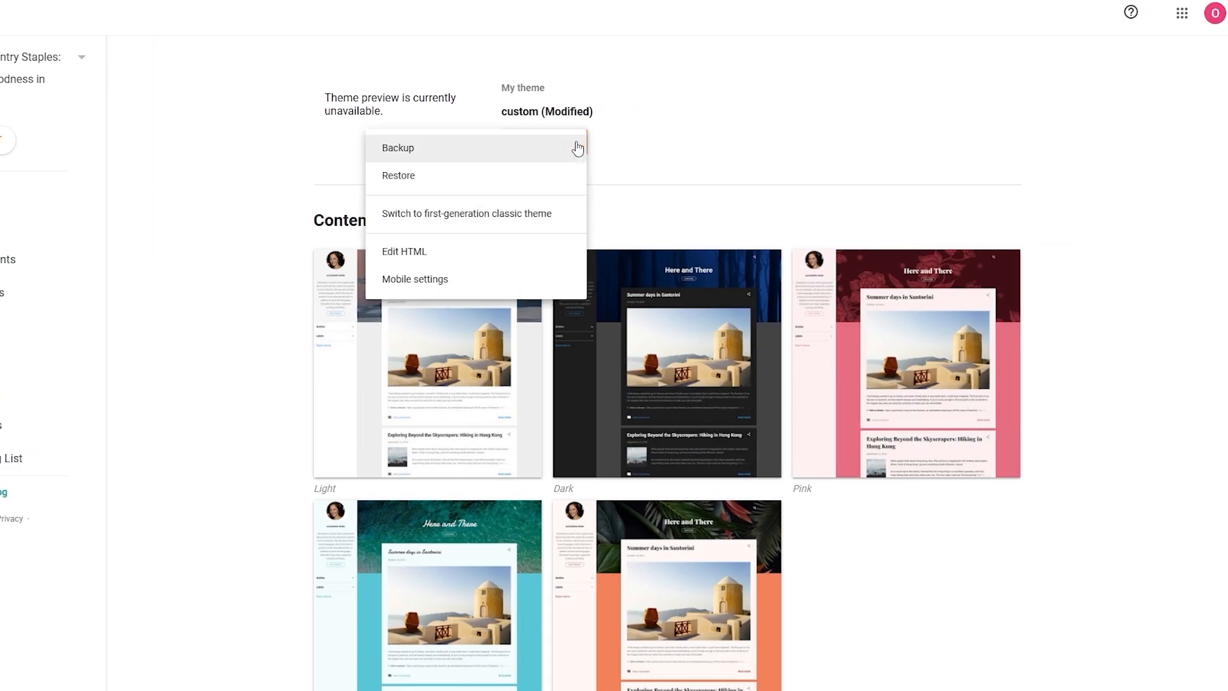
left_click(393, 263)
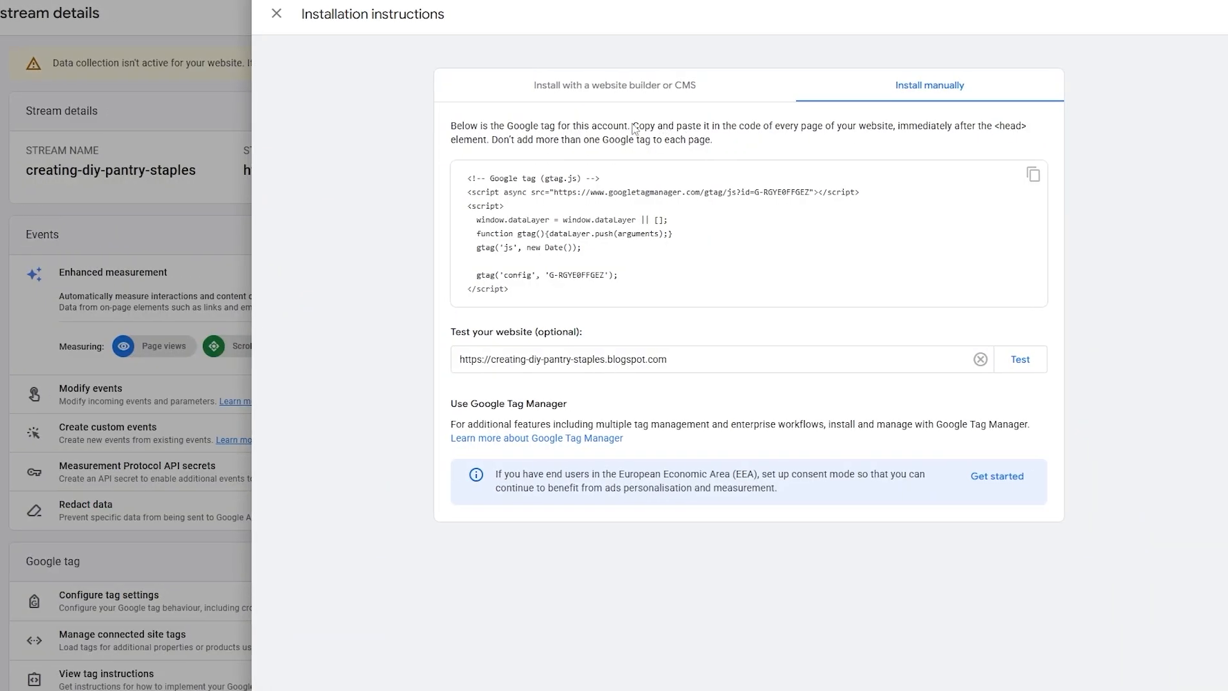
Return to the manual installation instructions in Analytics, copy the Google tag code again and try testing the blog's URL
left_click_drag(633, 126, 709, 128)
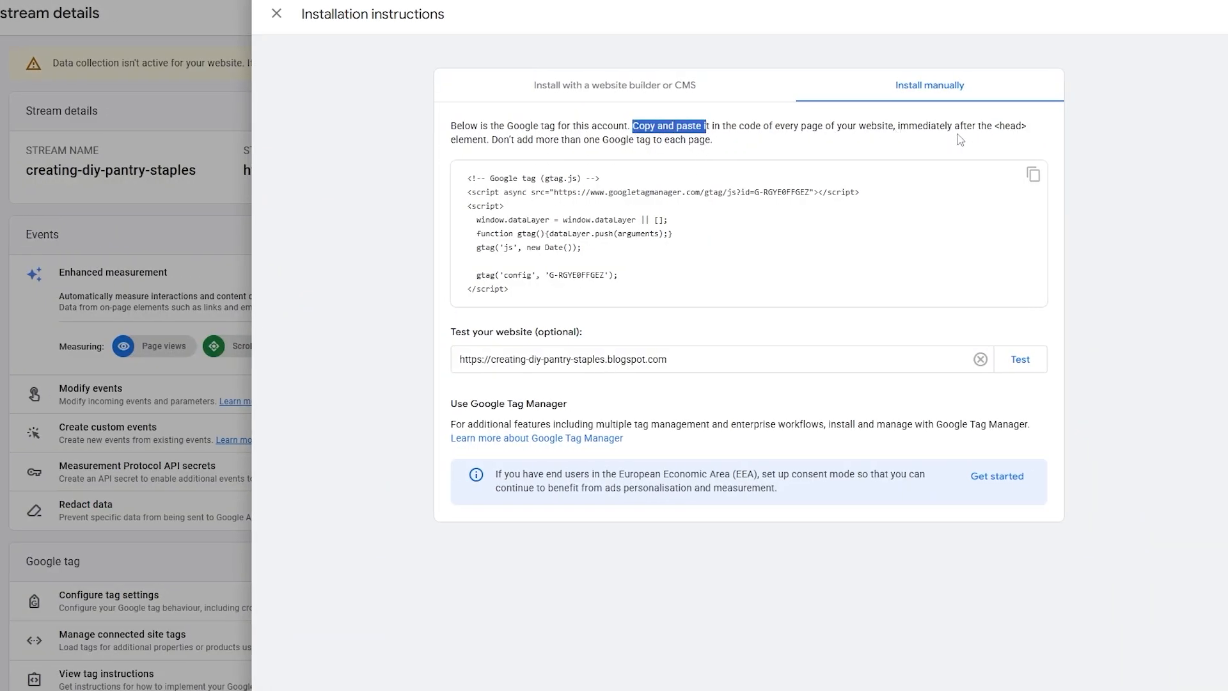
left_click_drag(995, 126, 1021, 127)
left_click(1033, 174)
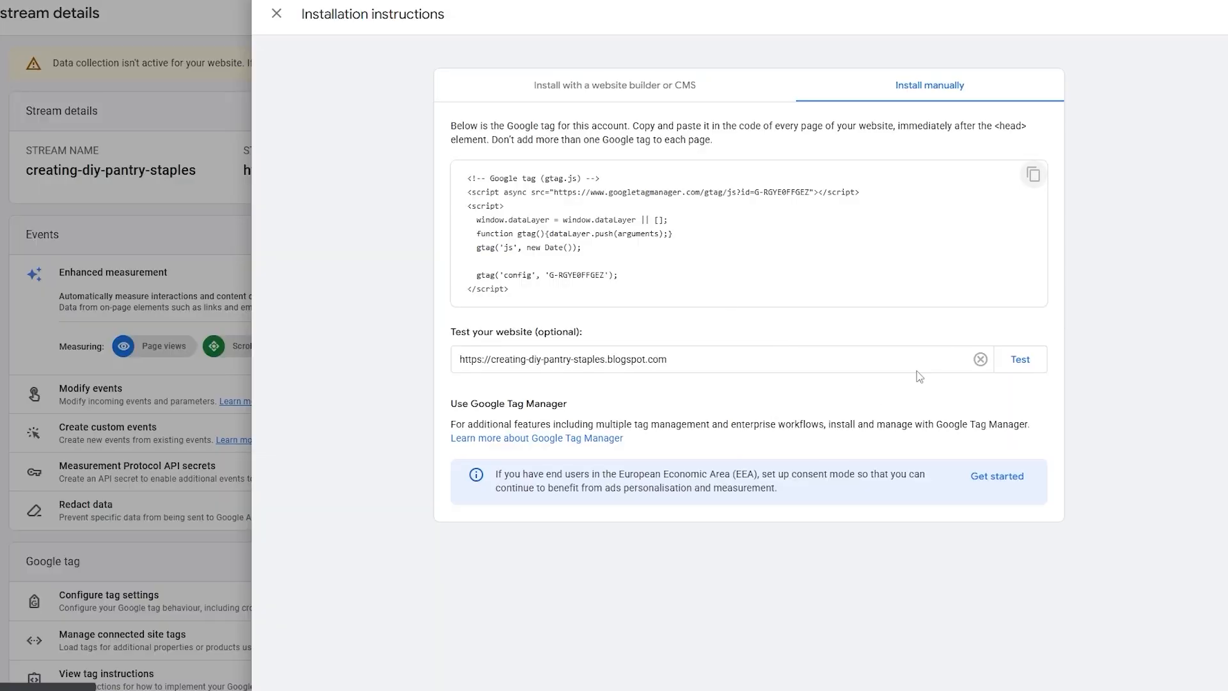
left_click(1022, 362)
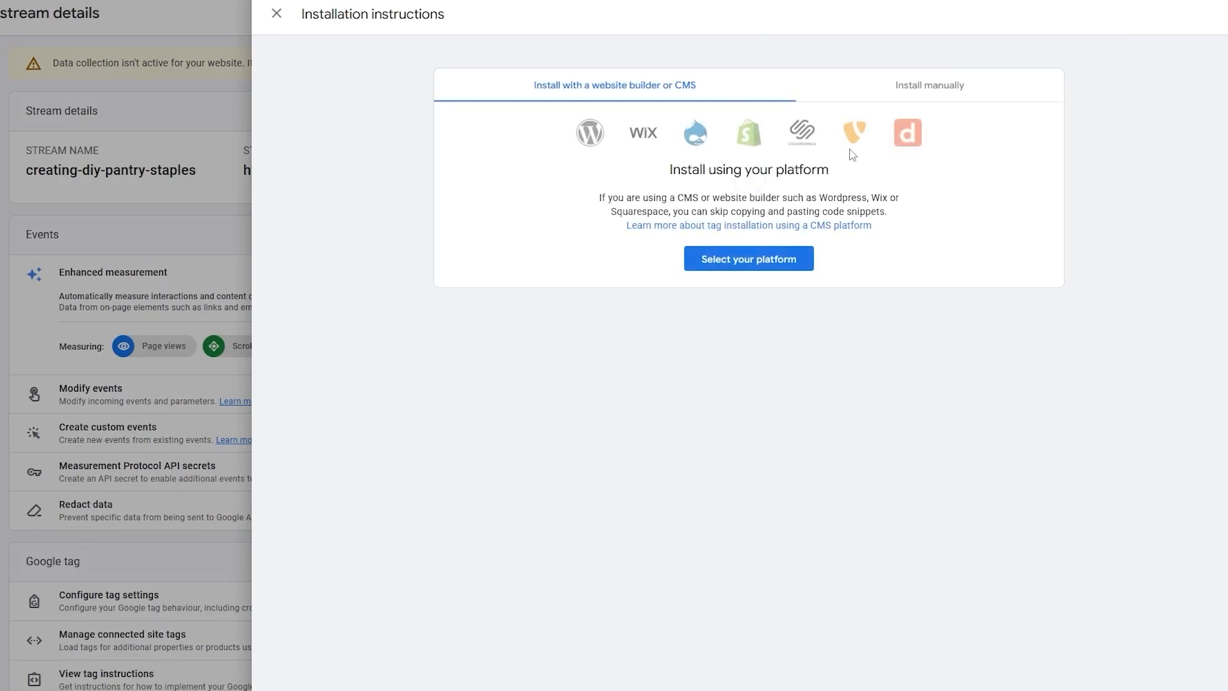
left_click(920, 86)
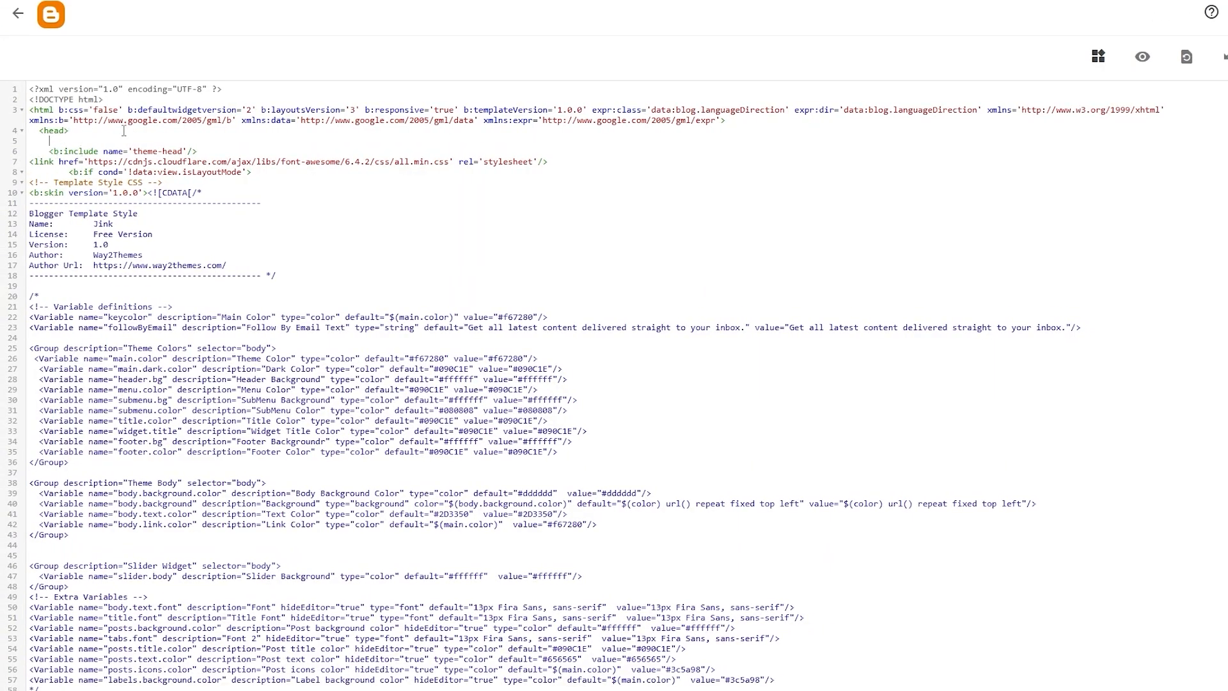
Paste the Google tag directly below the opening <head> element in Blogger's theme HTML and save the theme
key("ctrl+v")
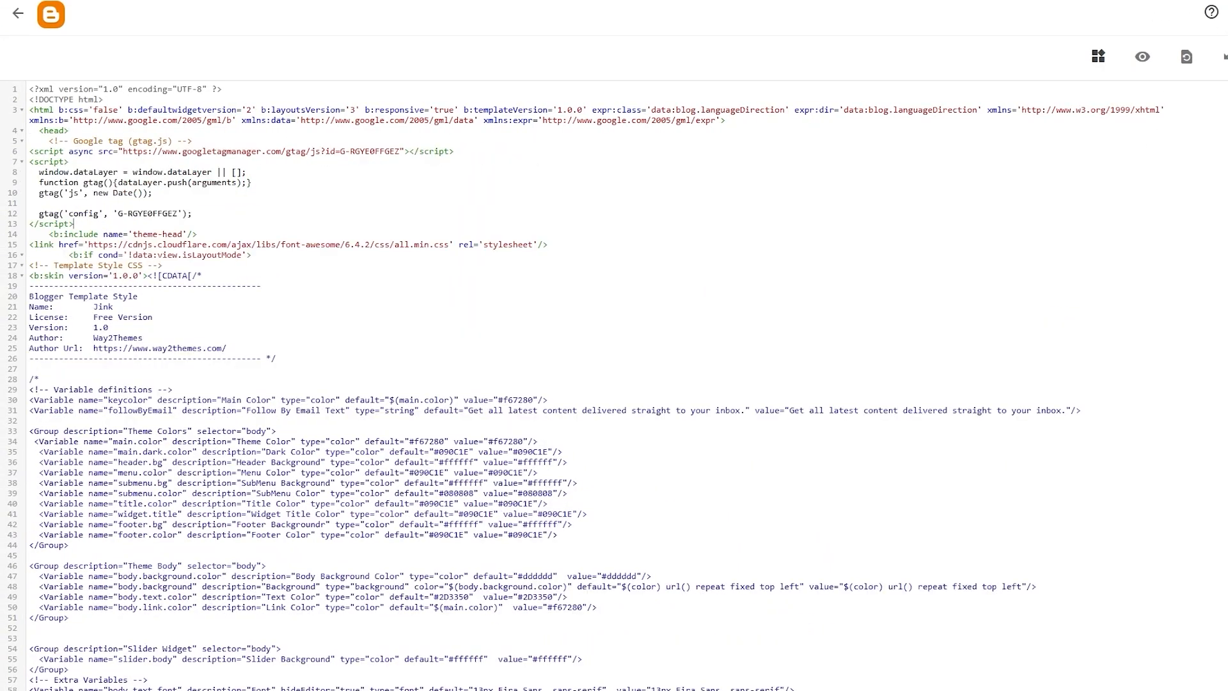
key("ctrl+s")
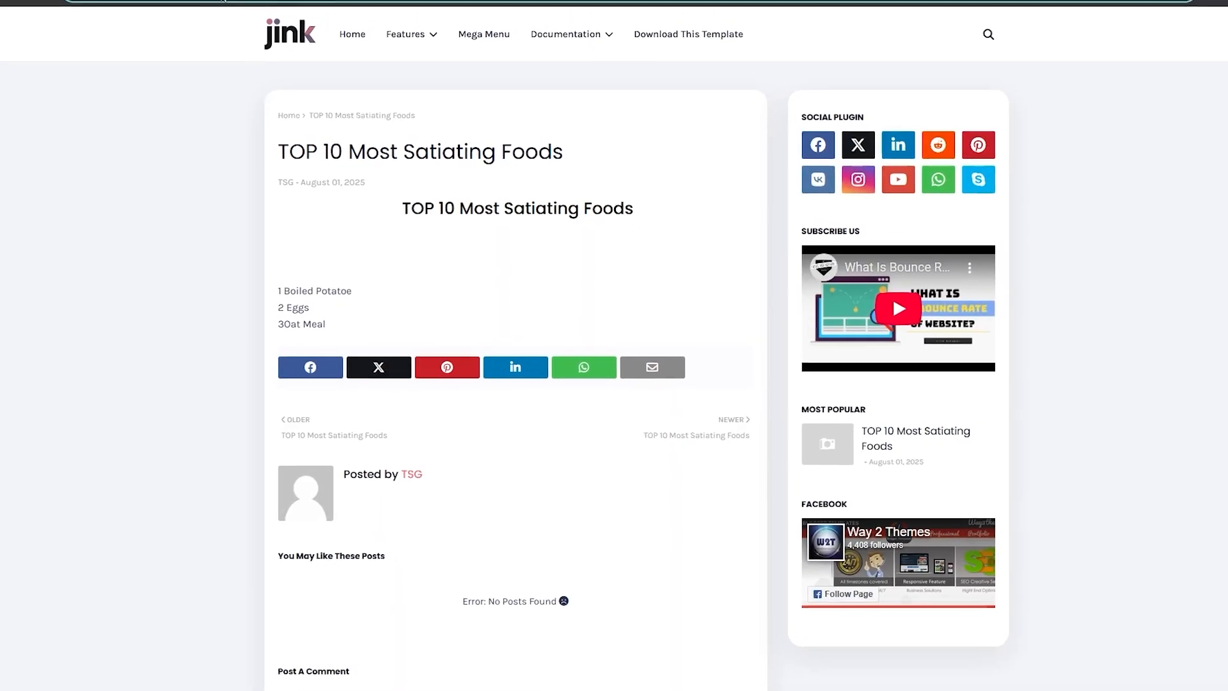
left_click_drag(277, 11, 66, 32)
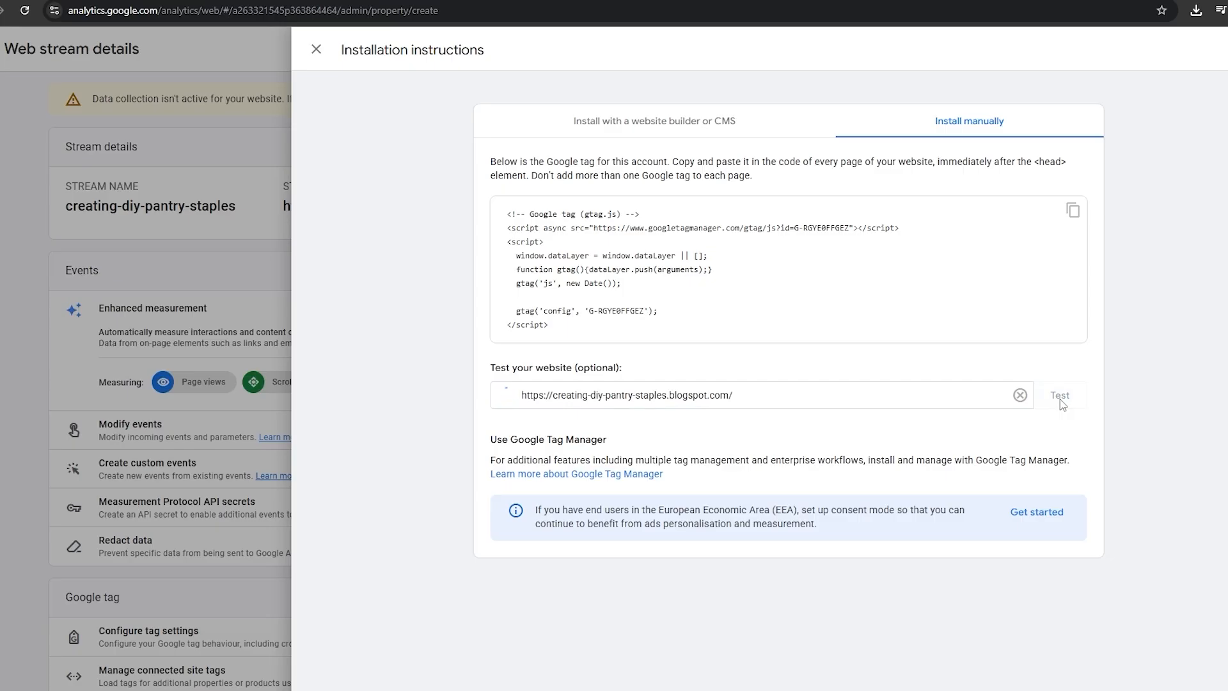
left_click(1058, 395)
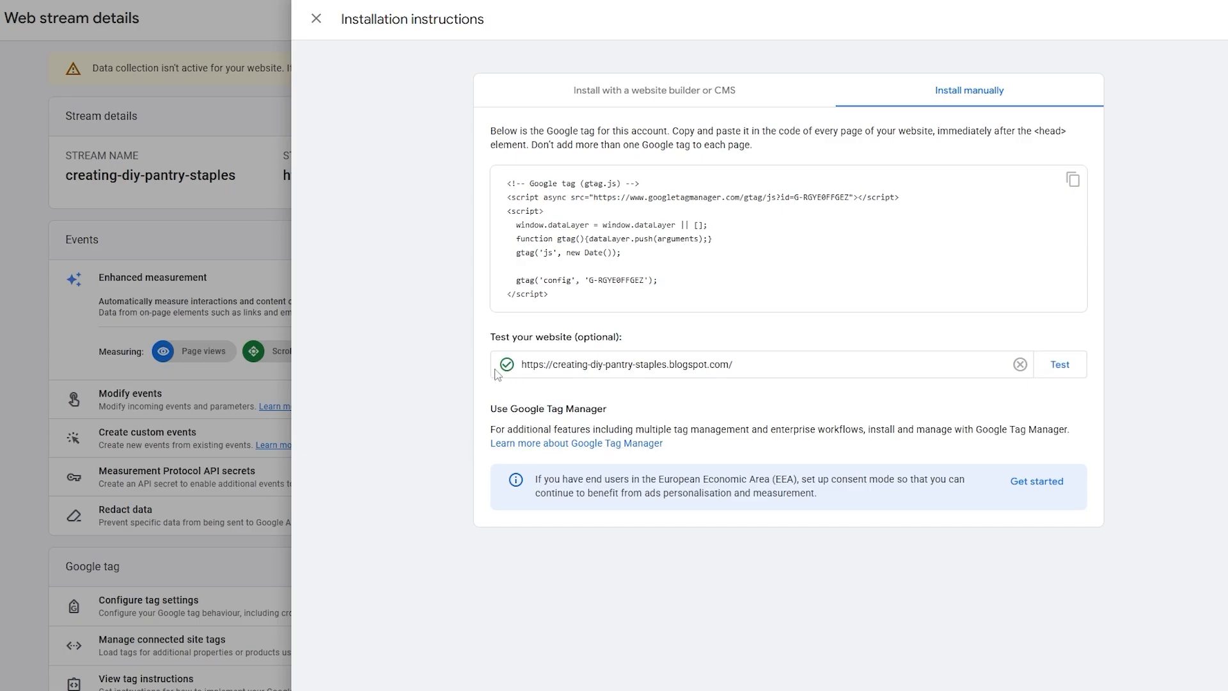
left_click(317, 20)
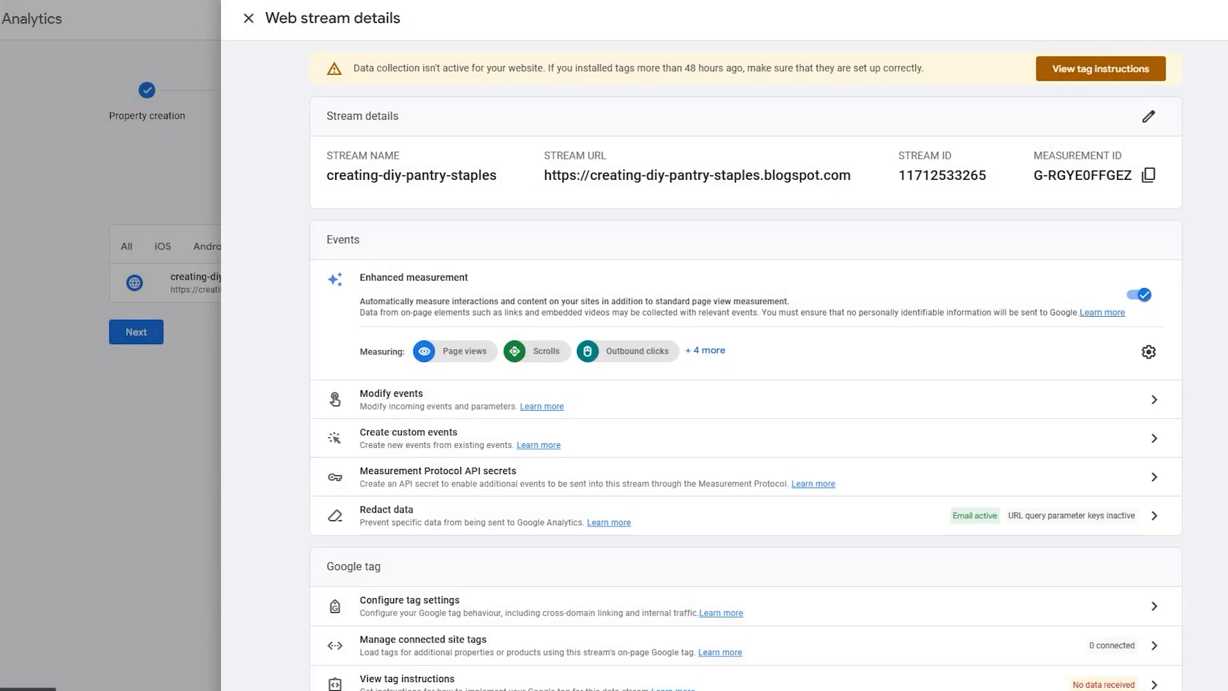
Leave the current property setup, return to Admin and start creating a new property
left_click(991, 656)
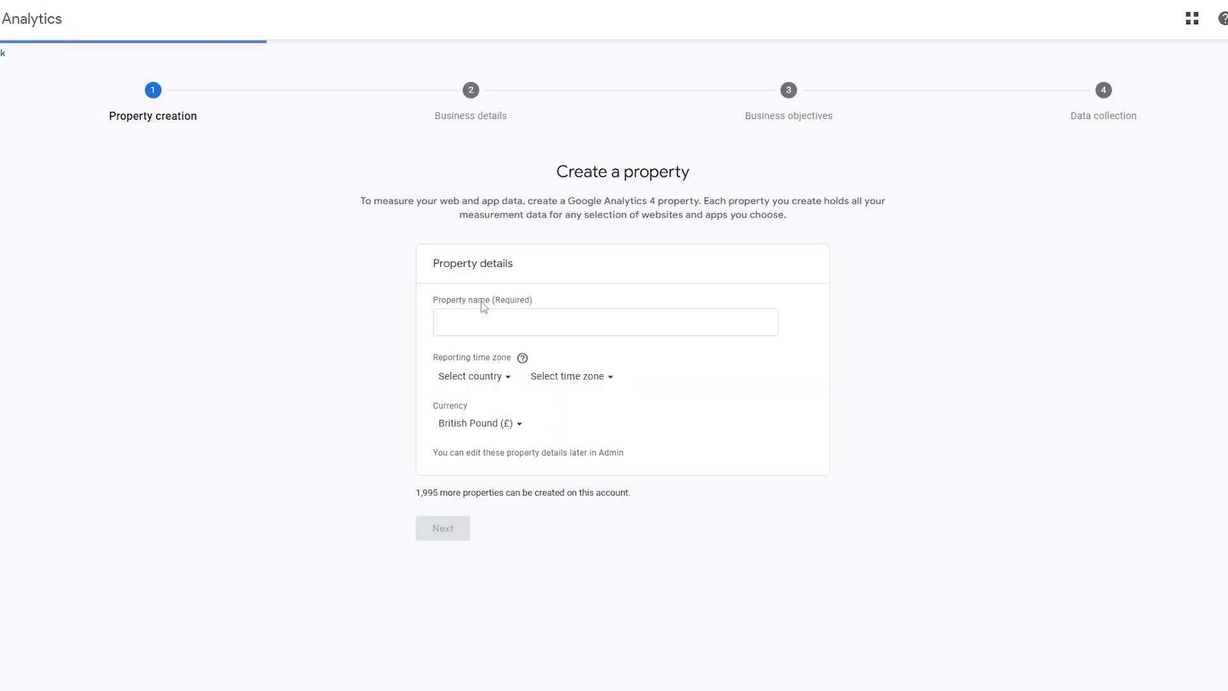
left_click(4, 55)
left_click(706, 401)
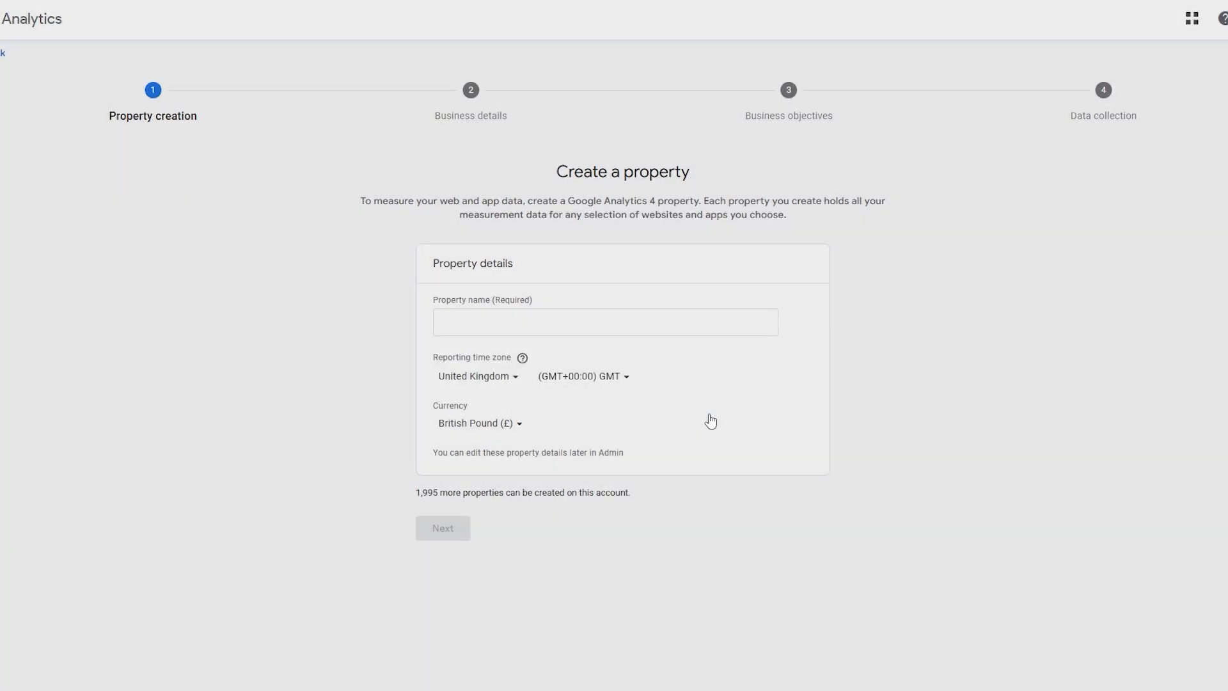
left_click(58, 455)
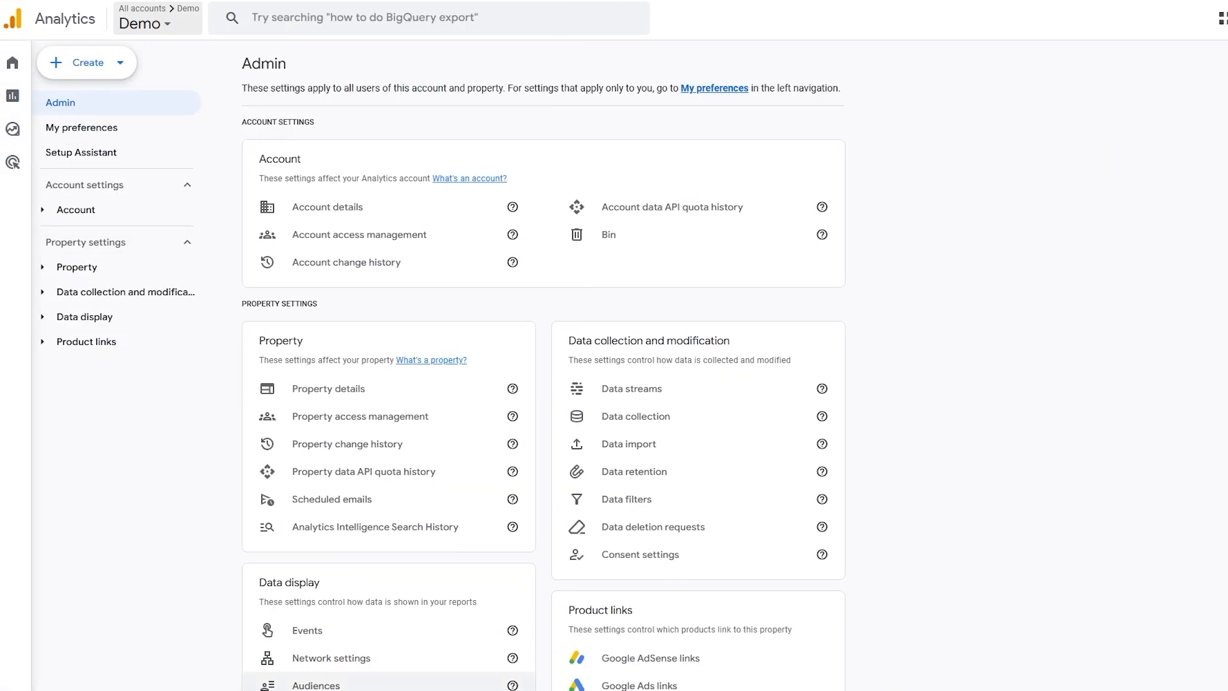
left_click(108, 70)
left_click(98, 146)
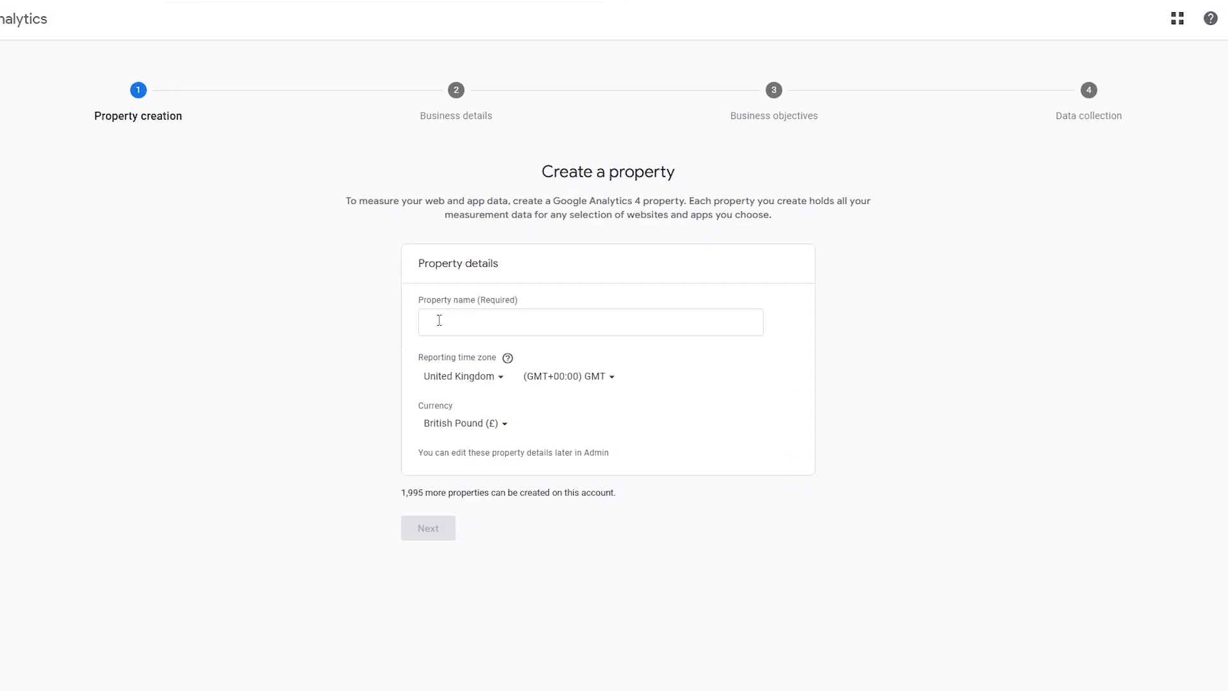
left_click(452, 318)
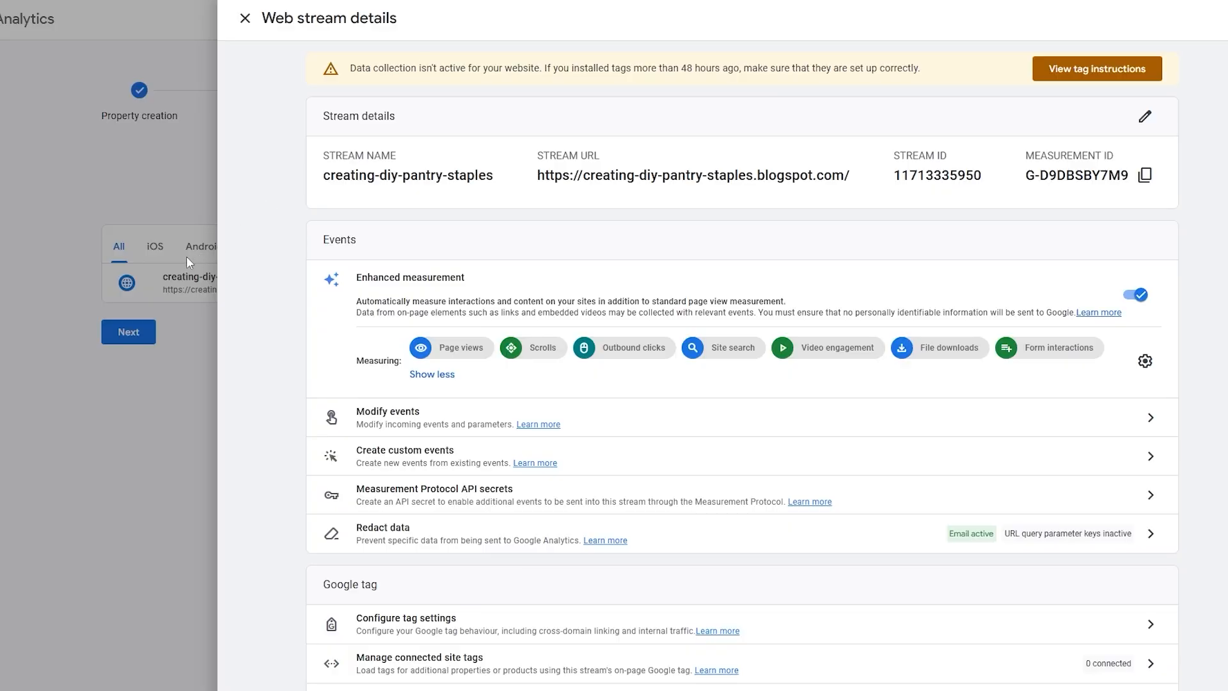
Close the new web stream's details, finish the property setup, review the data collection notice and continue to Home
left_click(187, 257)
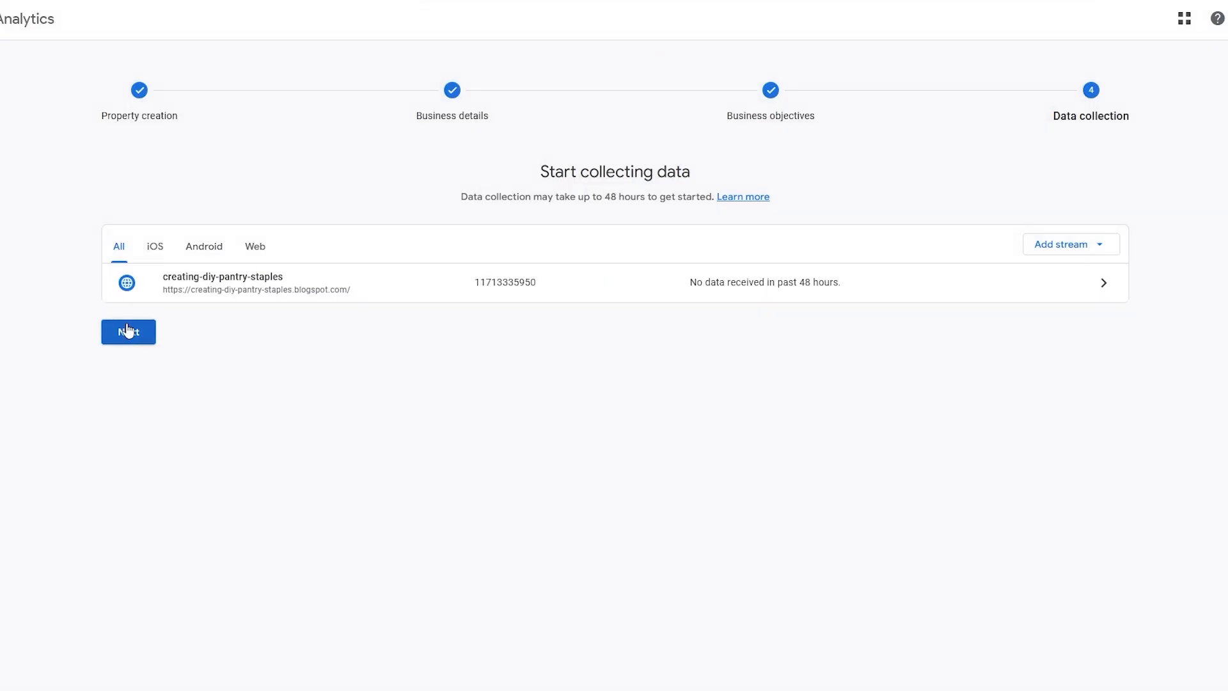
left_click(128, 331)
left_click_drag(502, 331, 732, 330)
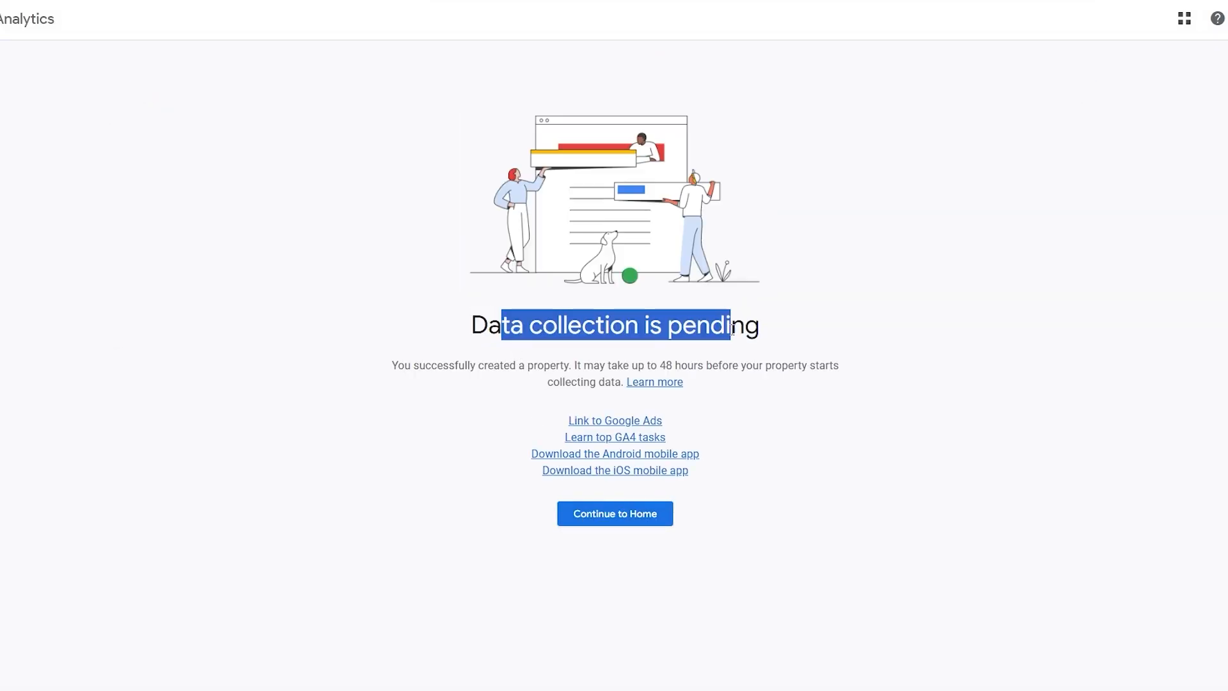
left_click_drag(478, 365, 716, 389)
left_click(875, 486)
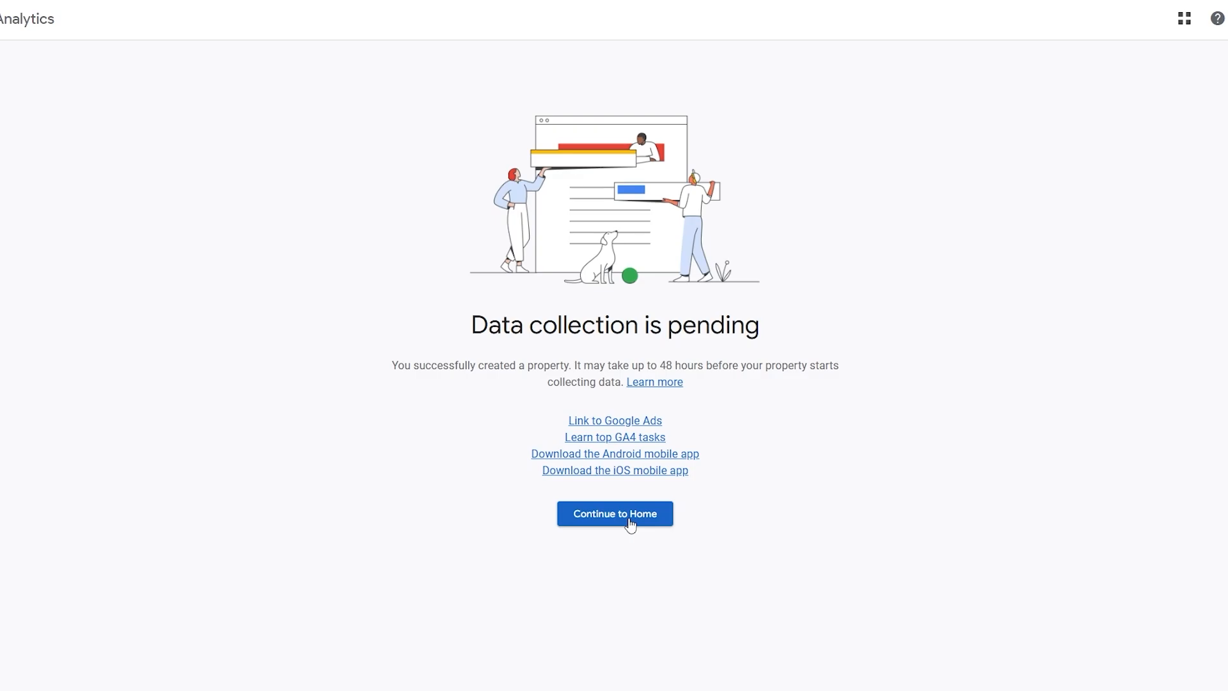
left_click(577, 522)
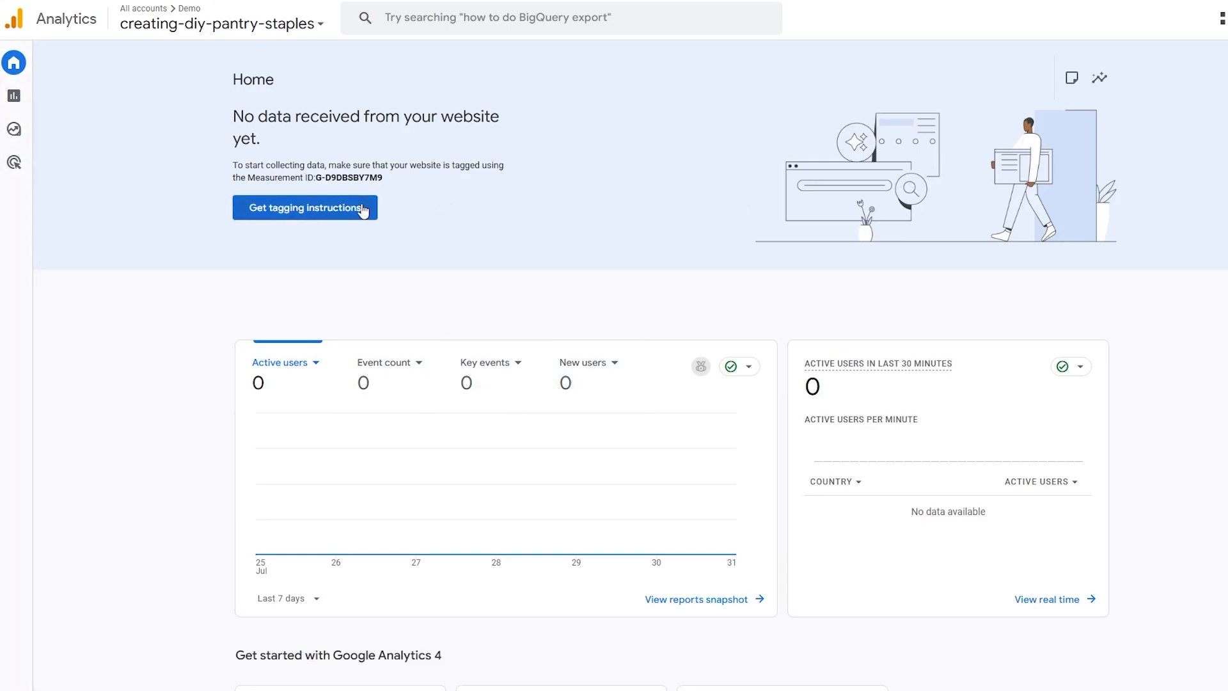
Review the missing-data notice on Home, open the tagging instructions, dismiss the Measurement ID tip and show the manual installation code
left_click_drag(233, 116, 494, 122)
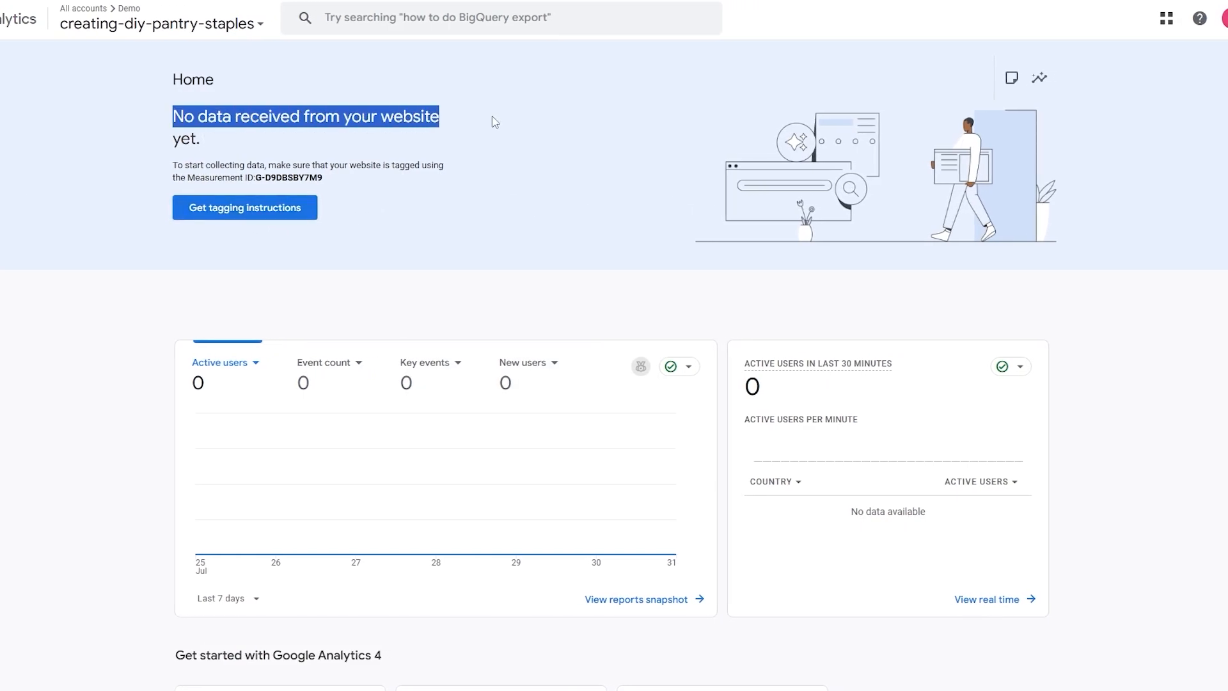
left_click_drag(312, 165, 195, 203)
left_click(257, 187)
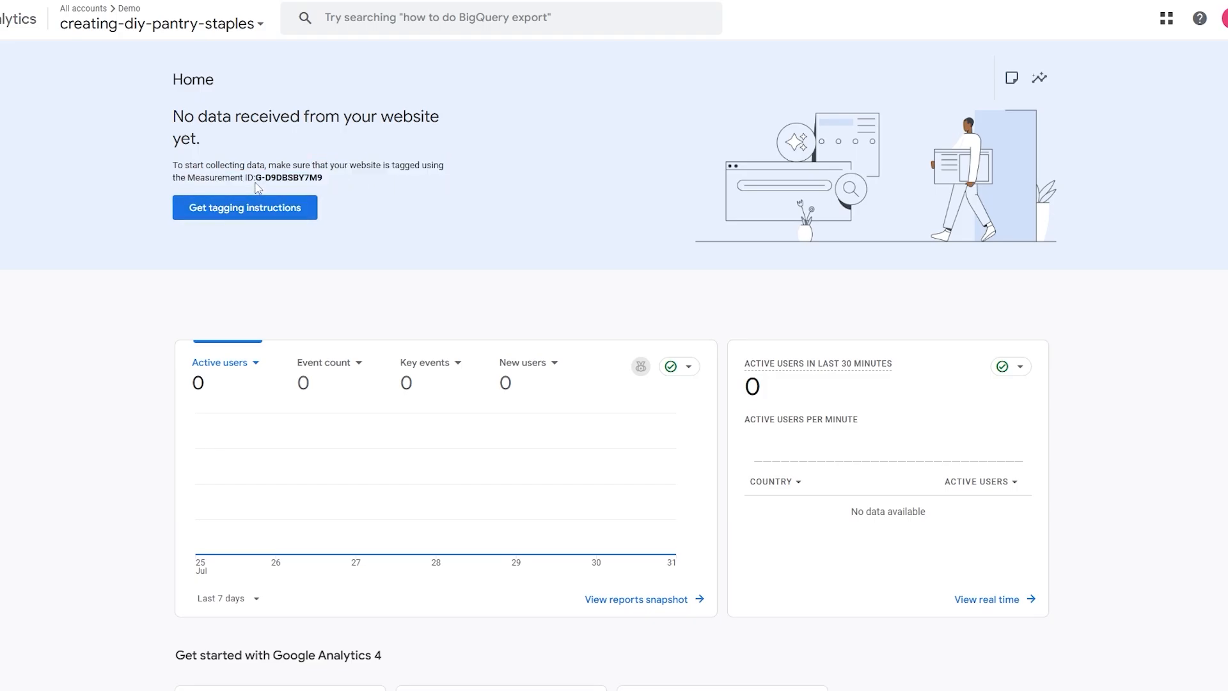
left_click(257, 210)
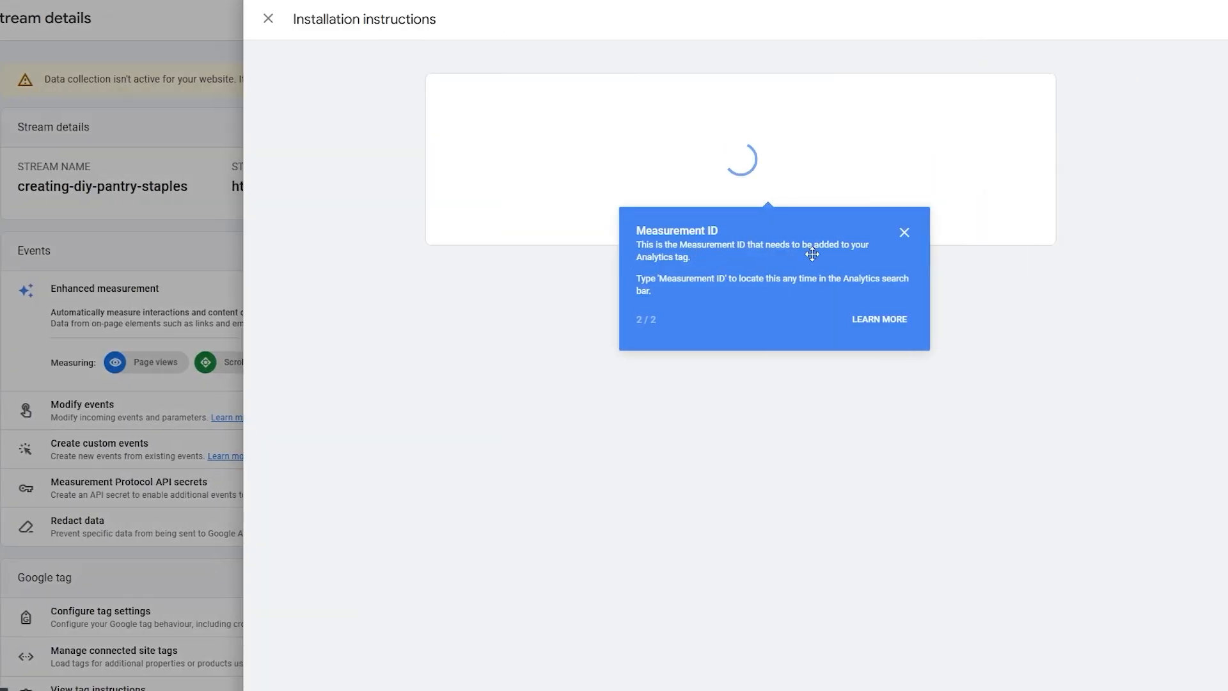
left_click(904, 232)
left_click(904, 95)
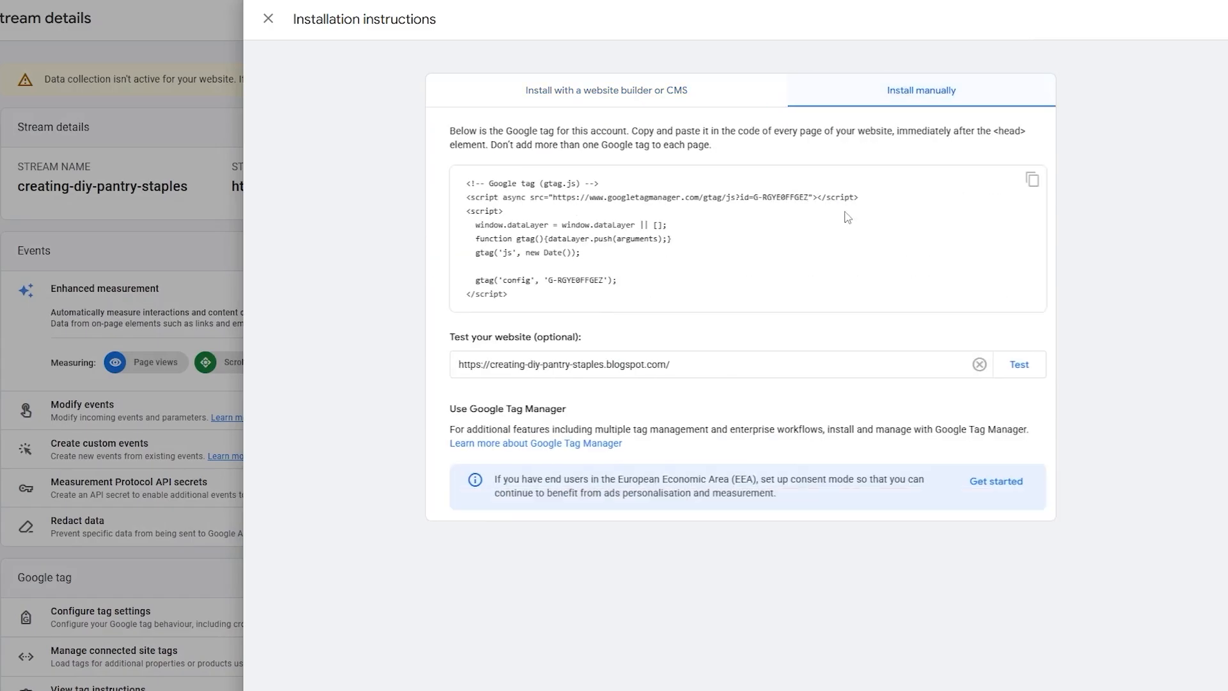
Copy the Google tag code, replace the existing gtag.js block in the Blogger theme HTML with it, and save the theme
left_click(1025, 179)
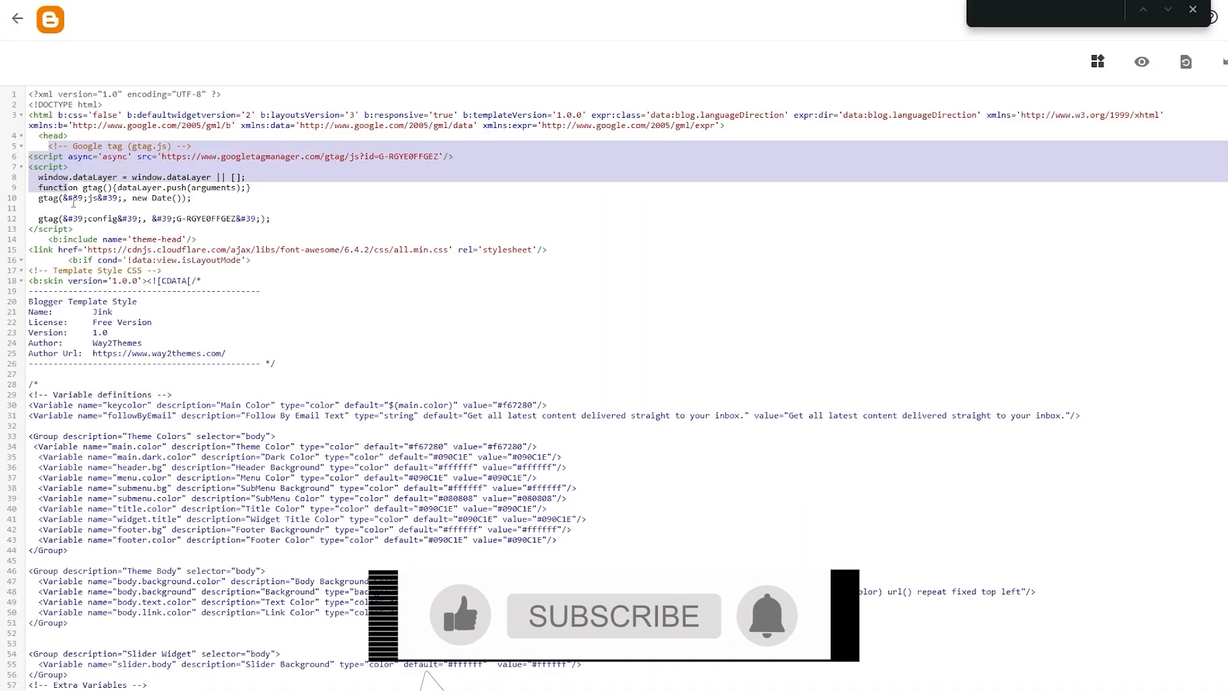
left_click_drag(73, 203, 133, 236)
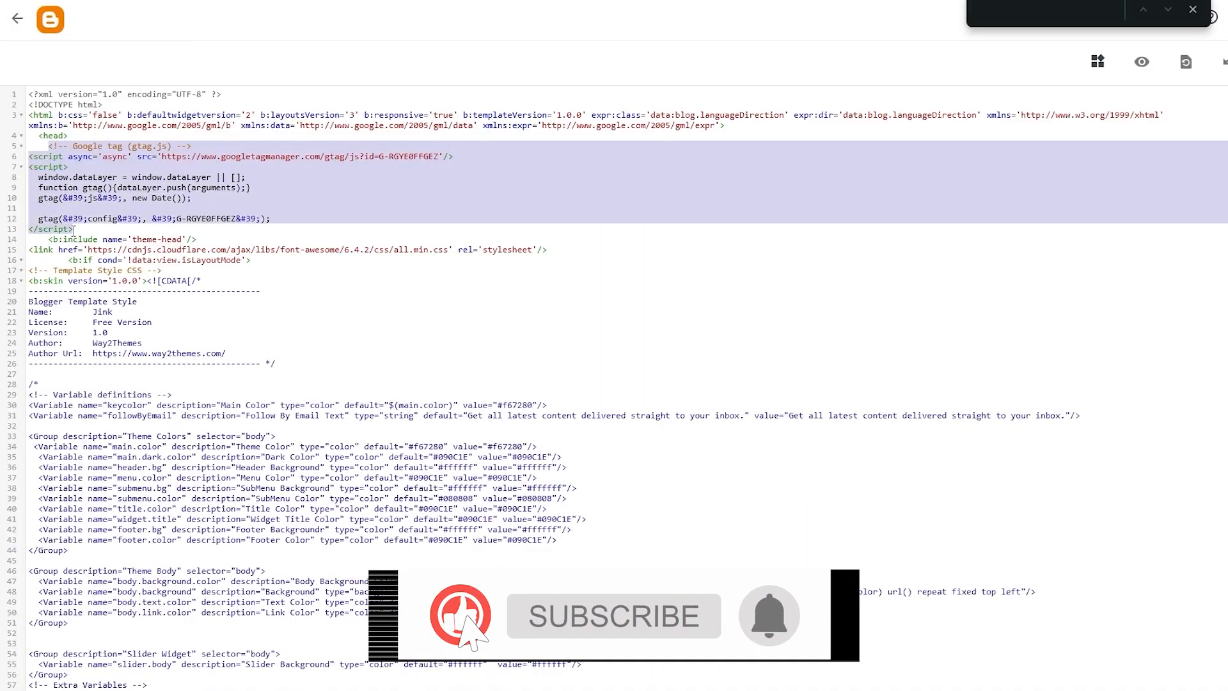
right_click(99, 201)
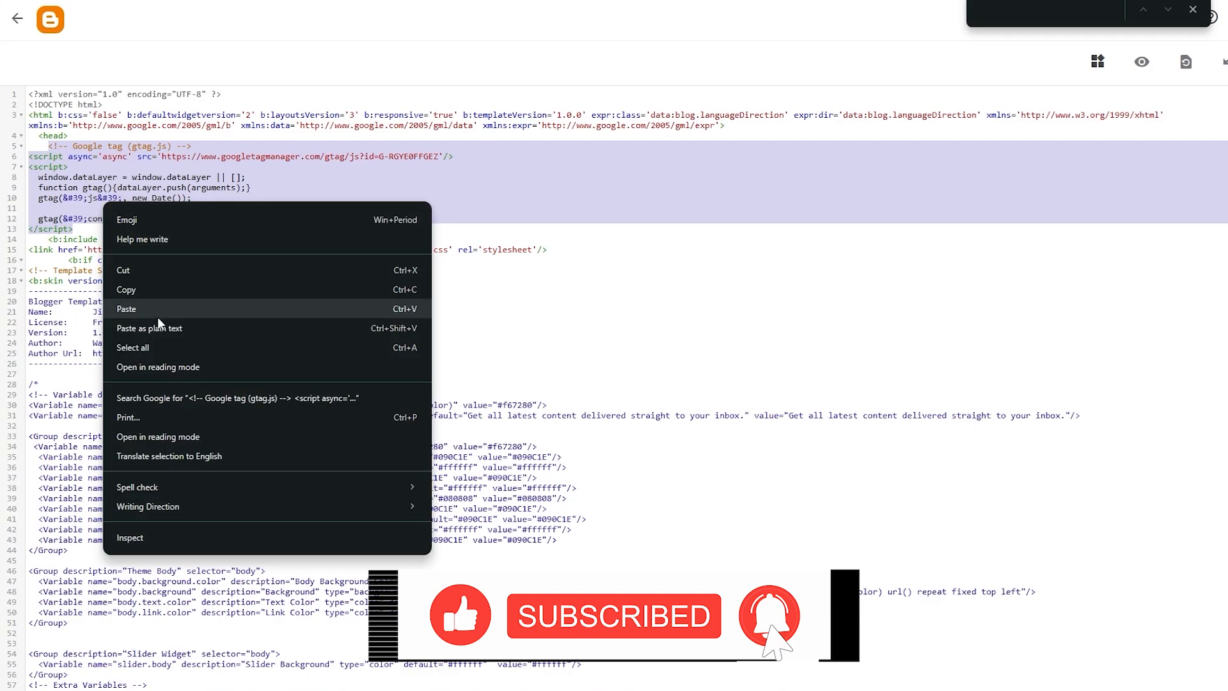
left_click(121, 315)
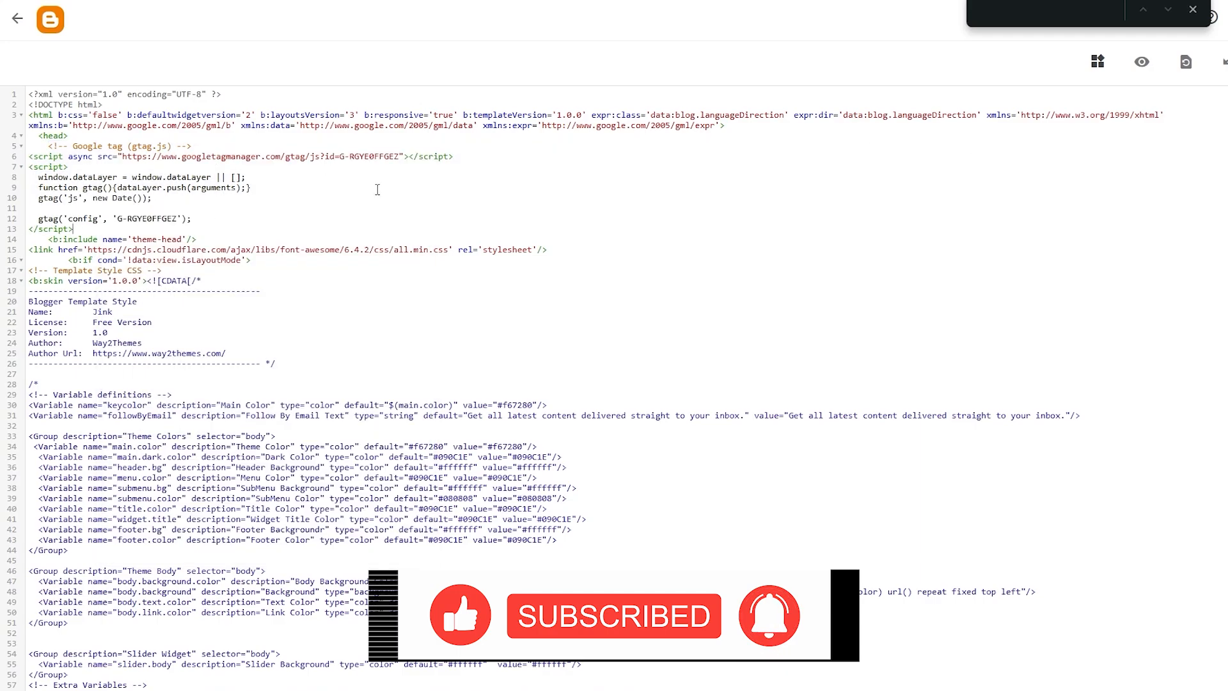
left_click_drag(117, 218, 161, 227)
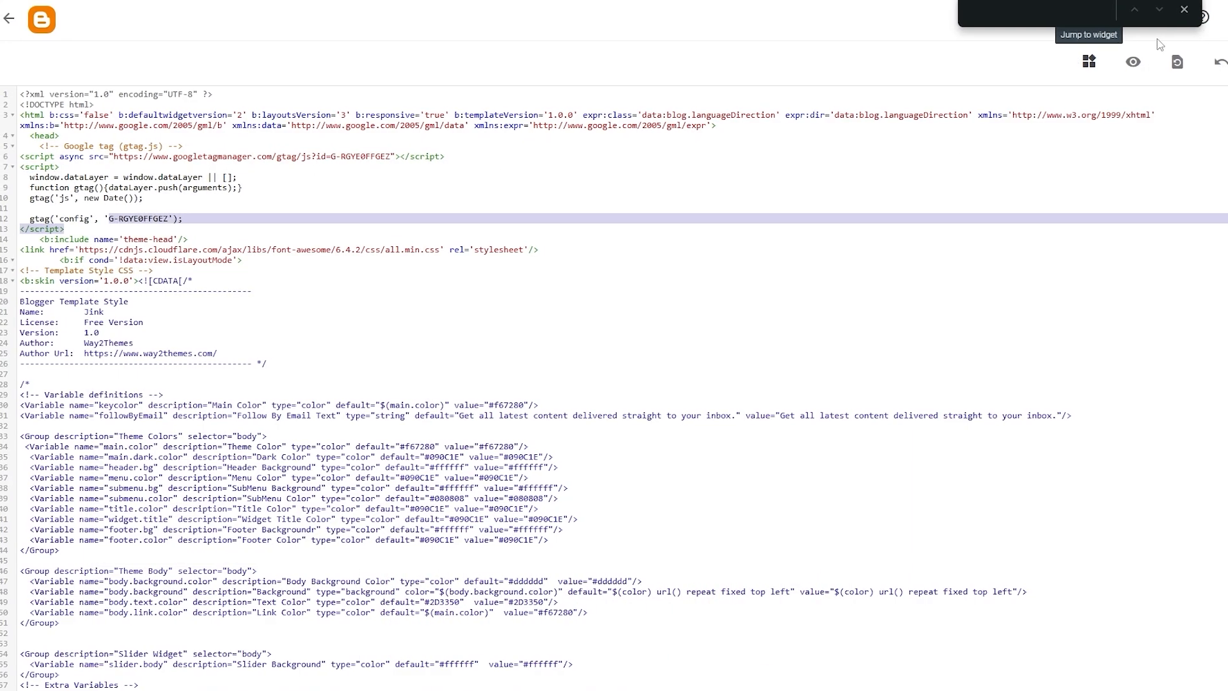
left_click(1193, 9)
left_click(1201, 65)
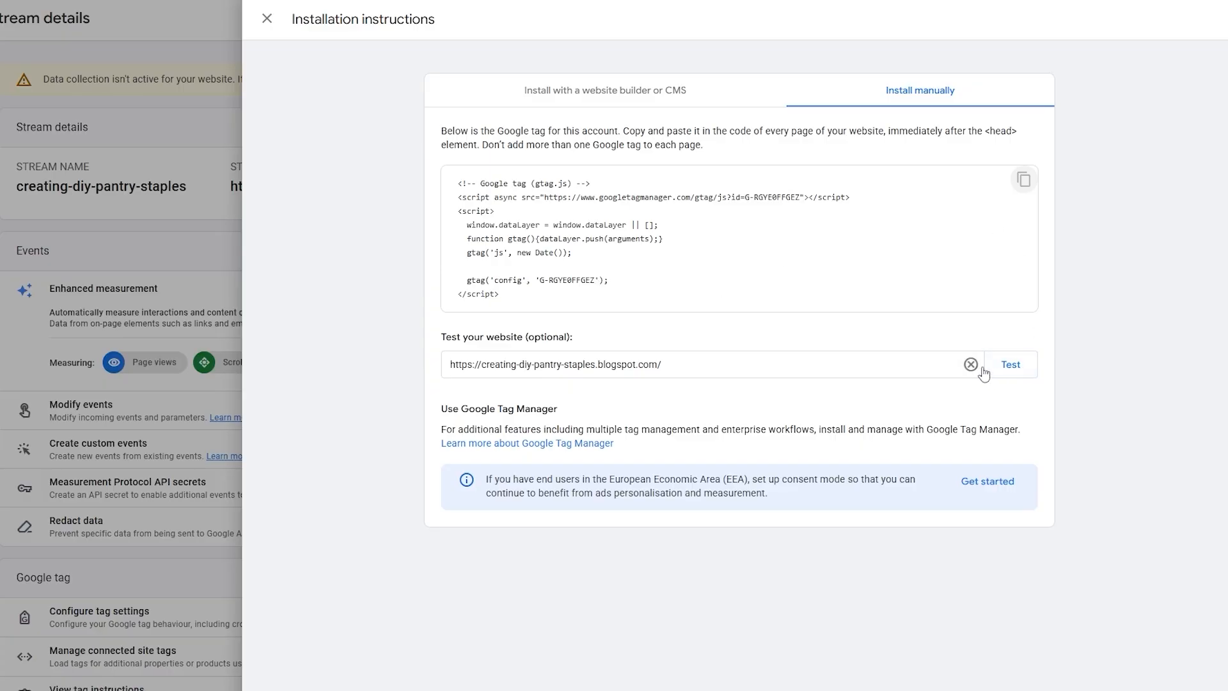
left_click(972, 366)
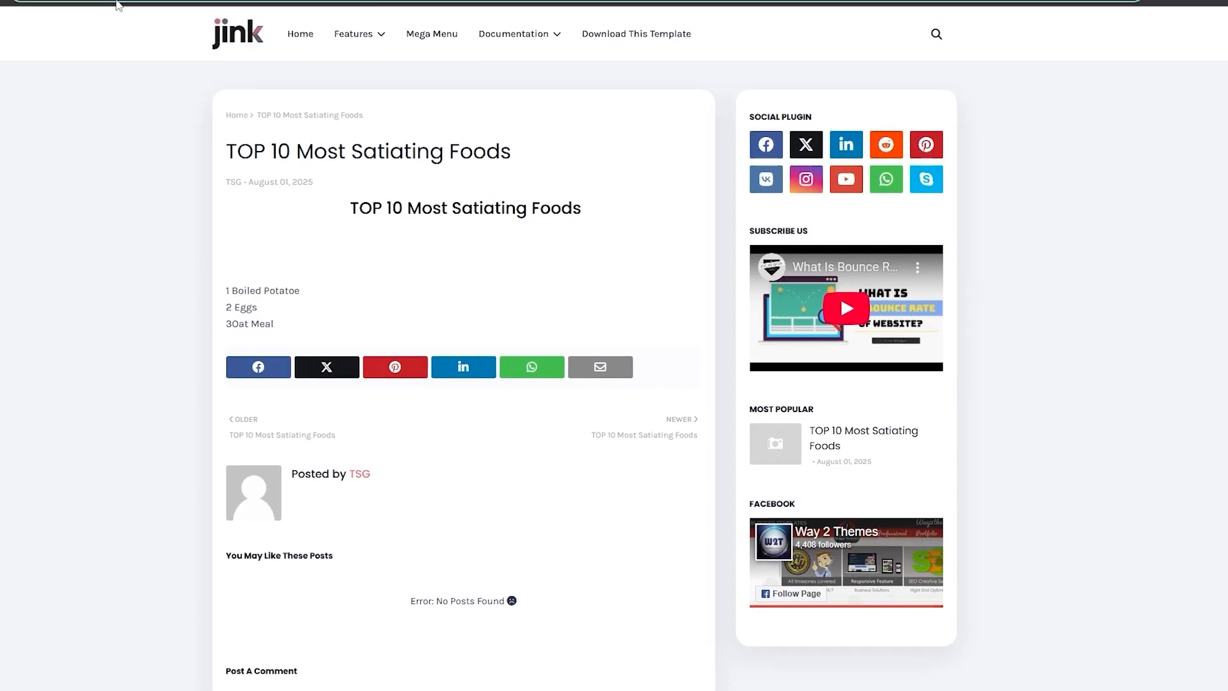
right_click(182, 12)
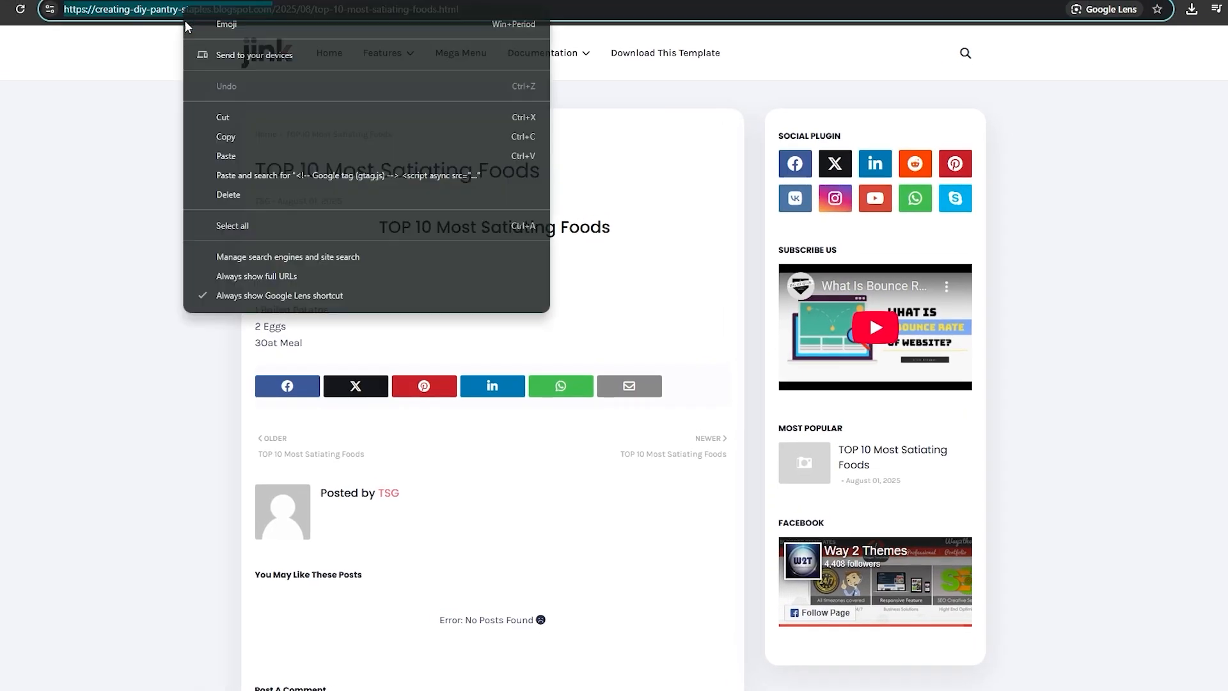
right_click(573, 365)
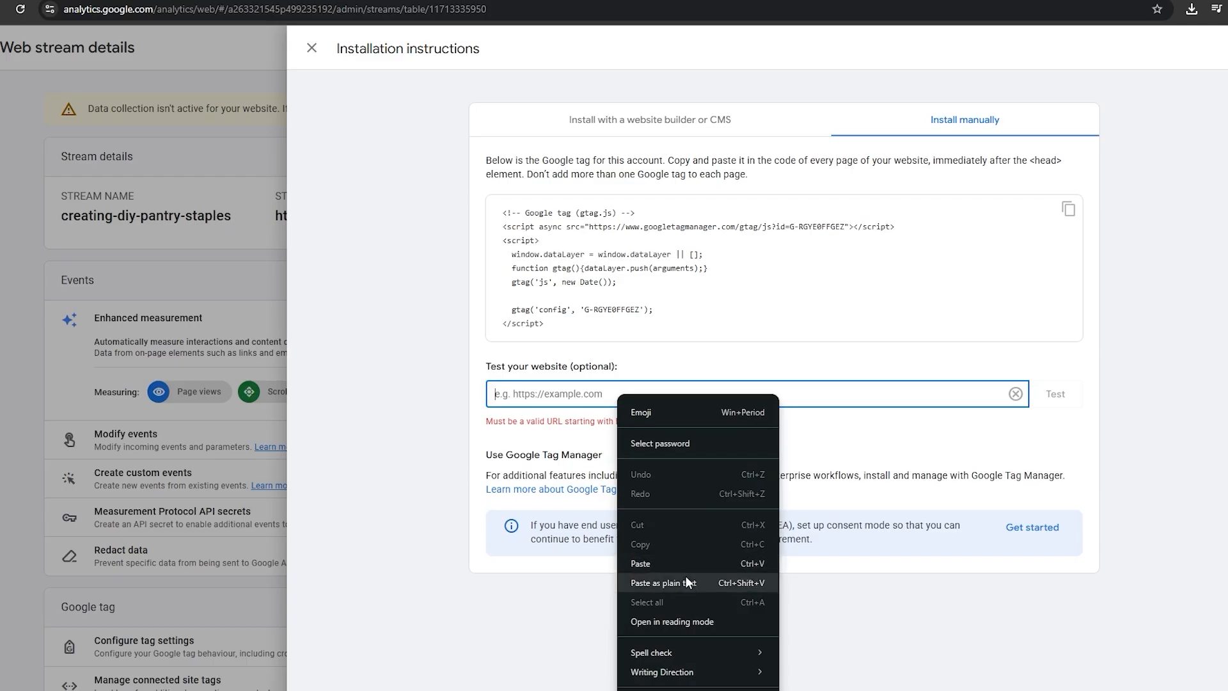
left_click(685, 563)
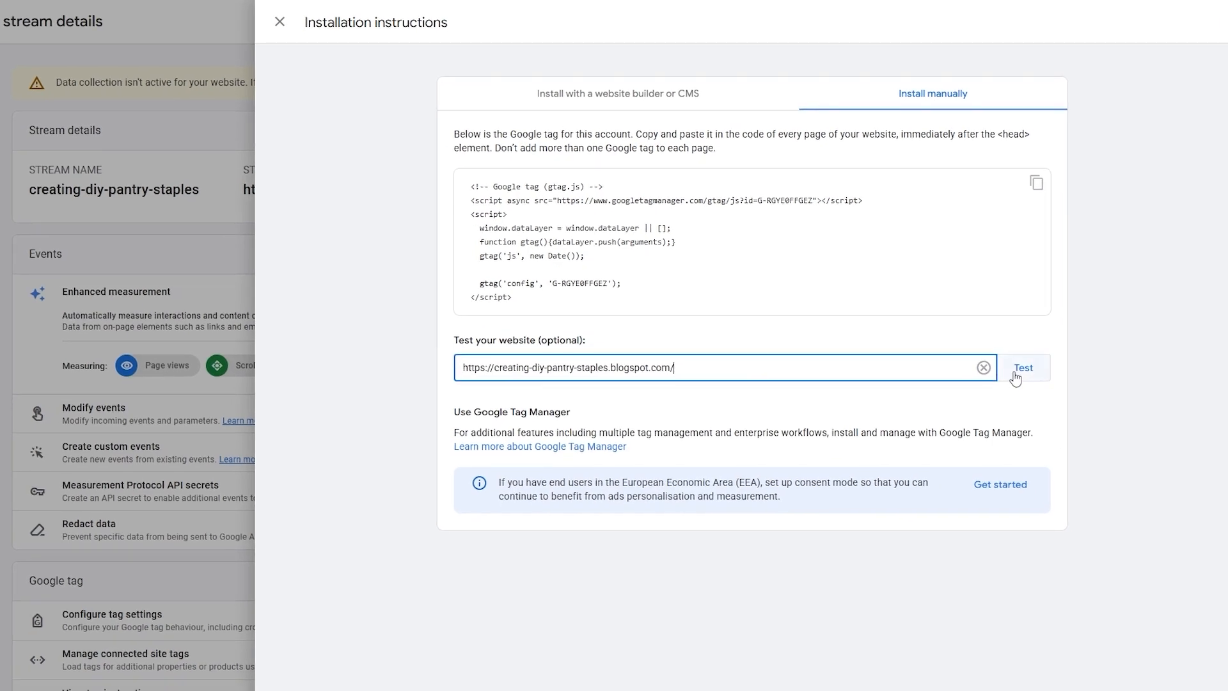
left_click(1054, 405)
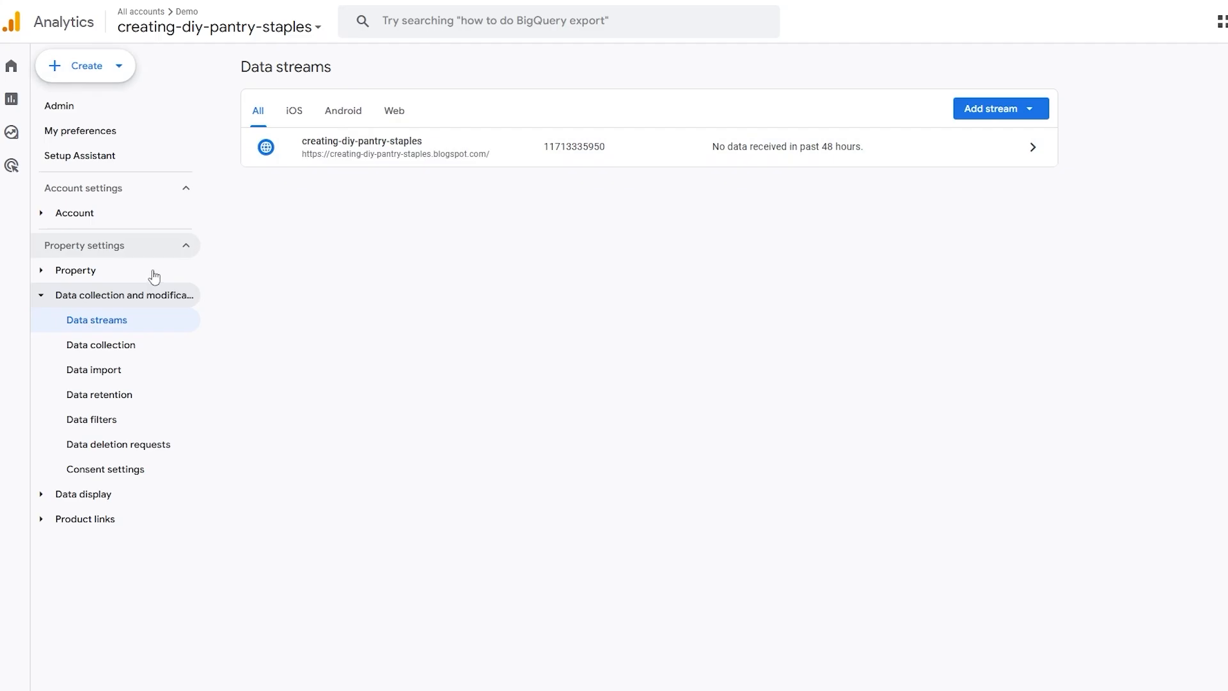
Check which property is selected in the account list and review the overview and suggested cards on Home
left_click(243, 29)
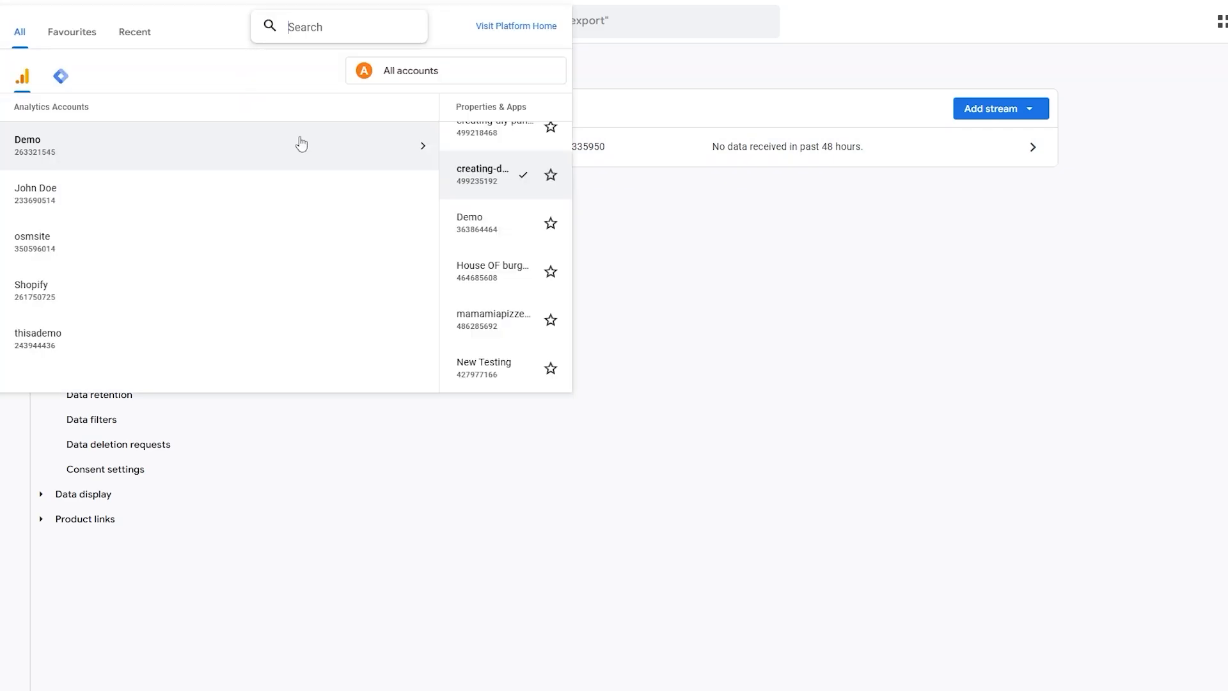
left_click(448, 485)
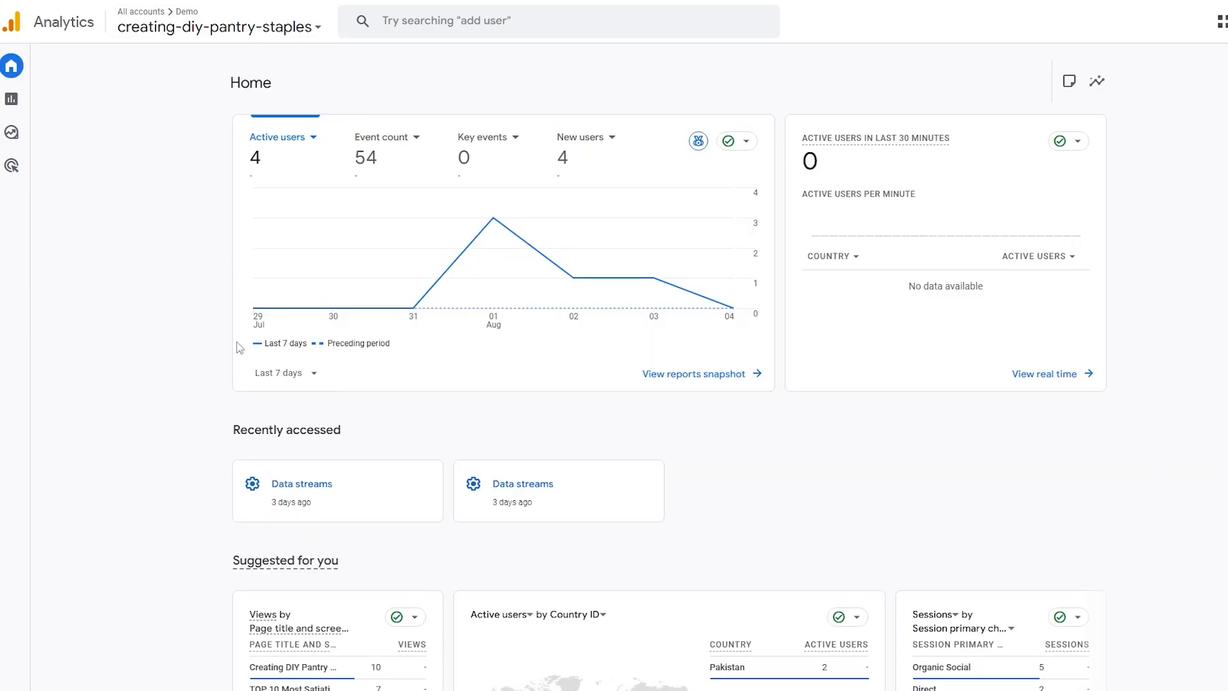
scroll(523, 493, "down", 4)
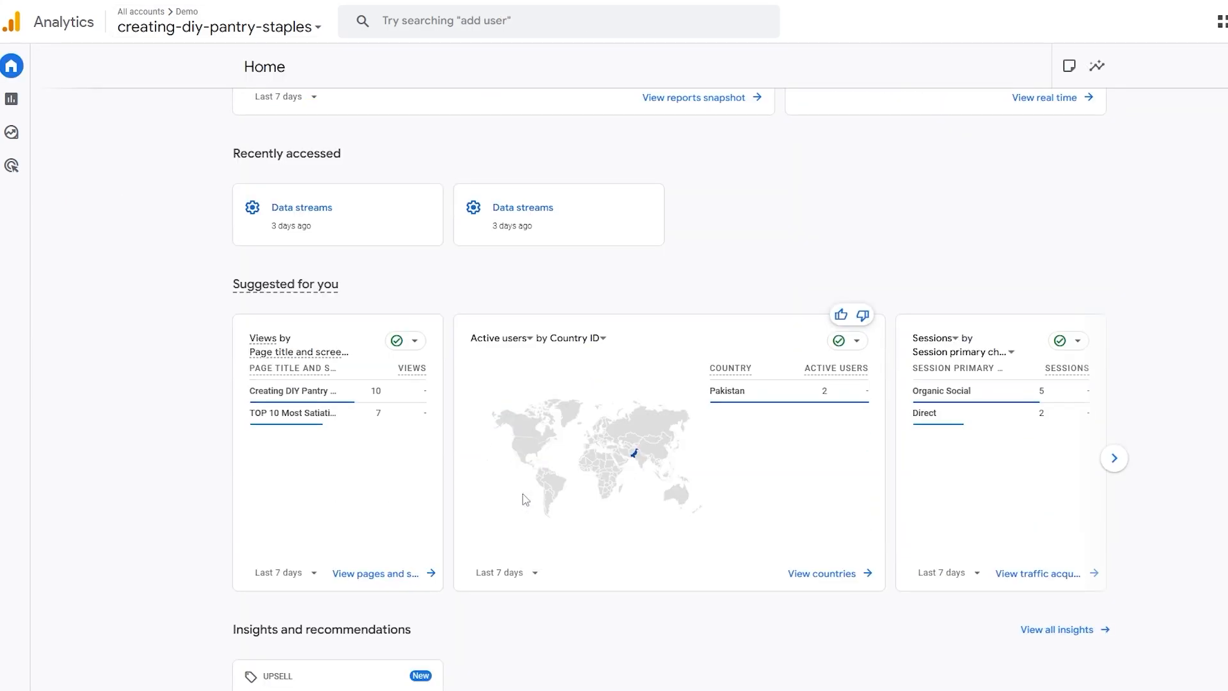
scroll(526, 492, "up", 4)
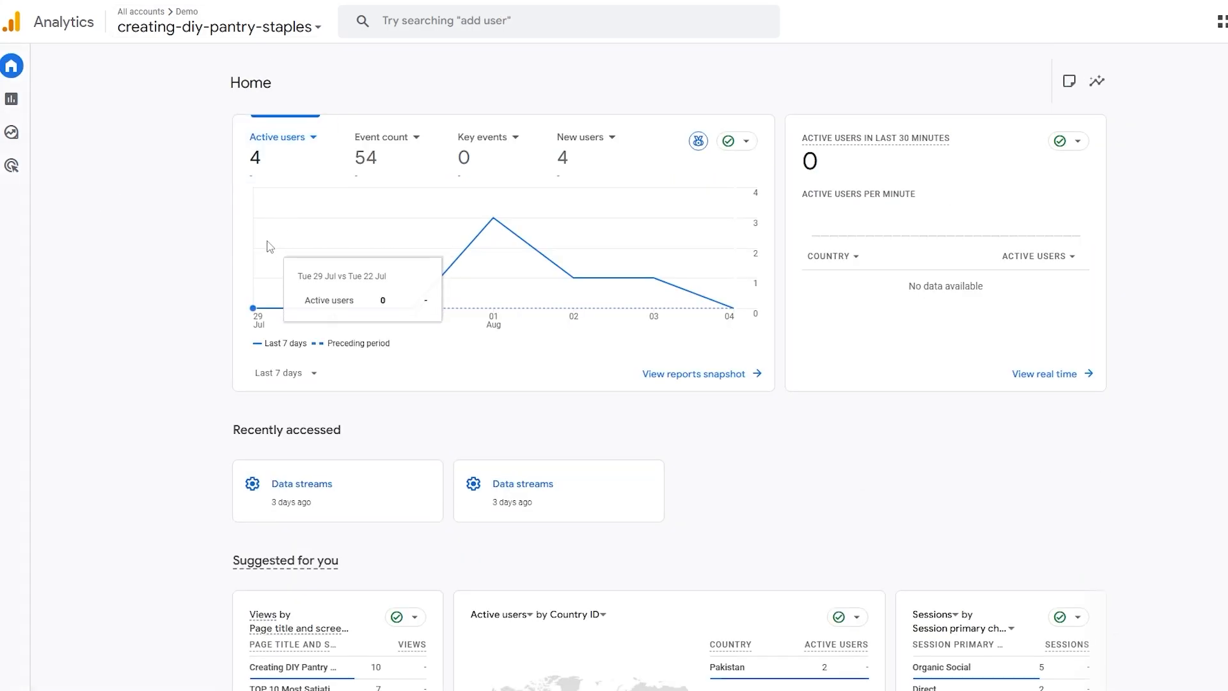
left_click(319, 26)
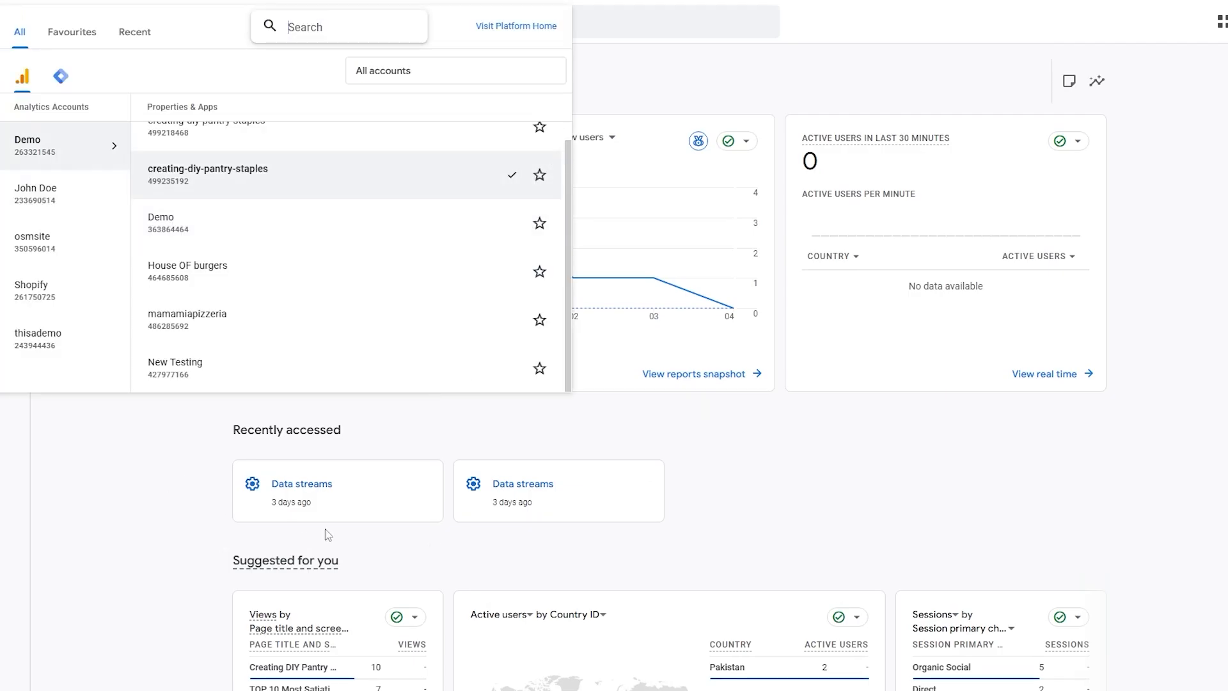
left_click(199, 506)
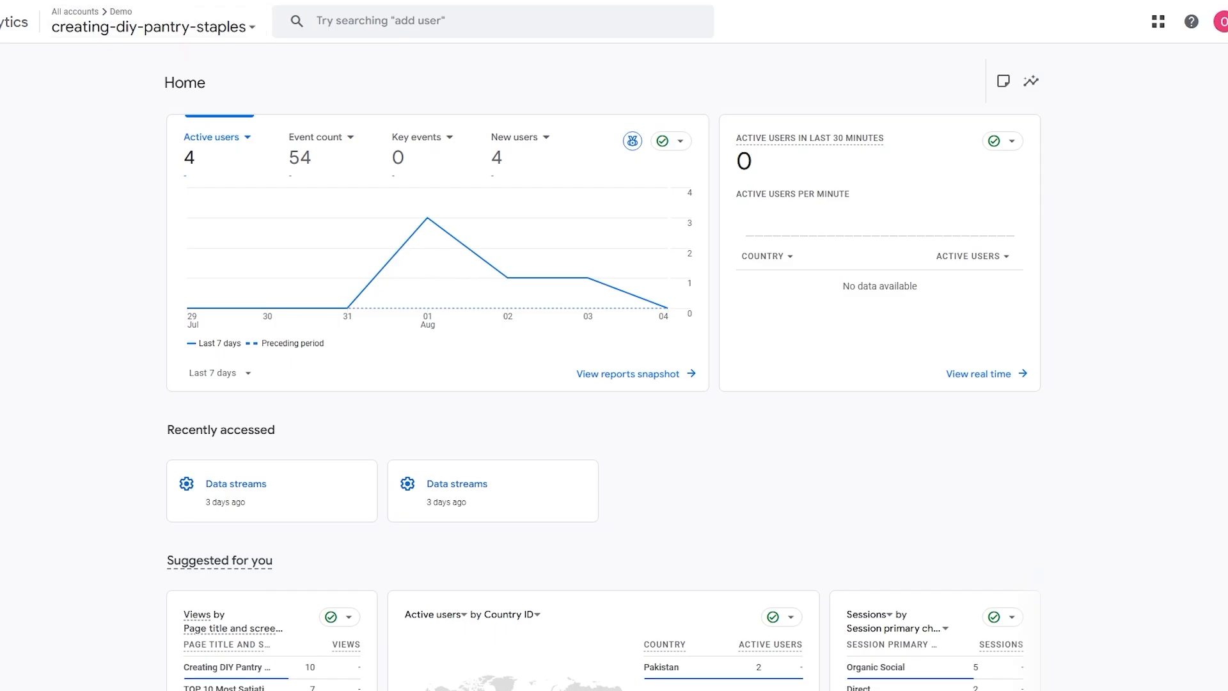
Examine the active users in the last 30 minutes on Home and show the event count chart
key("ctrl+t")
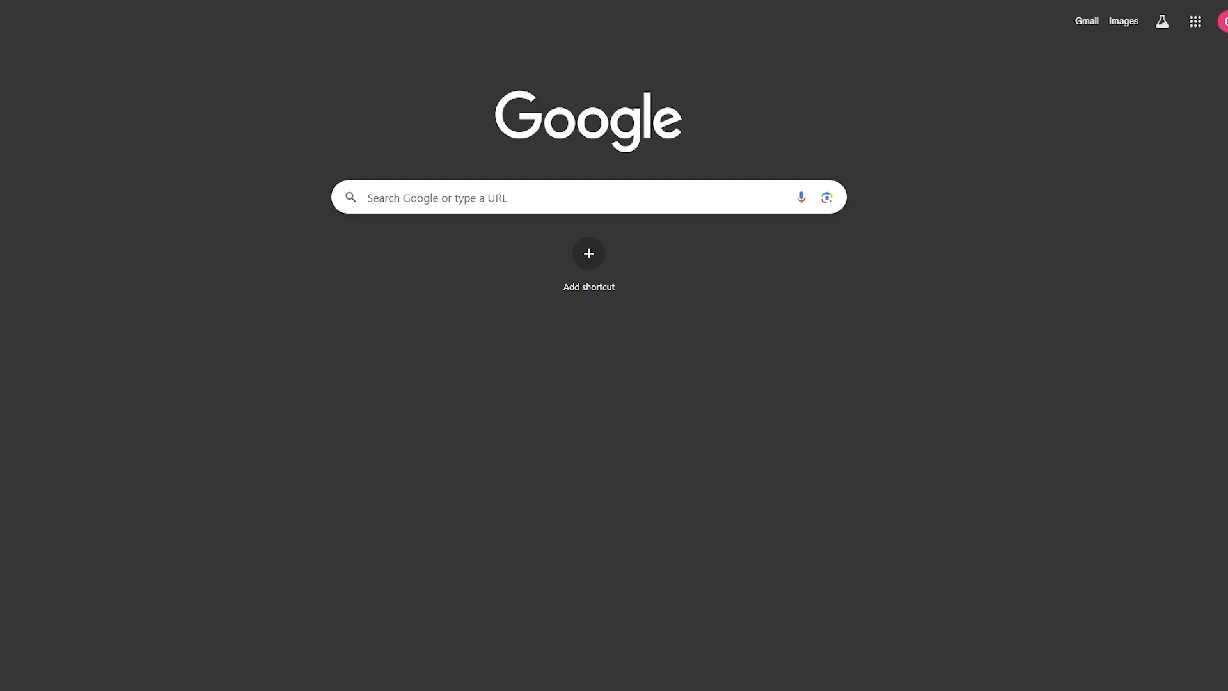
key("ctrl+w")
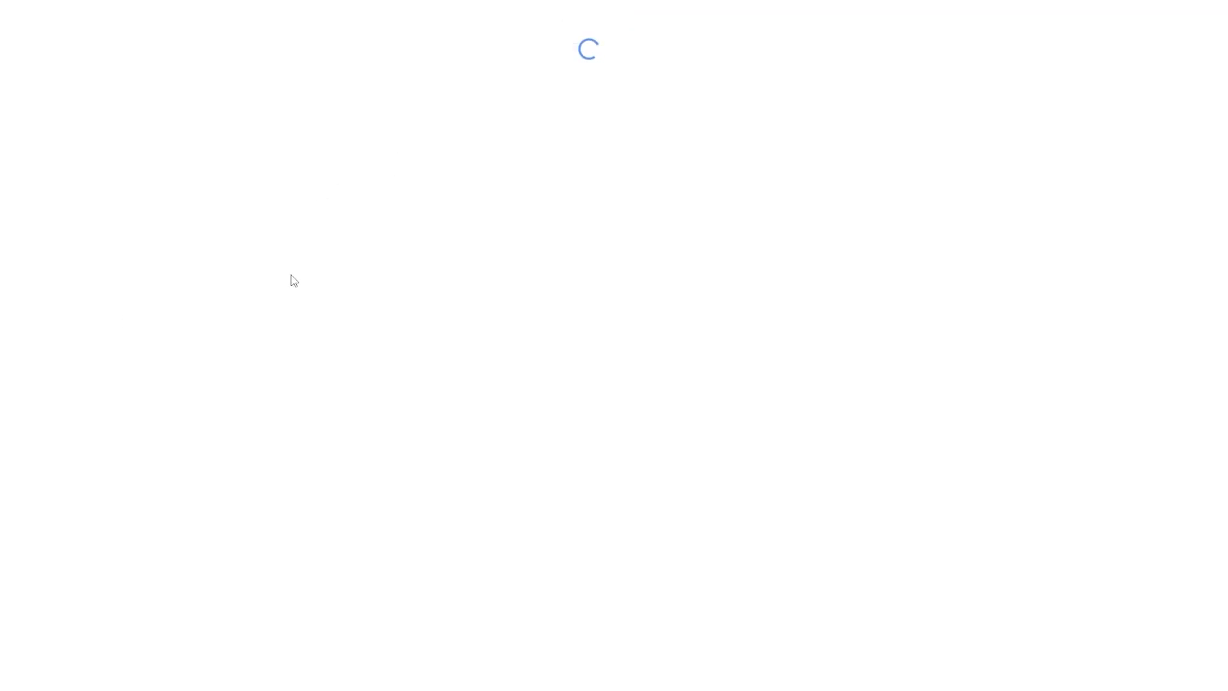
double_click(741, 160)
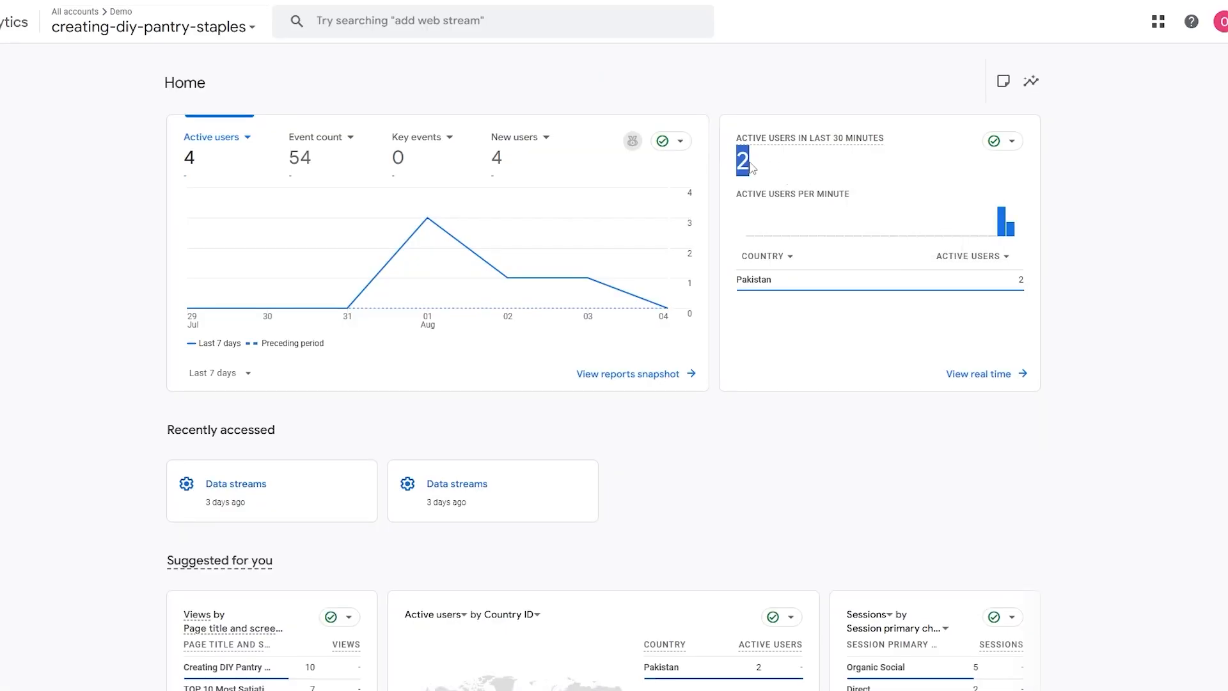
mouse_move(1017, 234)
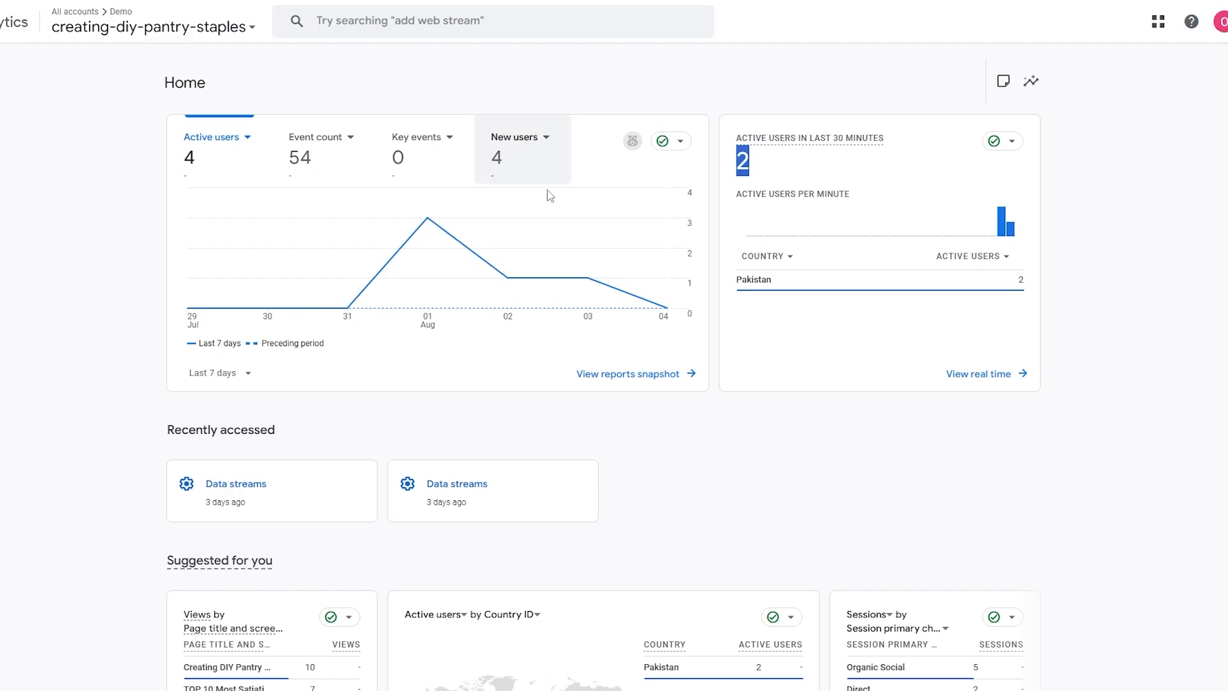
scroll(712, 343, "down", 5)
scroll(686, 295, "up", 5)
scroll(685, 296, "up", 1)
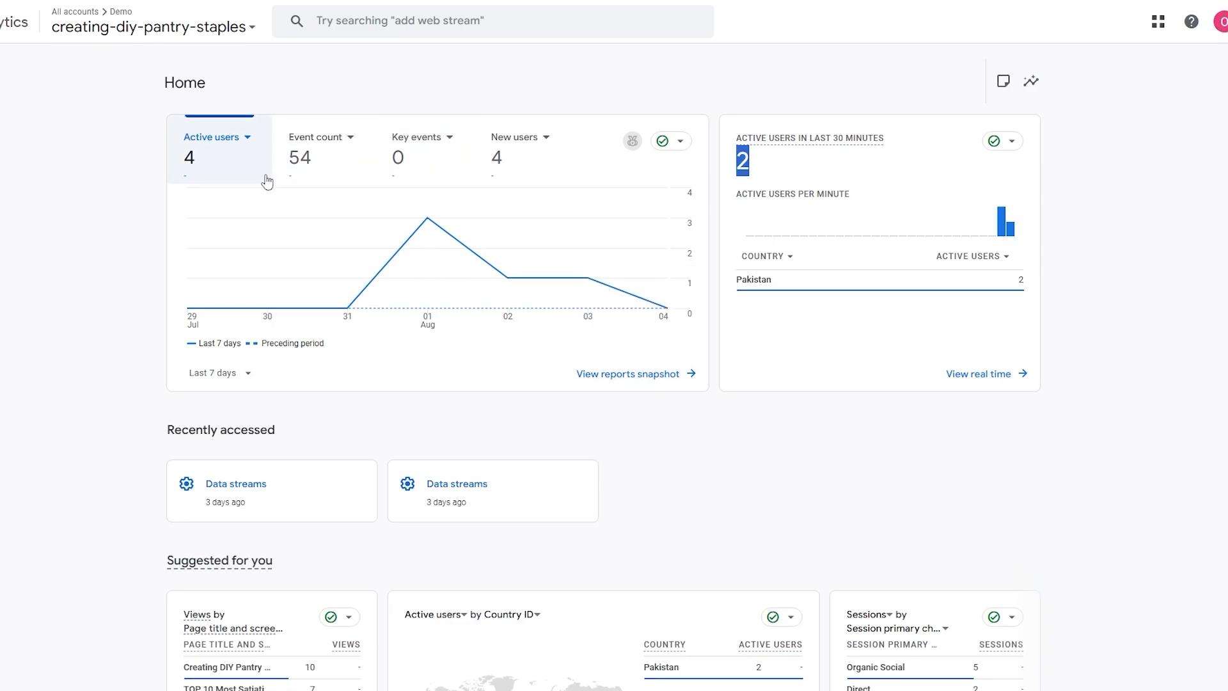
left_click(331, 159)
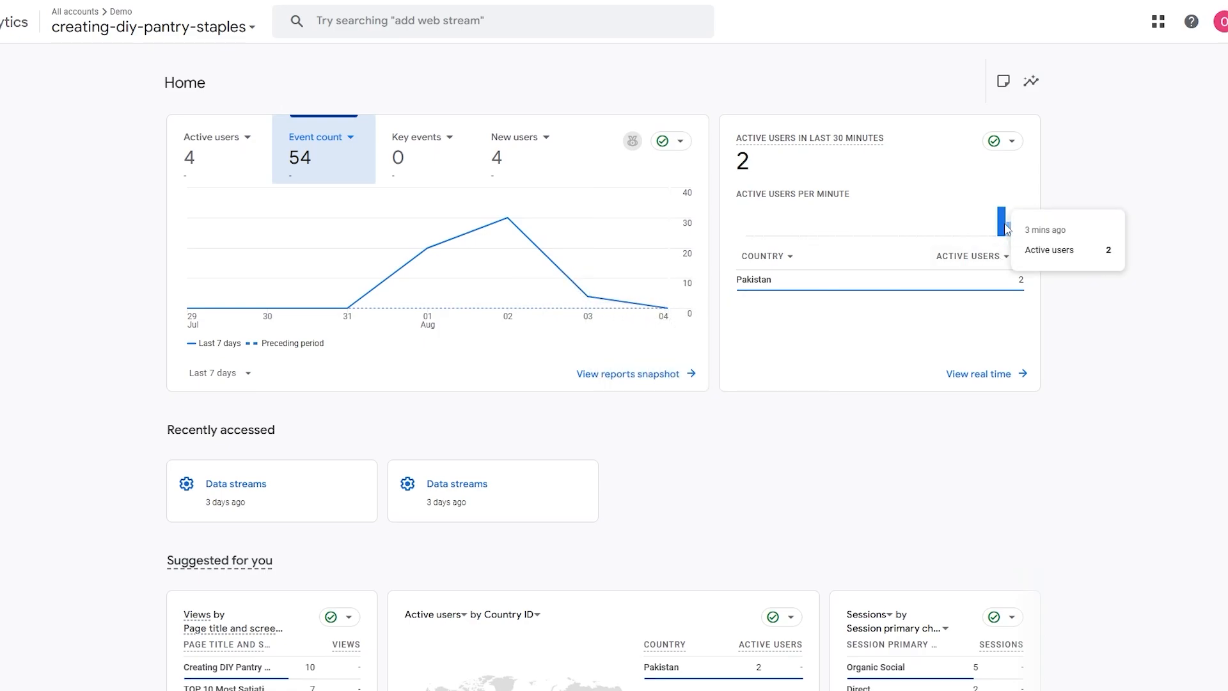
mouse_move(1011, 229)
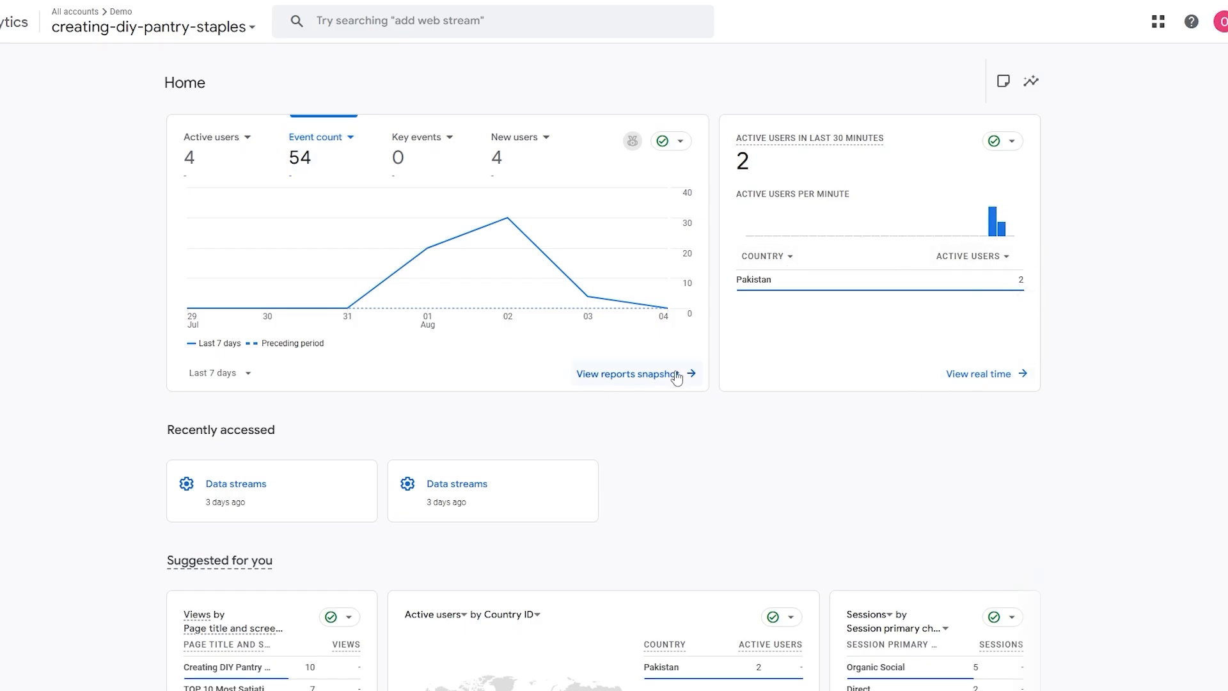
View the Reports snapshot, dismiss the business objective collection tip, and examine the active users per minute
left_click(656, 390)
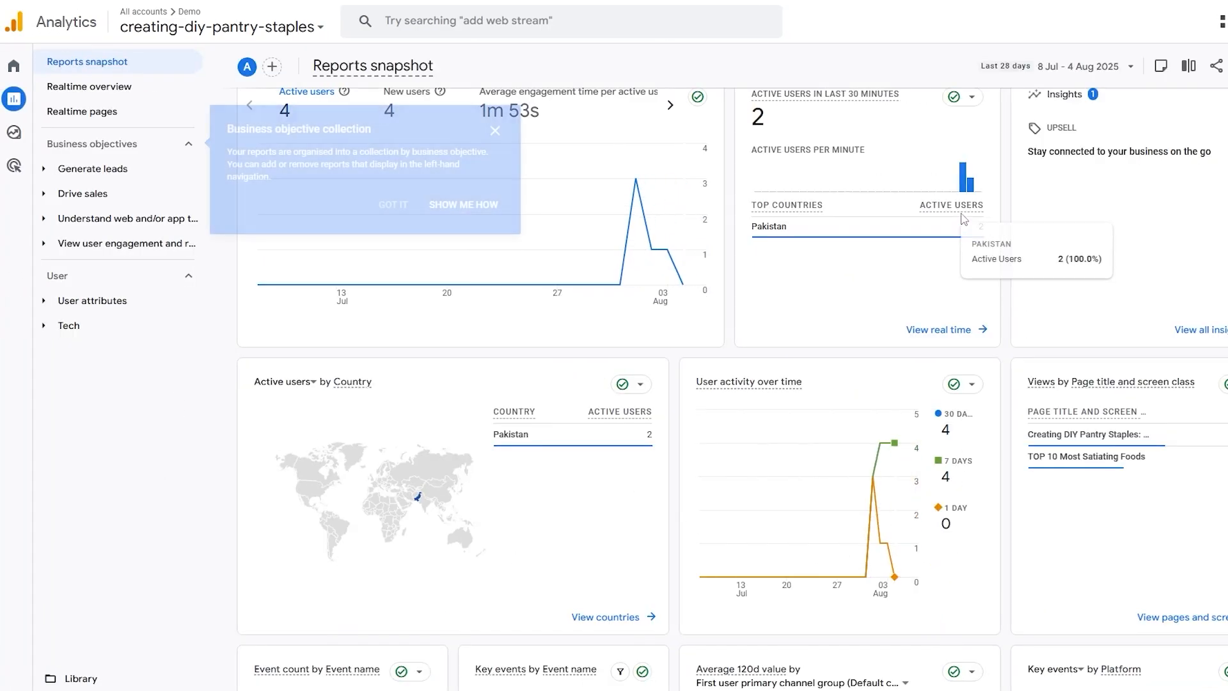
left_click(414, 205)
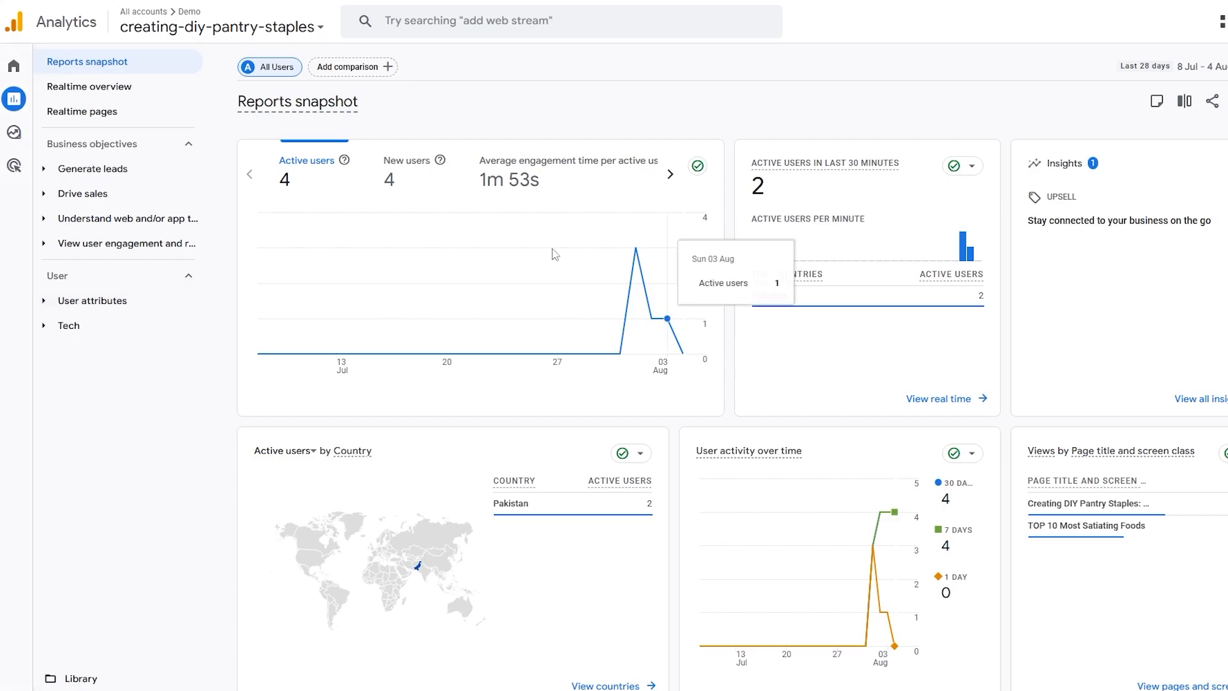
mouse_move(970, 259)
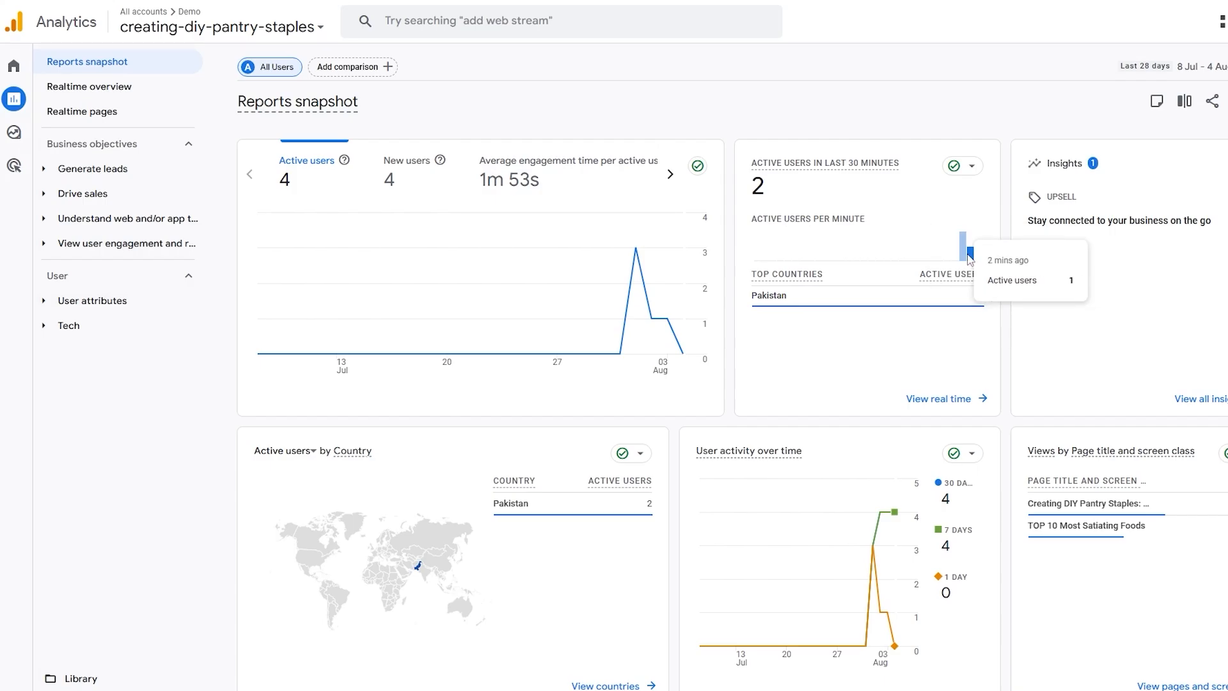
View the Realtime pages report, check the views in the last 30 minutes, and sort the table by page path
left_click(104, 122)
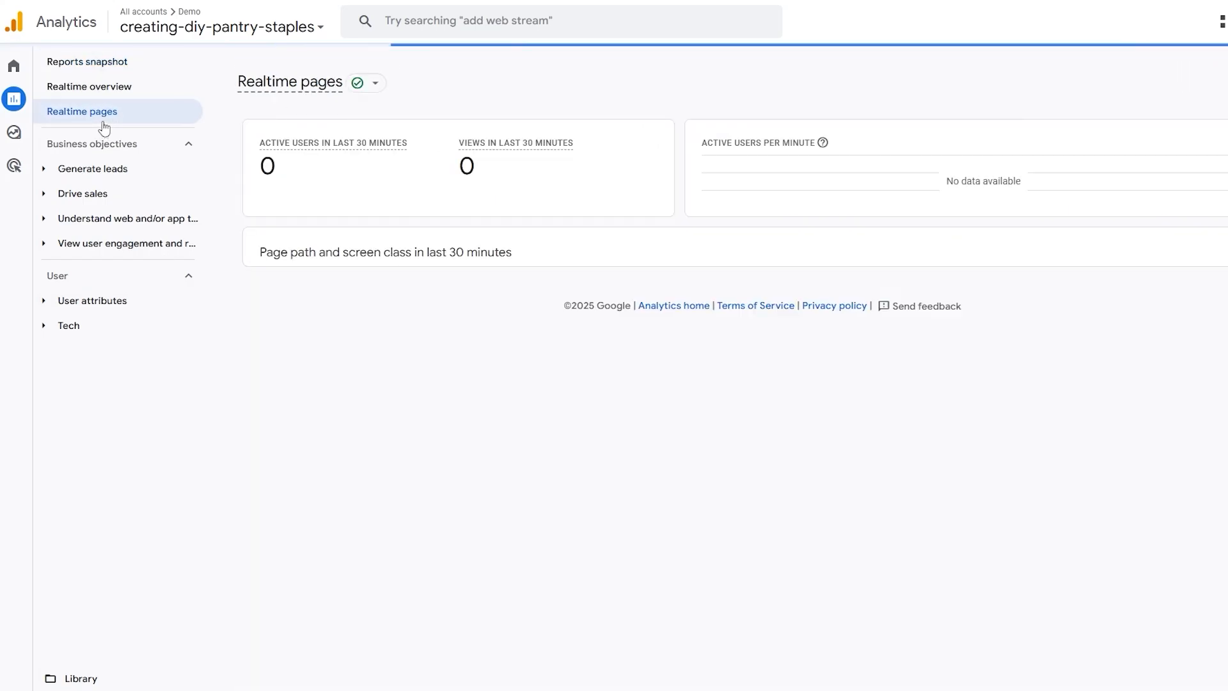
left_click_drag(465, 143, 791, 166)
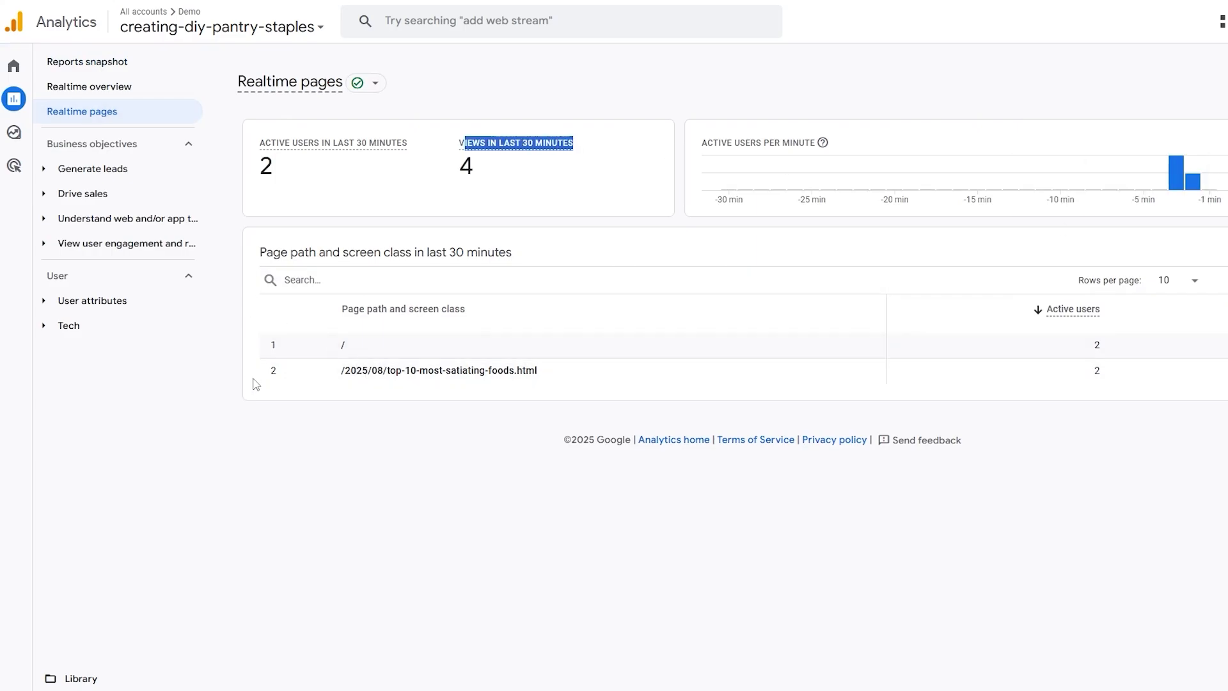
left_click_drag(419, 309, 472, 313)
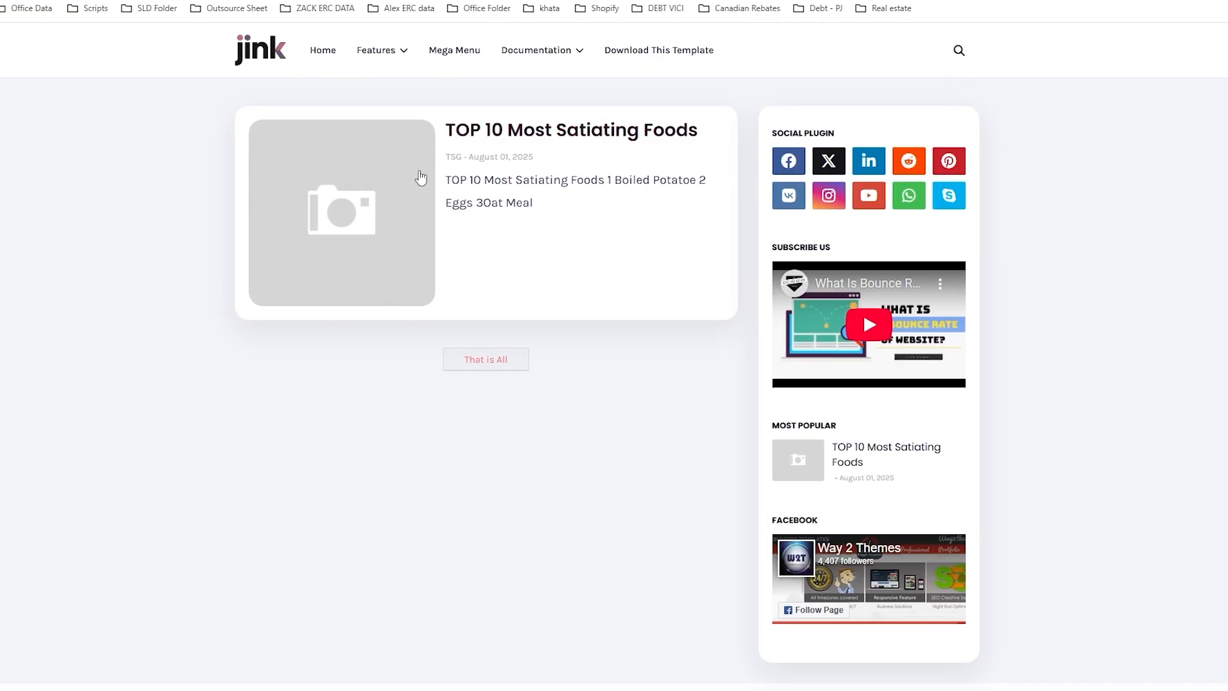
Browse the blog post "TOP 10 Most Satiating Foods" and return to Realtime pages to check the active users and views
left_click(419, 181)
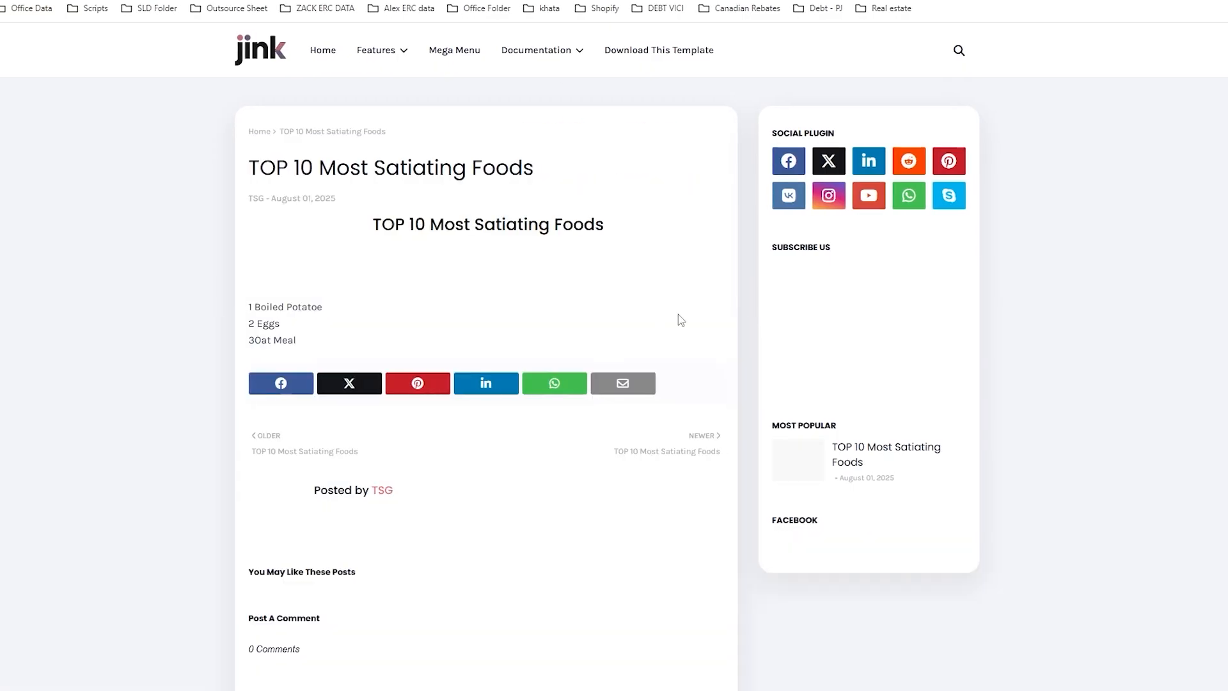
scroll(343, 631, "down", 3)
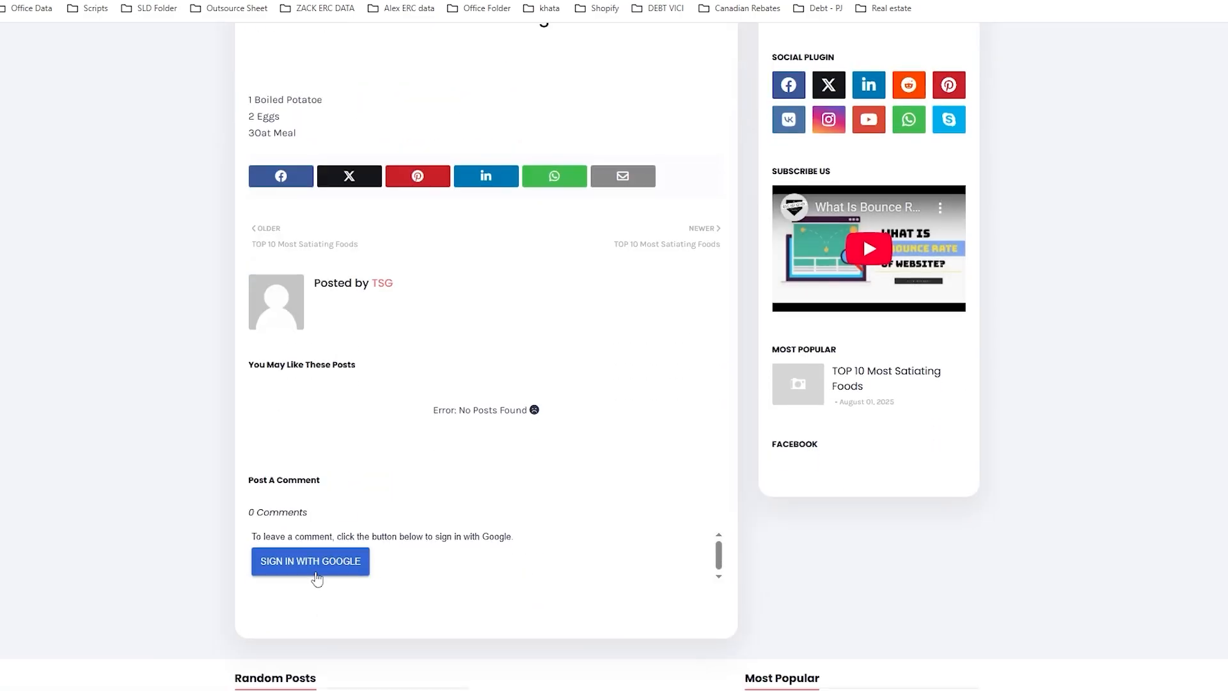
scroll(537, 528, "up", 3)
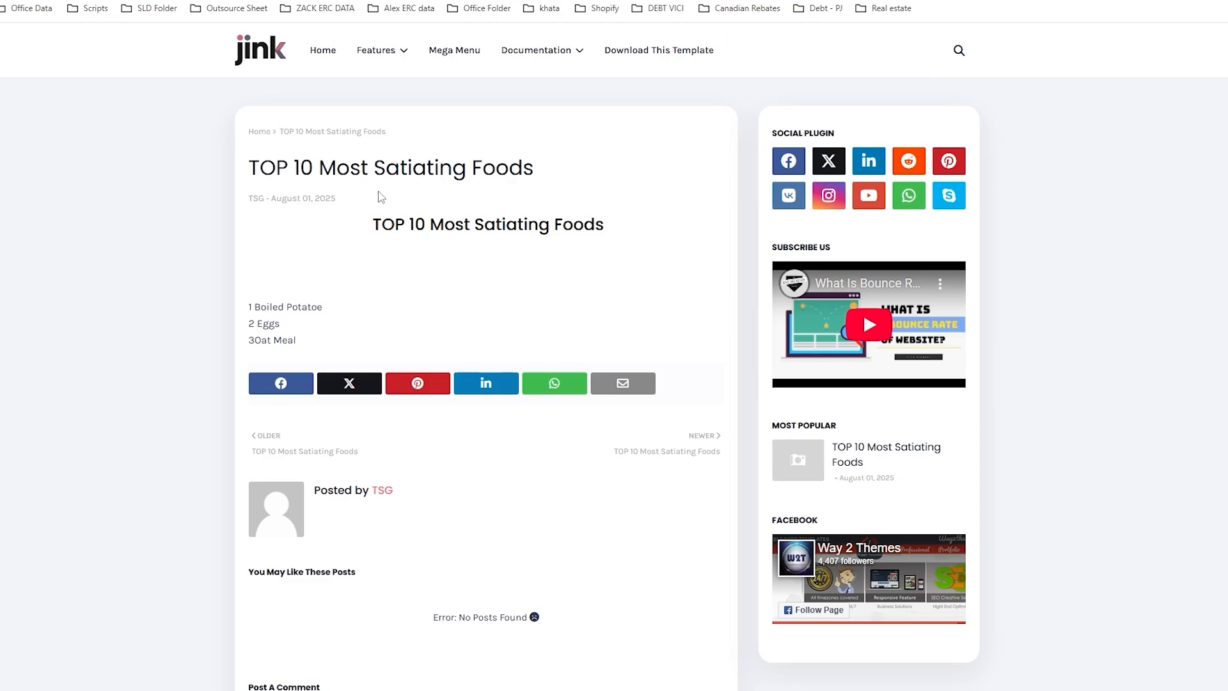
left_click_drag(428, 309, 333, 244)
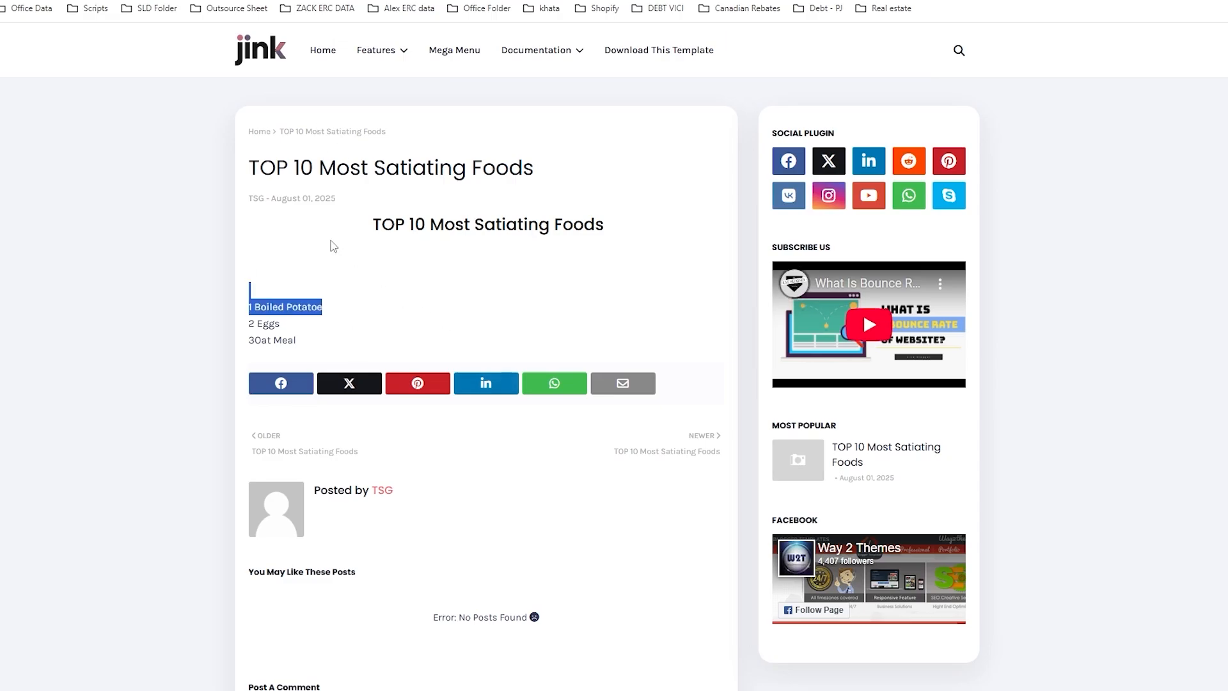
left_click(410, 250)
left_click_drag(467, 170, 498, 207)
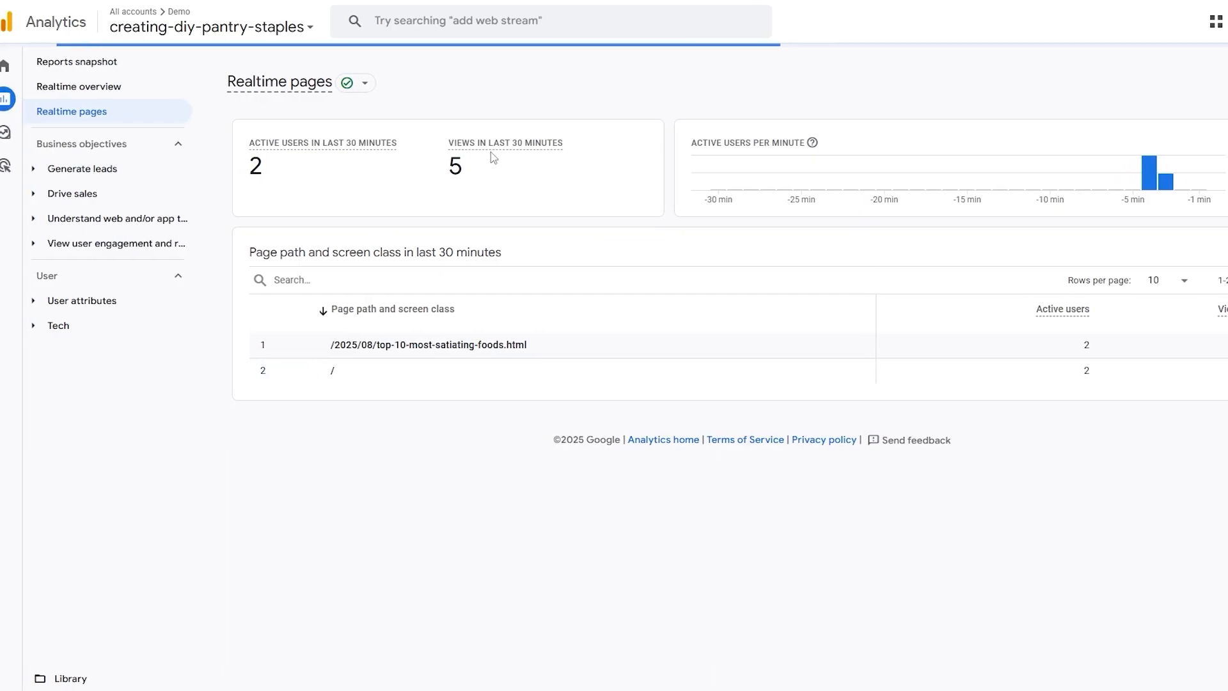
triple_click(573, 137)
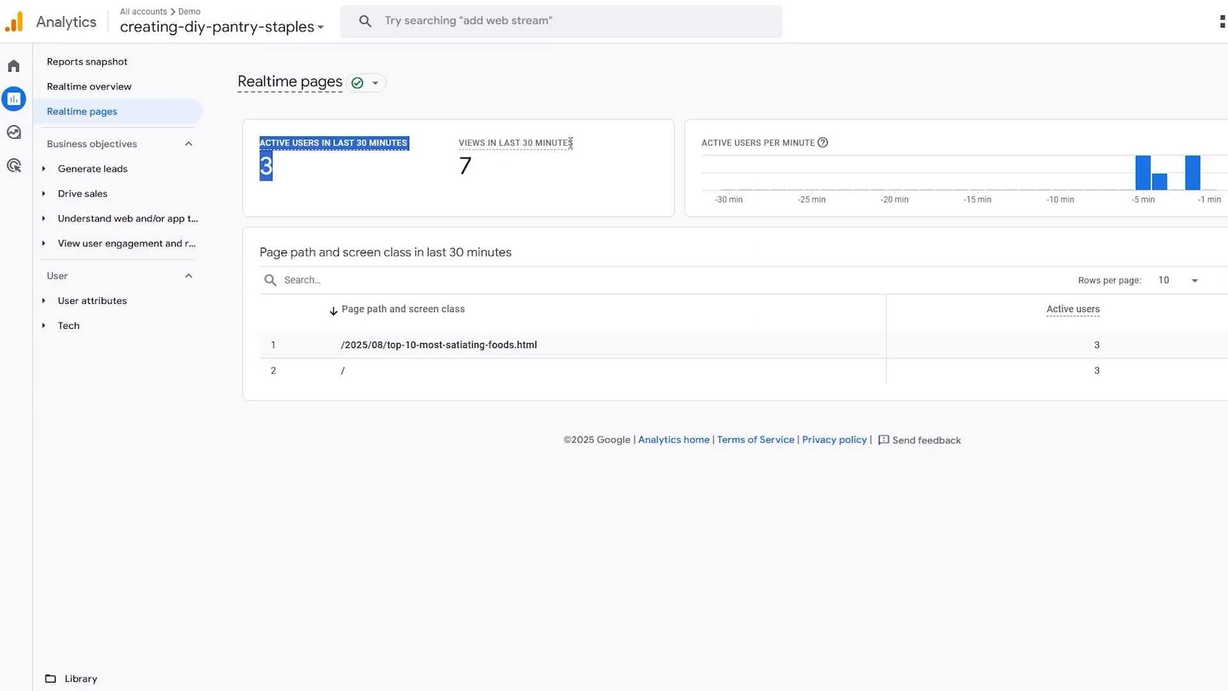
Check the active users and views on Realtime pages, and switch to Blogger to view the Google Analytics Measurement ID in the blog settings
left_click(265, 173)
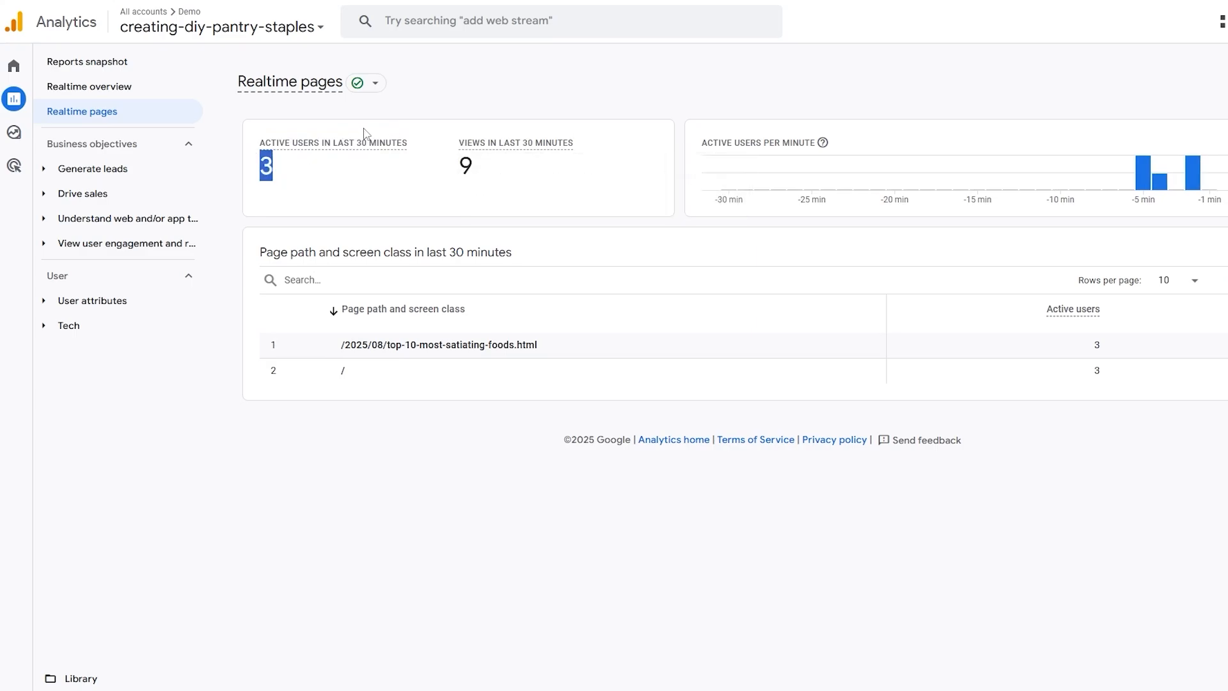
left_click(489, 146)
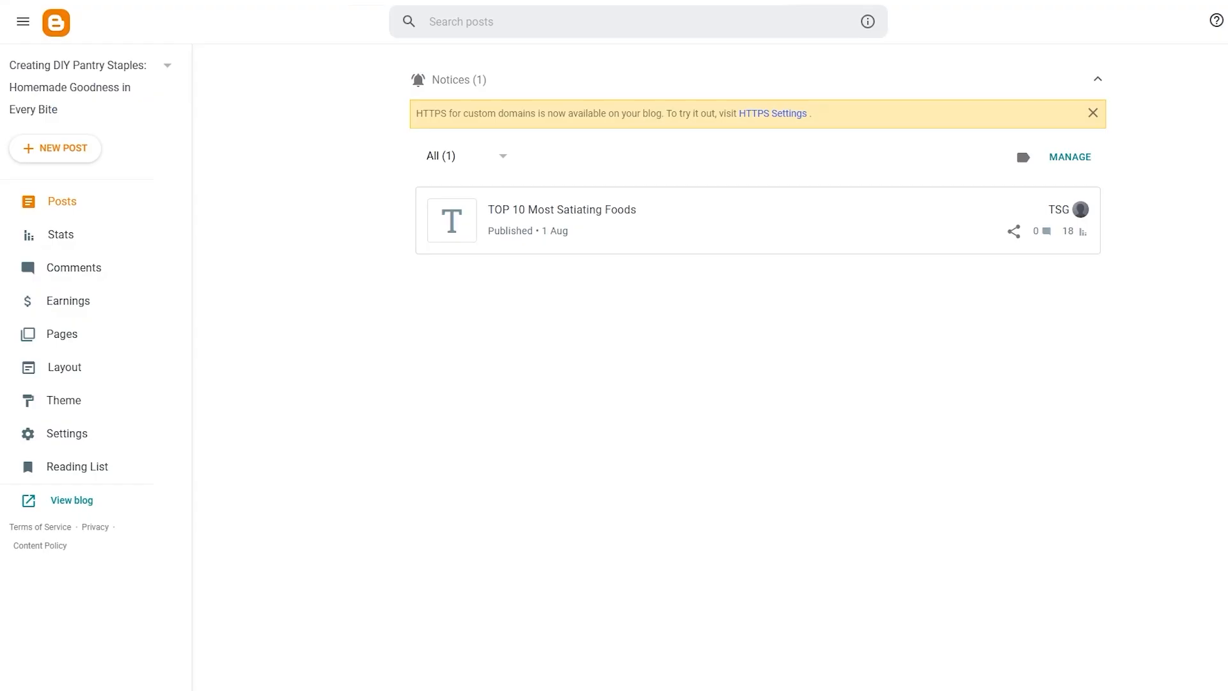
left_click(74, 440)
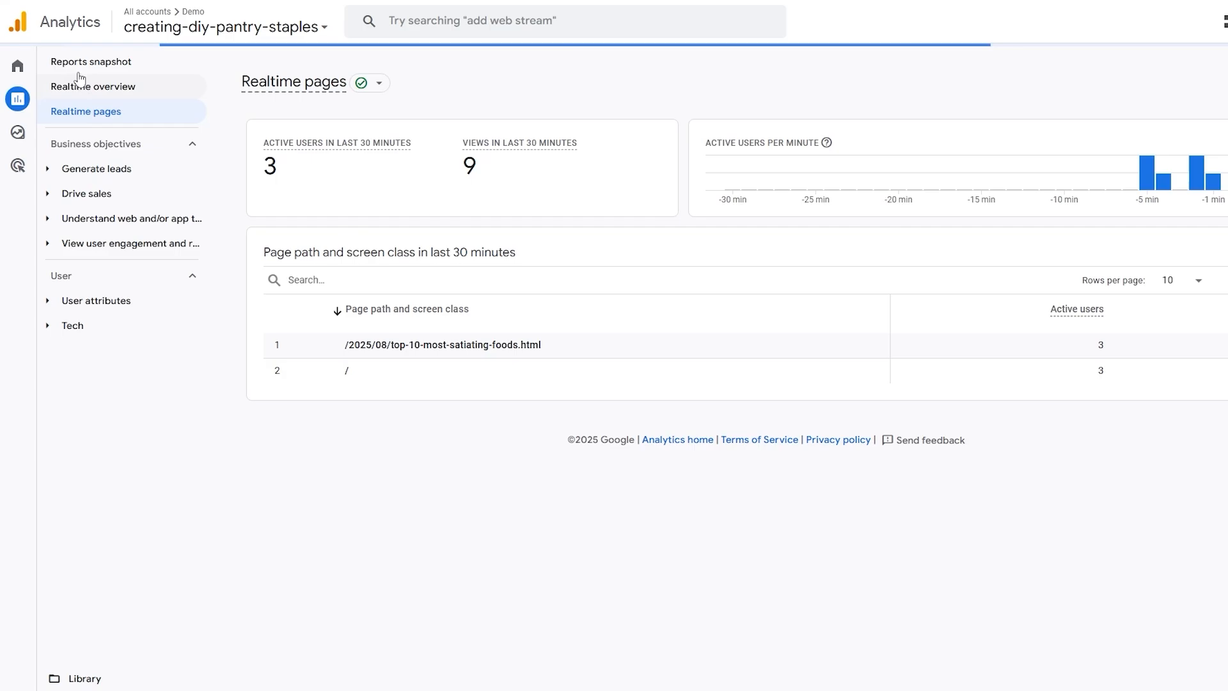
Return to Analytics, reselect the creating-diy-pantry-staples property under the Demo account, and look over its Home page
mouse_move(13, 69)
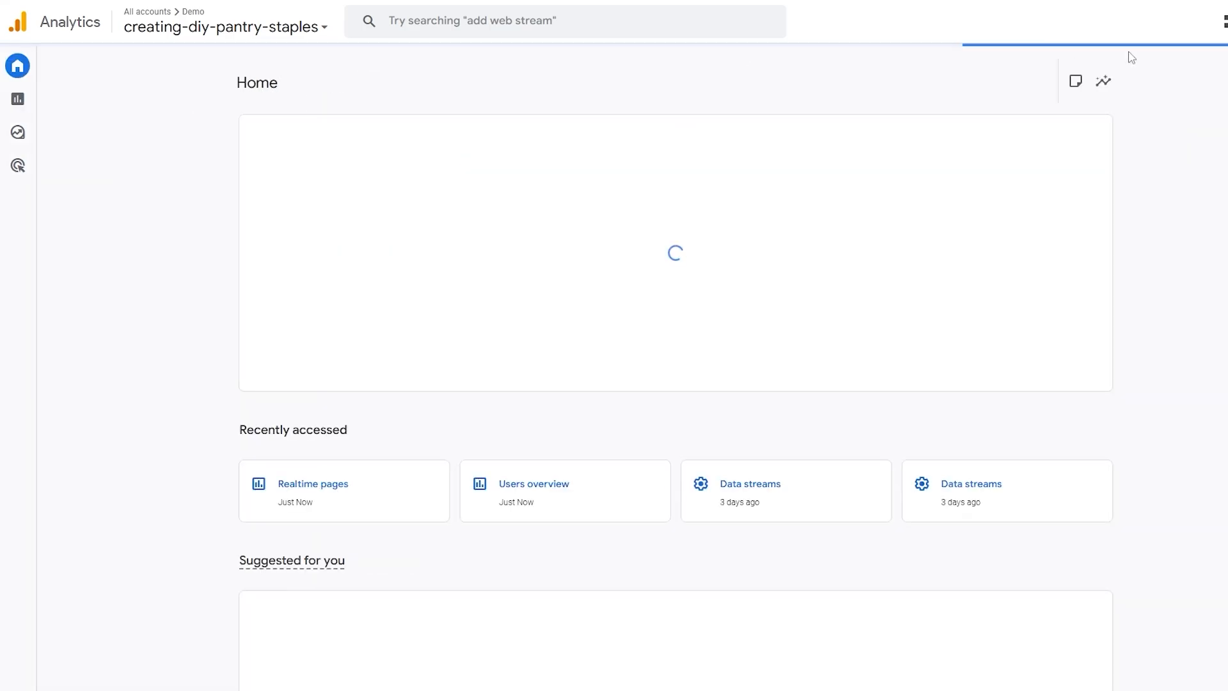
mouse_move(32, 100)
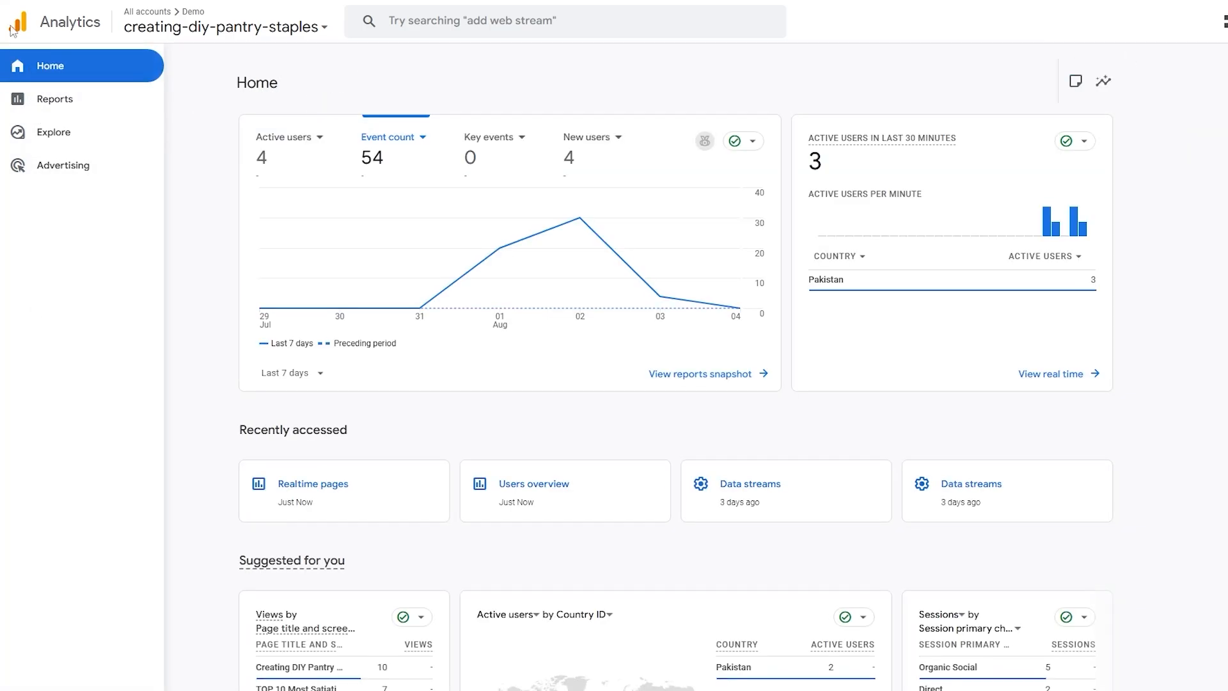
left_click(188, 20)
mouse_move(496, 189)
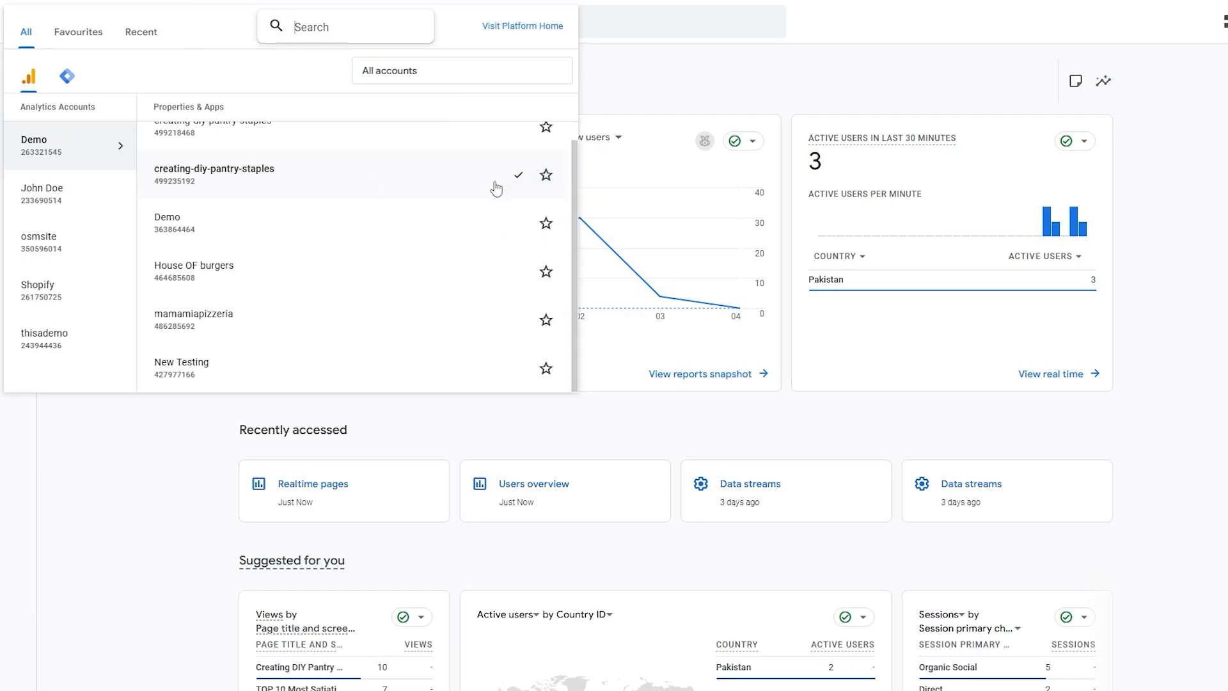
left_click(258, 177)
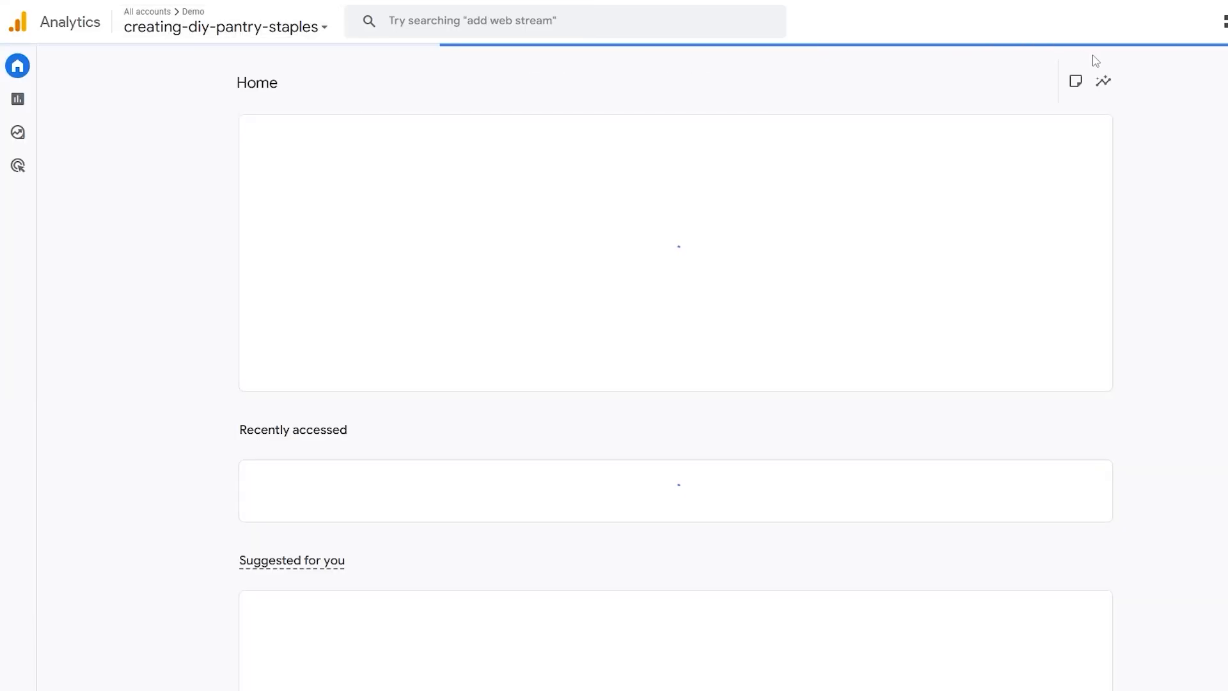
scroll(867, 268, "down", 7)
scroll(666, 321, "up", 7)
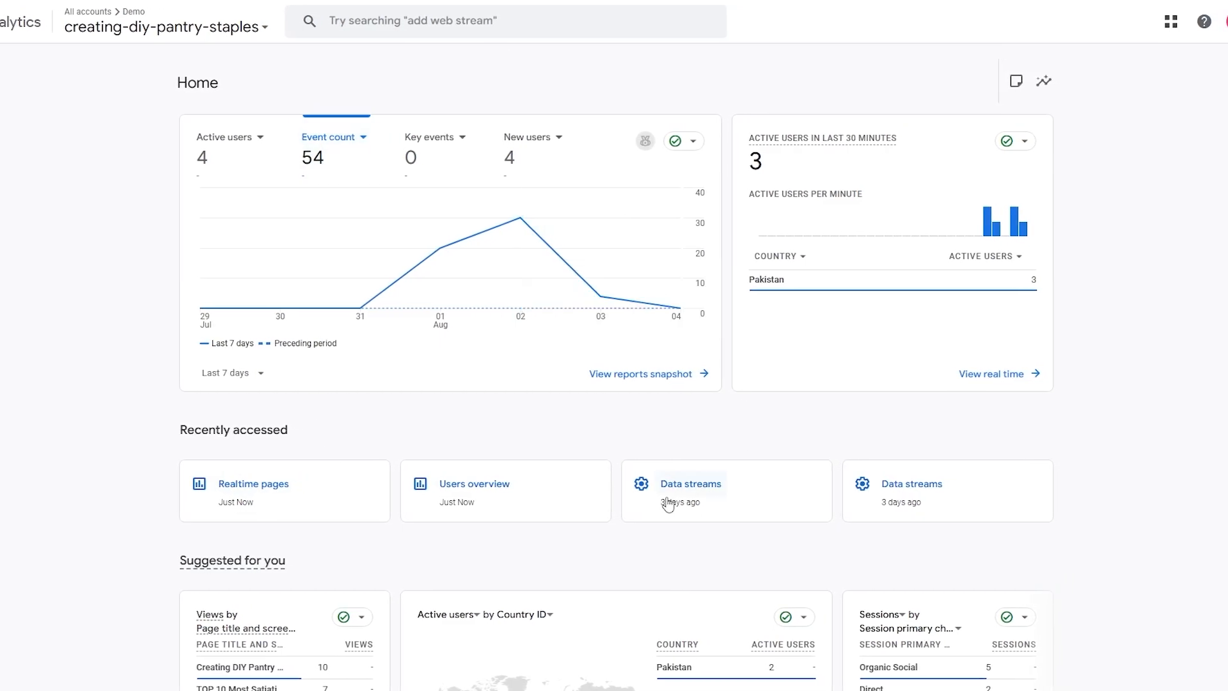
View the recently accessed Data streams of the property and filter them to Web
left_click(900, 485)
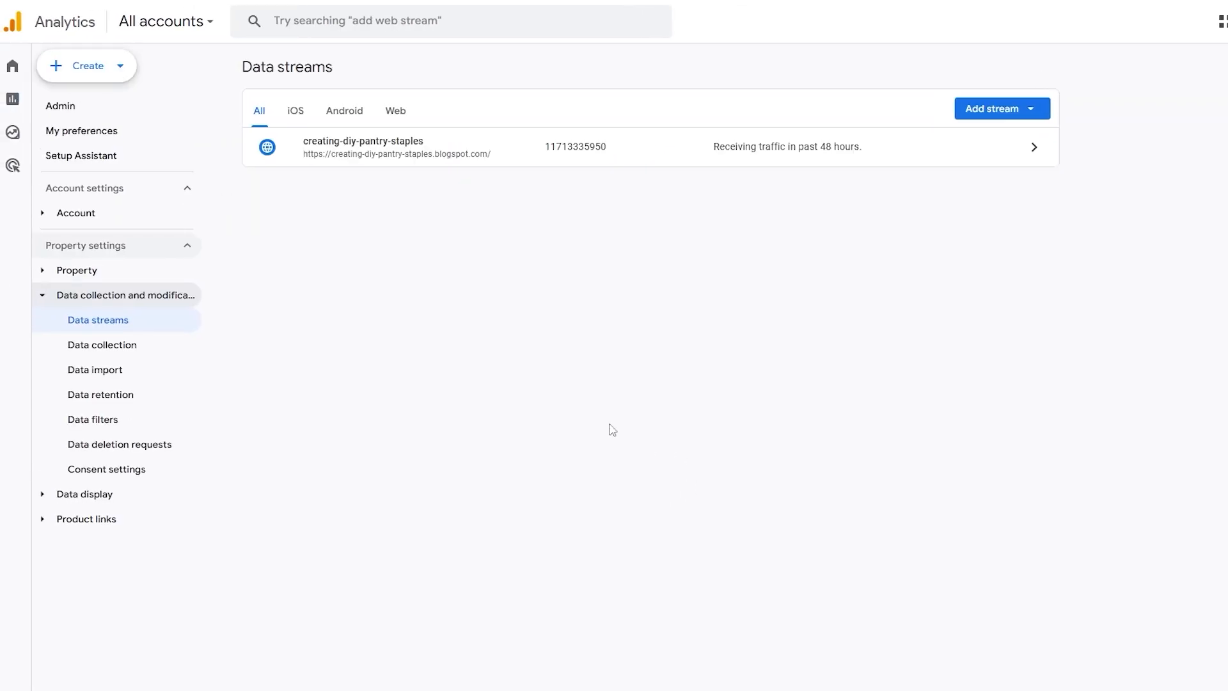
left_click_drag(260, 66, 305, 63)
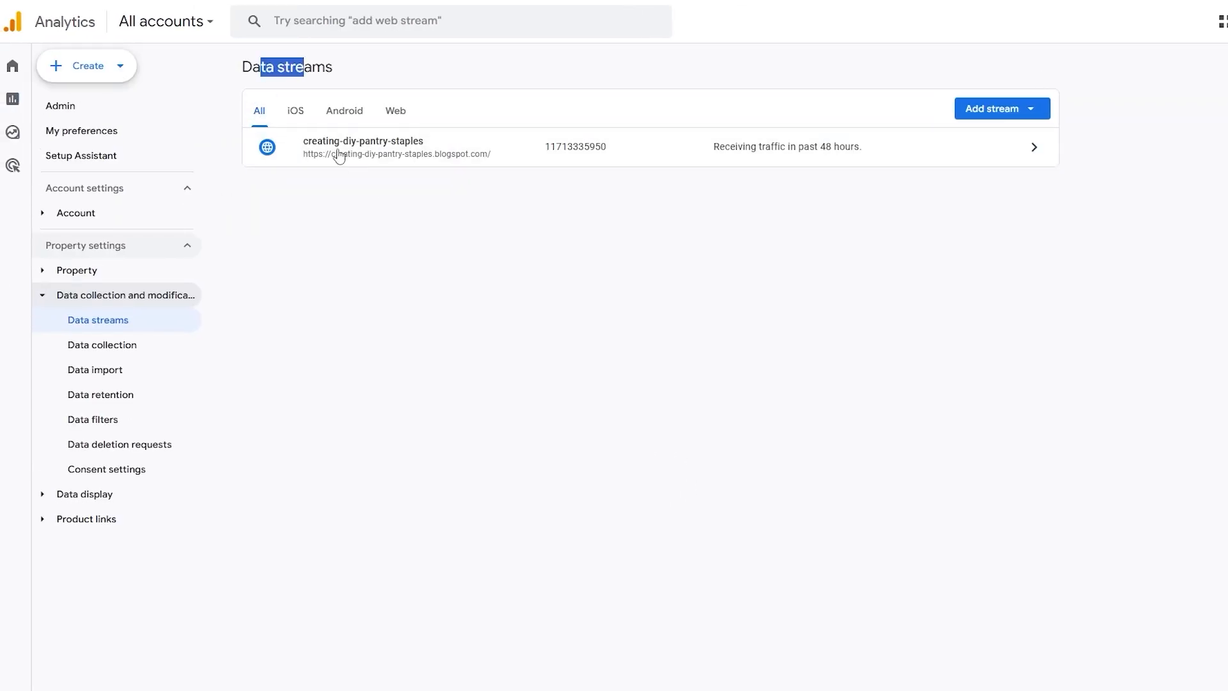
left_click(400, 110)
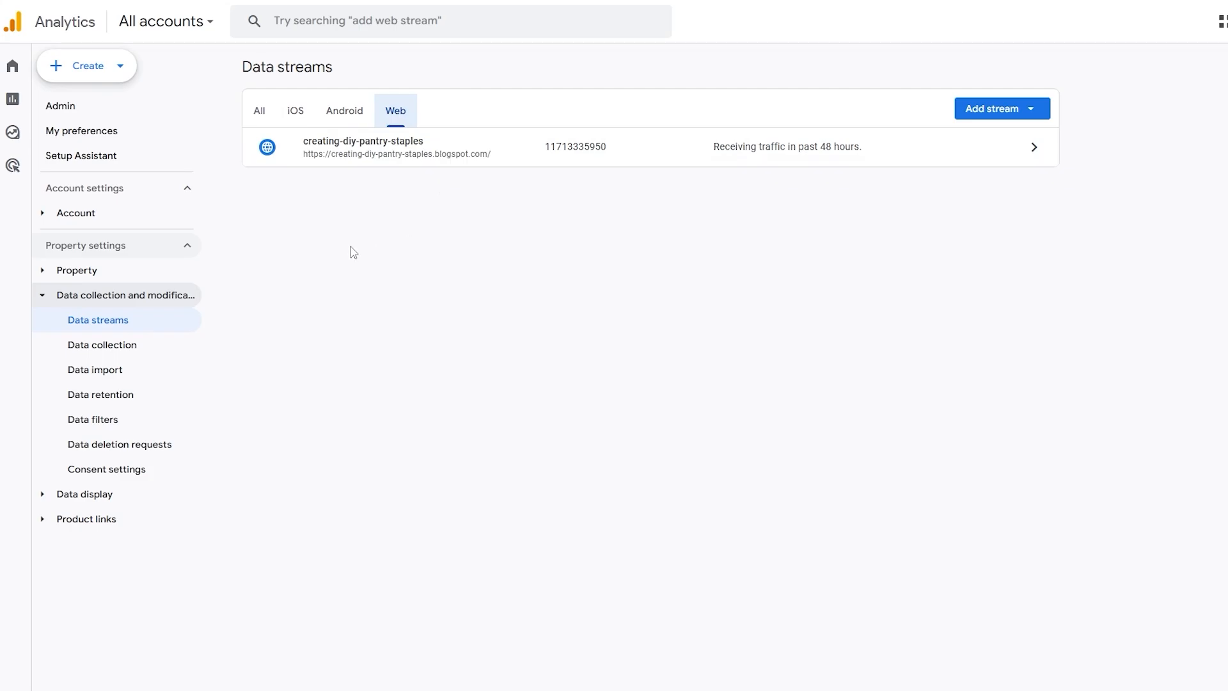
Look through Data collection, Data import, the Property and Account settings groups and My preferences, and return to Home
left_click(123, 349)
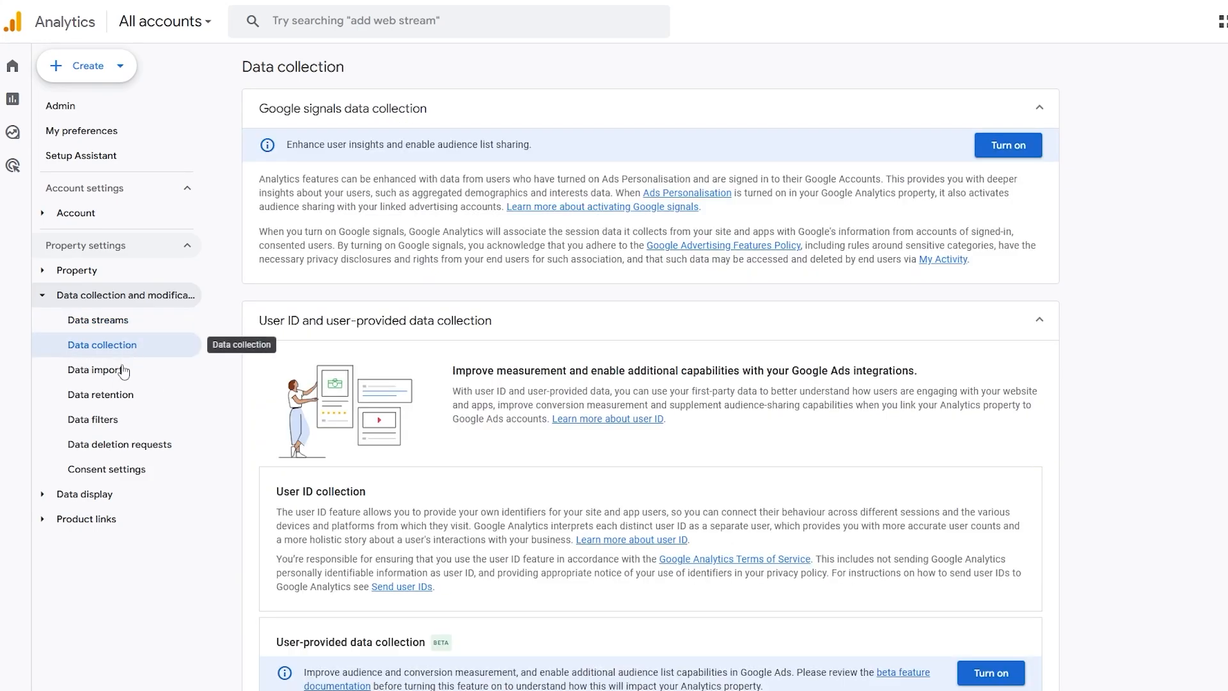
left_click(123, 371)
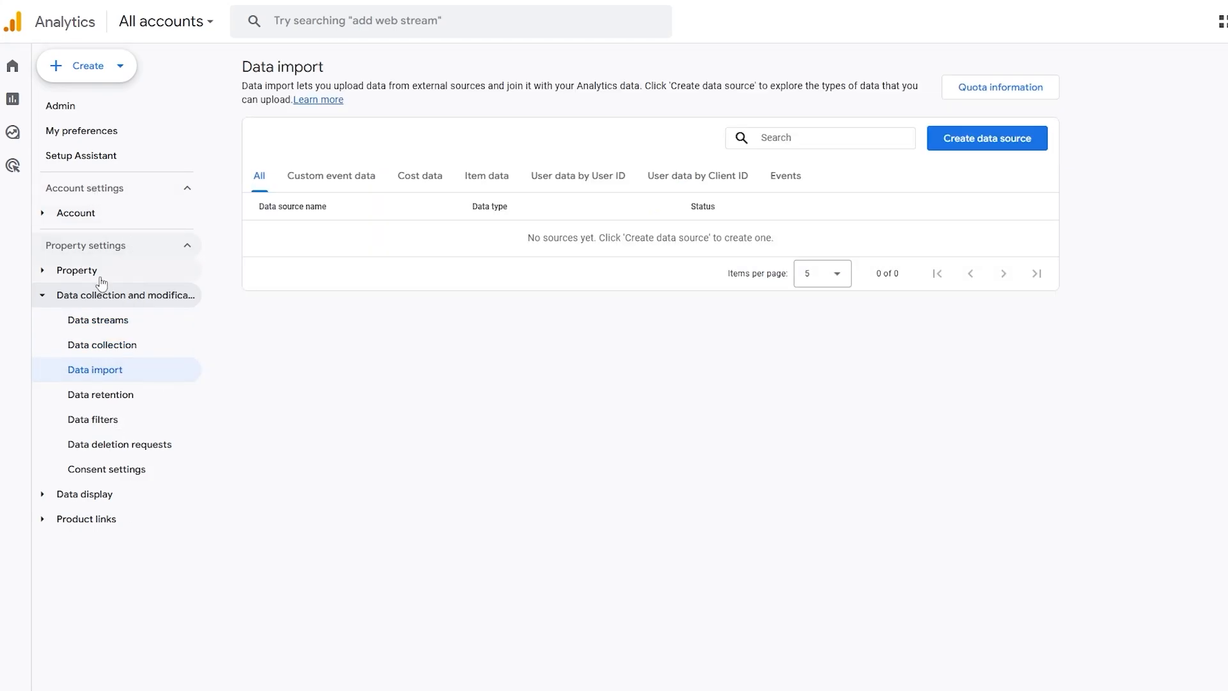
left_click(101, 280)
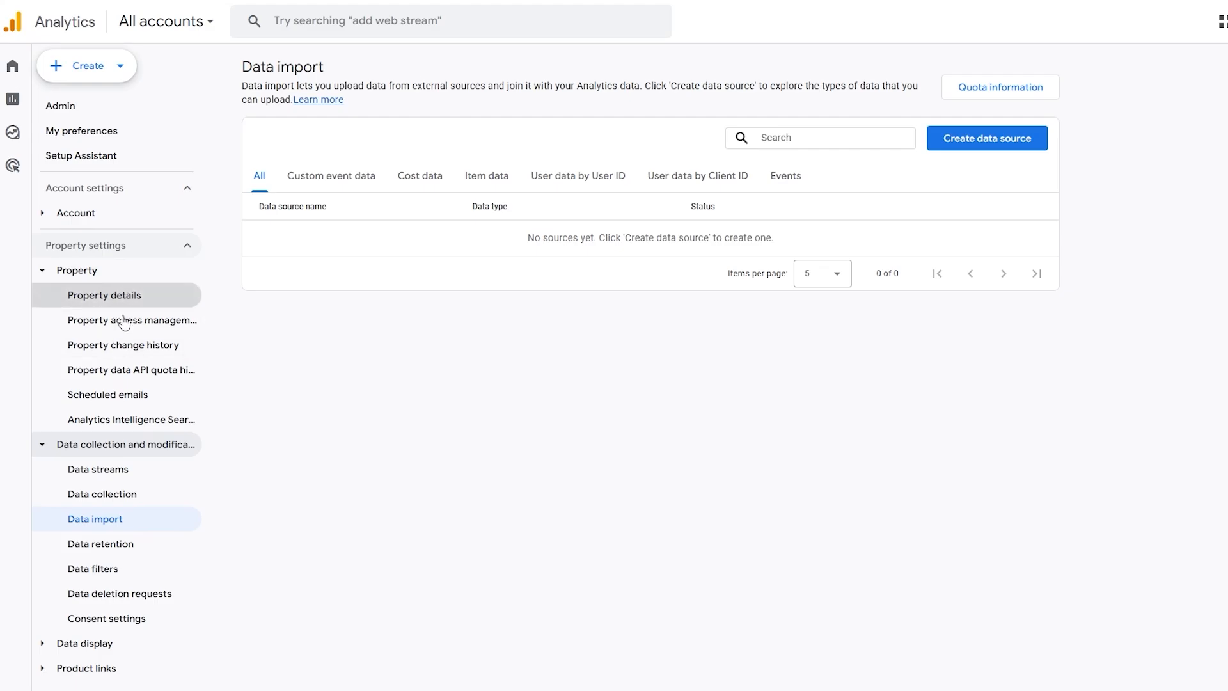
left_click(101, 216)
left_click(96, 125)
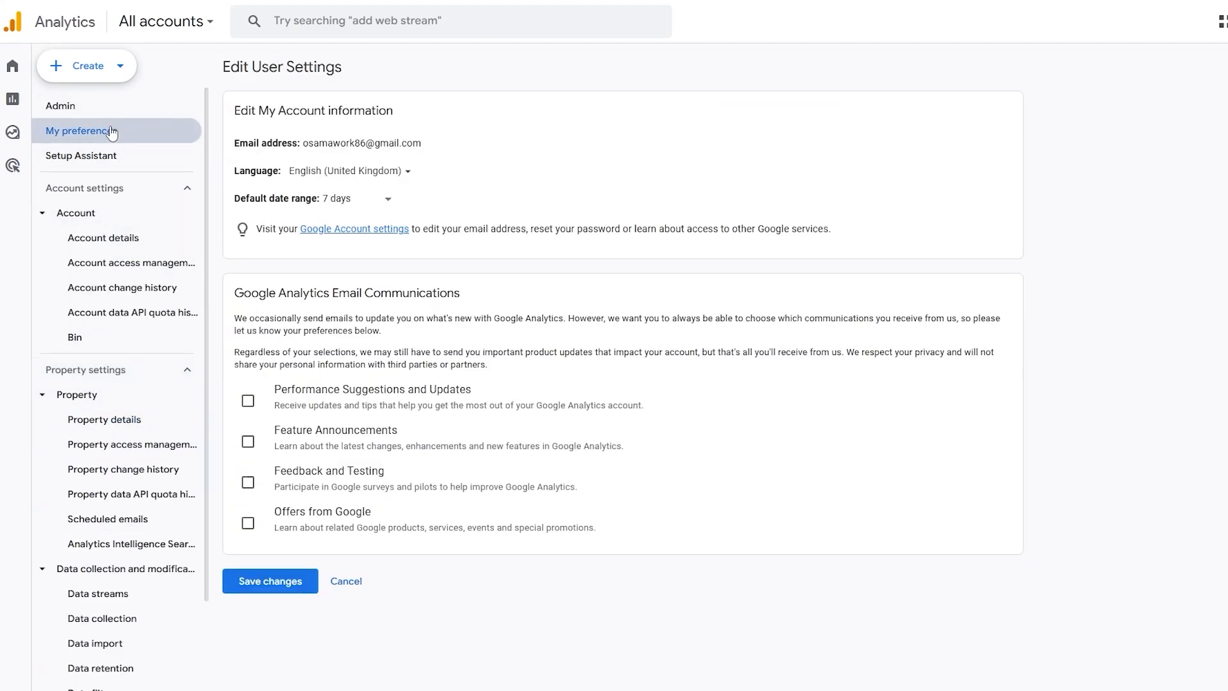
left_click(76, 115)
mouse_move(15, 61)
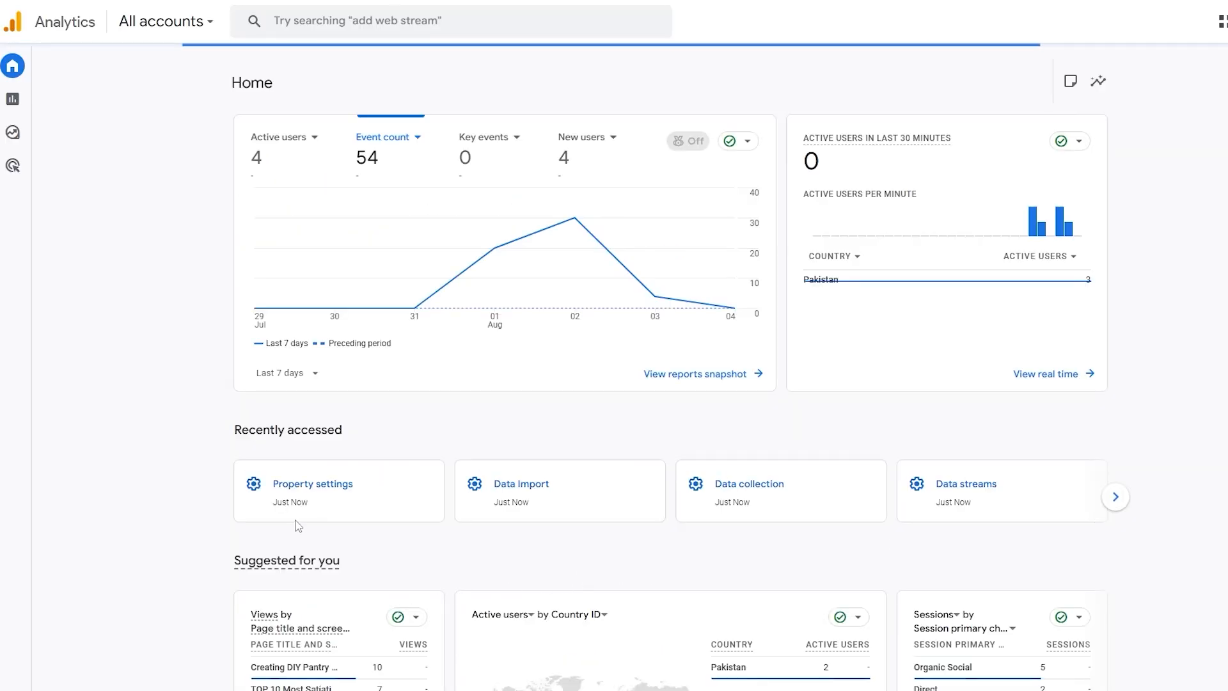
left_click(295, 490)
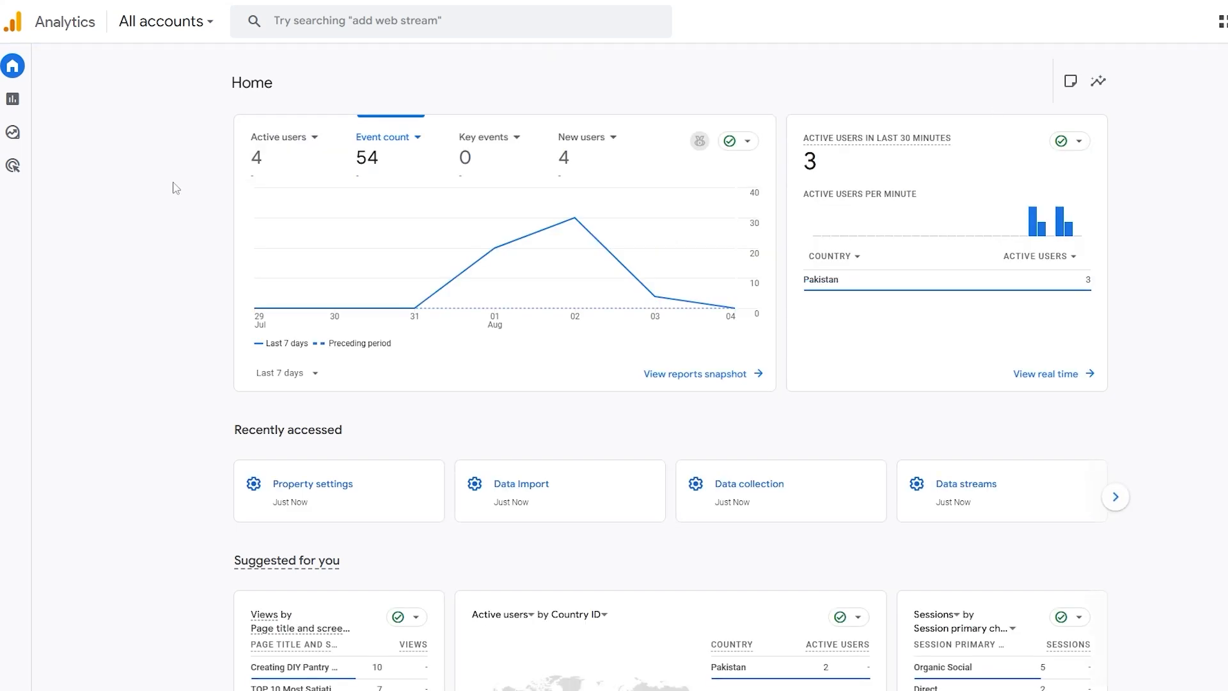
left_click(175, 32)
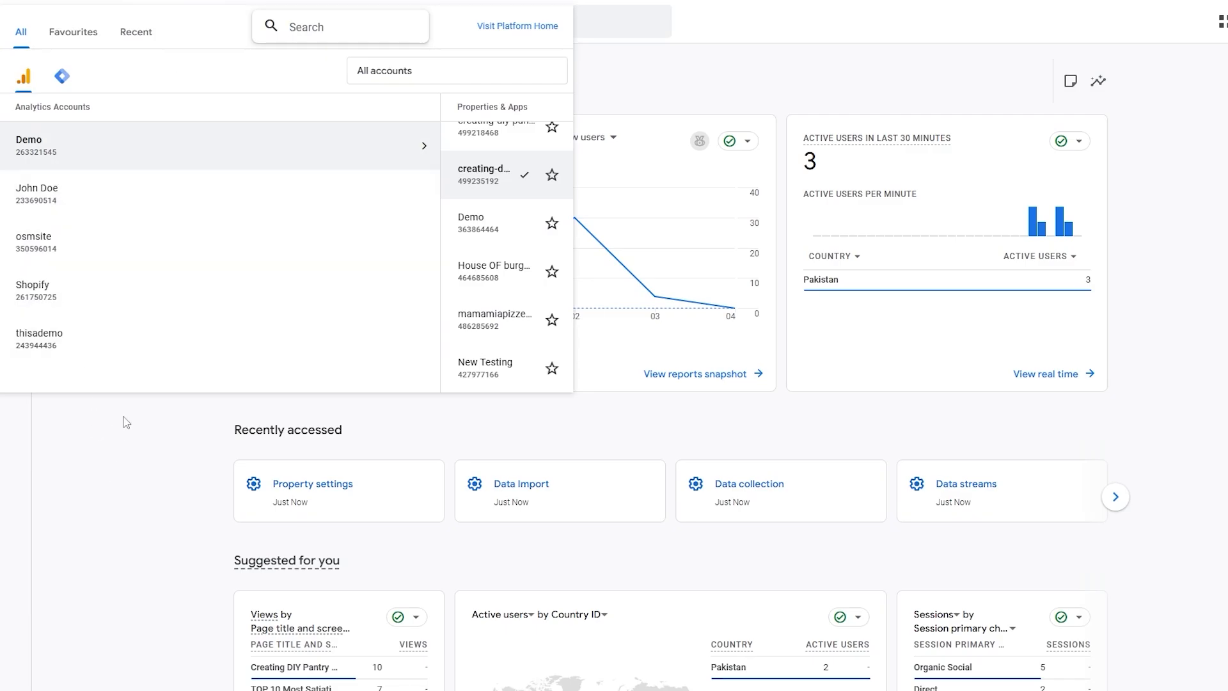
left_click(127, 624)
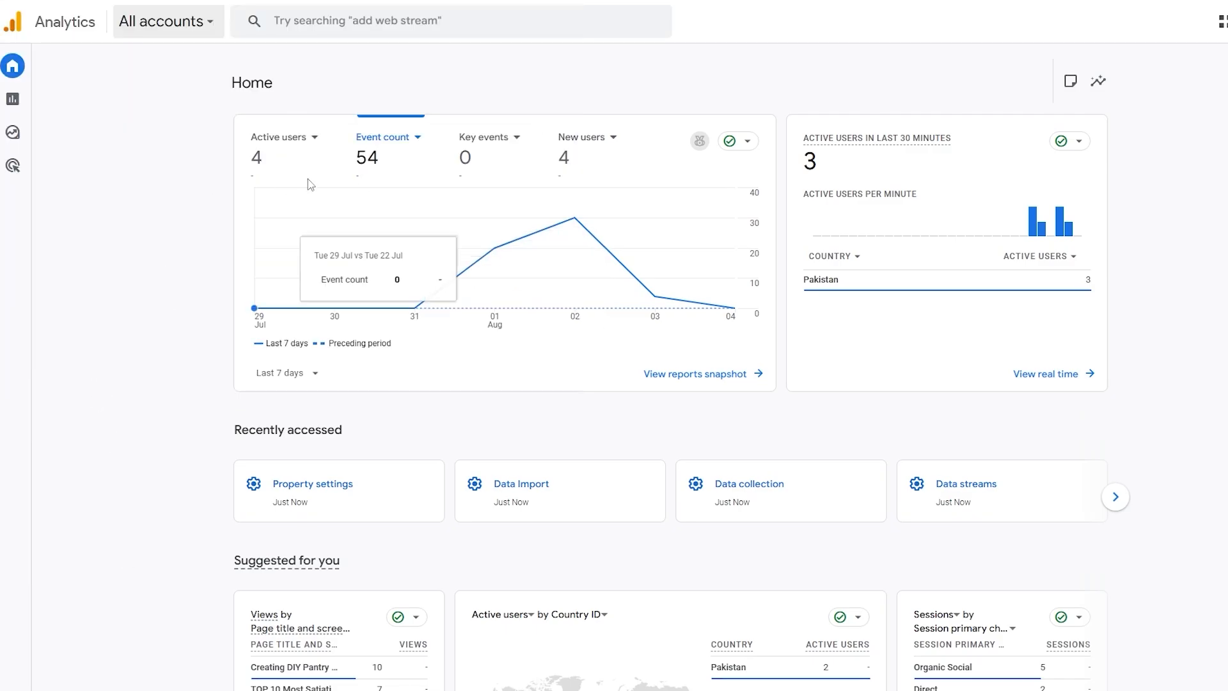
scroll(369, 136, "down", 1)
scroll(369, 139, "up", 1)
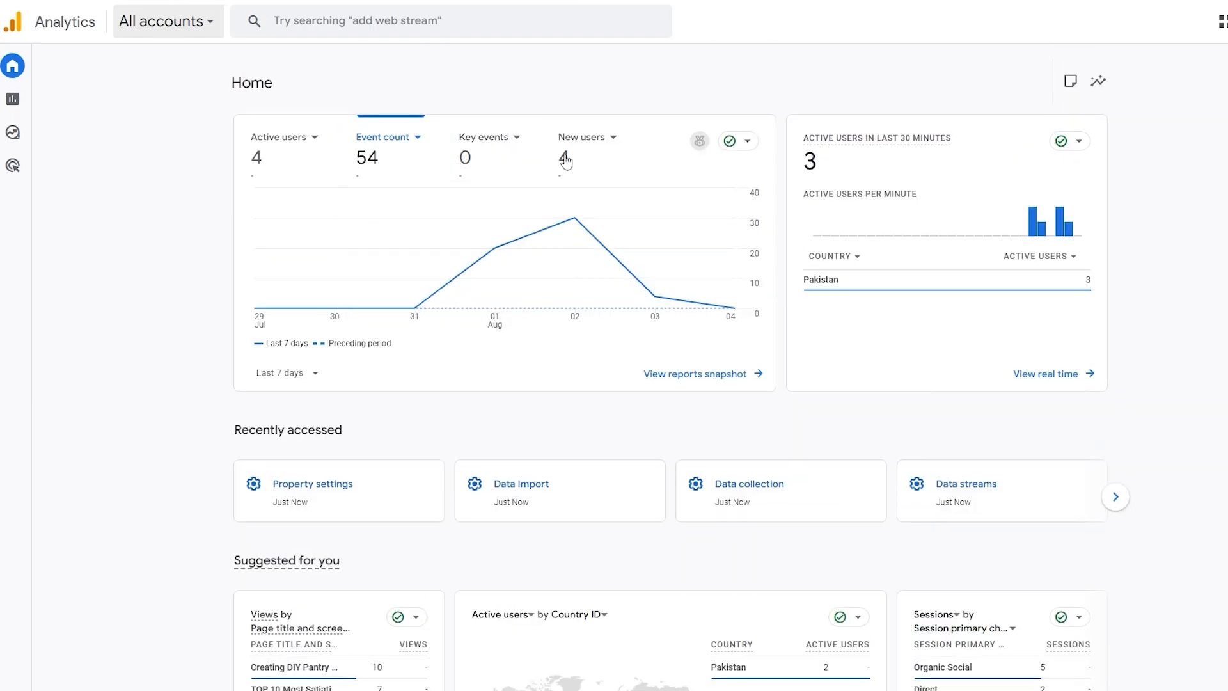
scroll(486, 486, "down", 2)
scroll(486, 486, "up", 2)
mouse_move(15, 137)
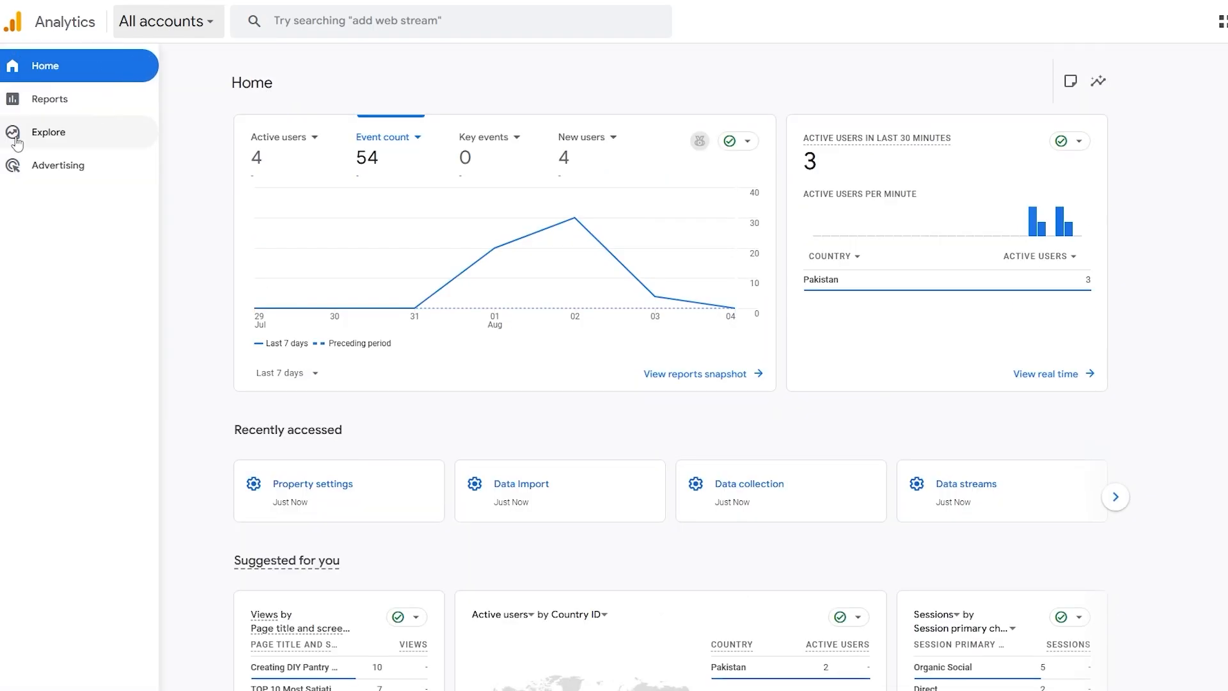
Search Analytics for "tag", go to Data streams, and view the creating-diy-pantry-staples web stream details
left_click(345, 26)
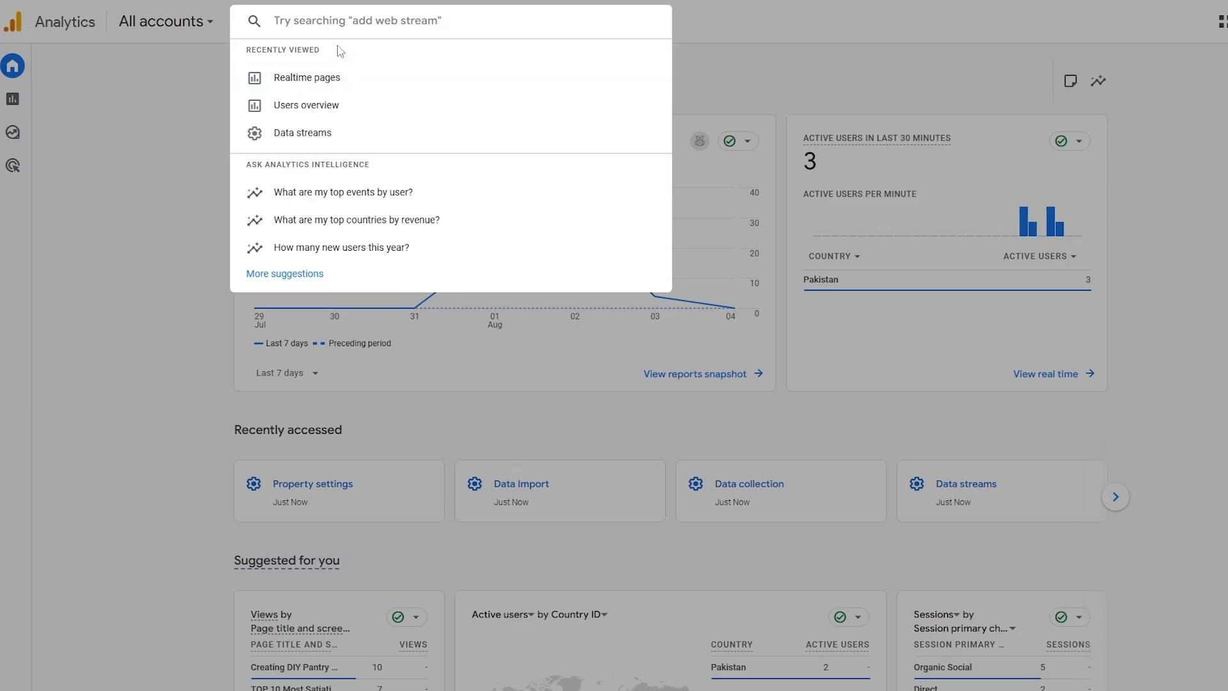
type("tag")
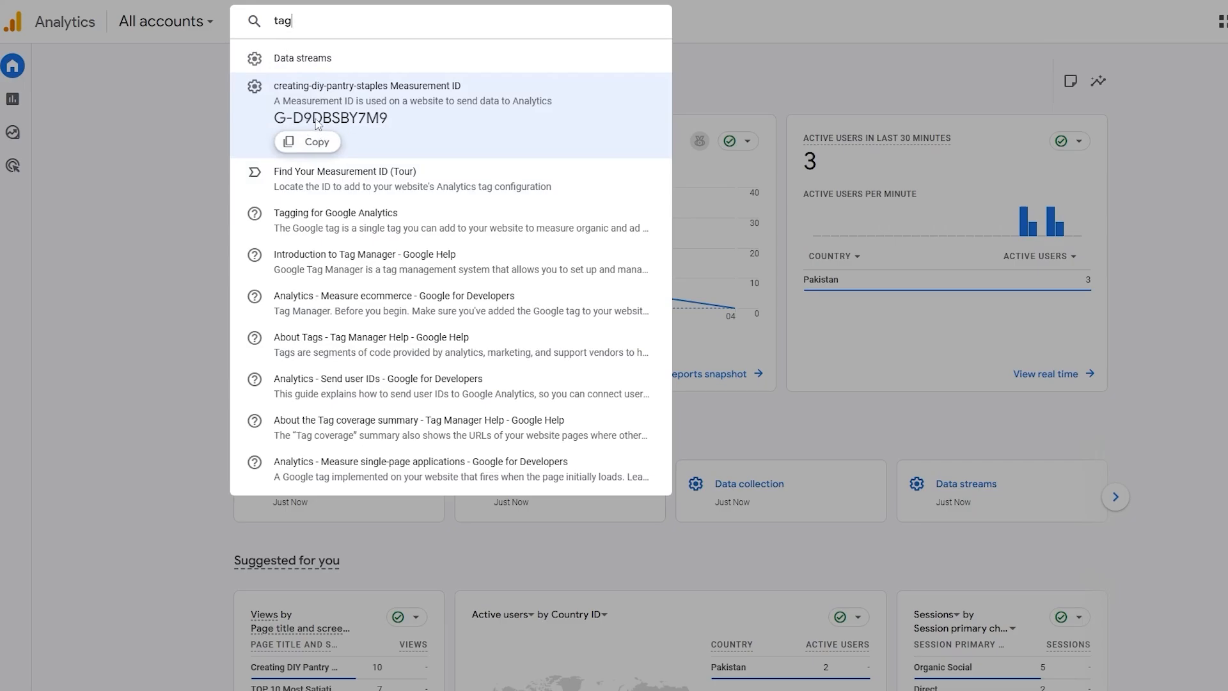
left_click(316, 66)
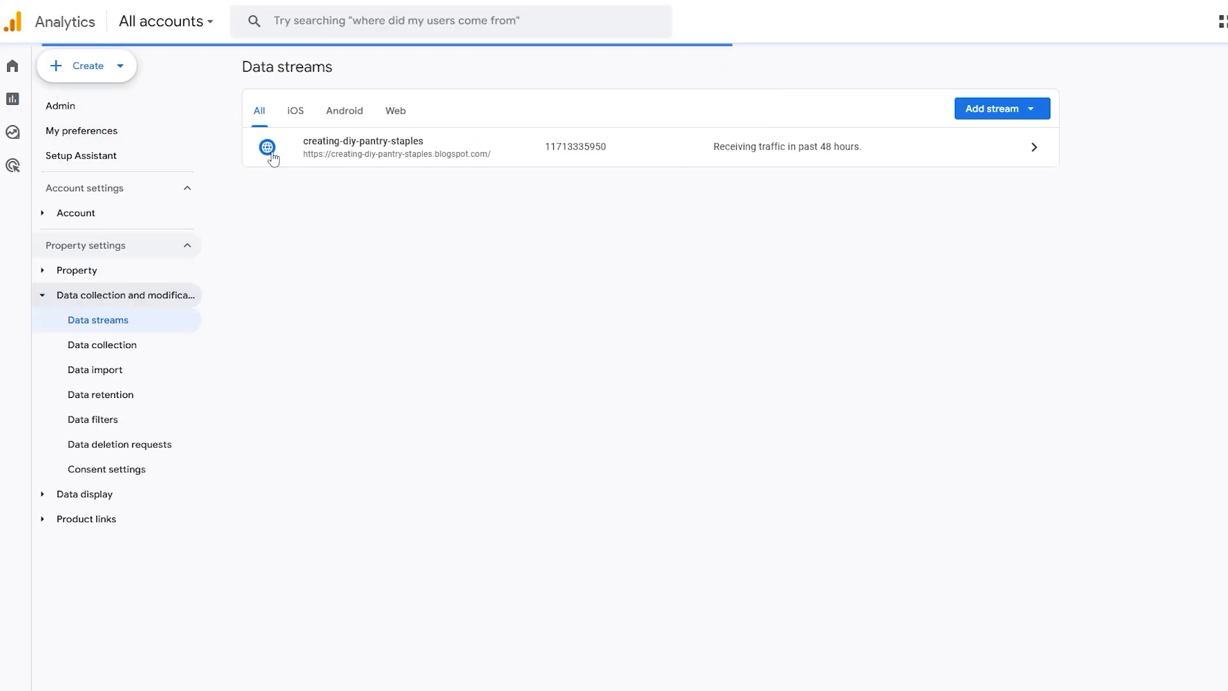
left_click(273, 158)
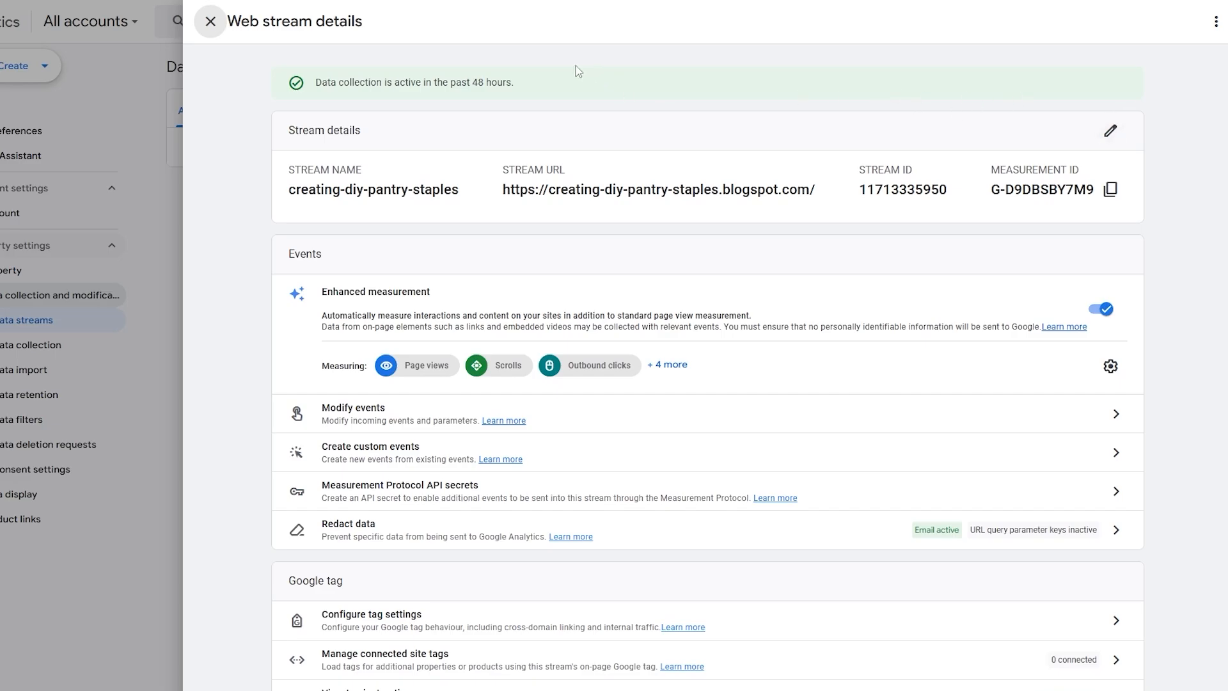
Examine the web stream's data collection status and details, view its editable website URL and stream name, and close the editor
left_click_drag(349, 82, 512, 81)
scroll(548, 203, "down", 1)
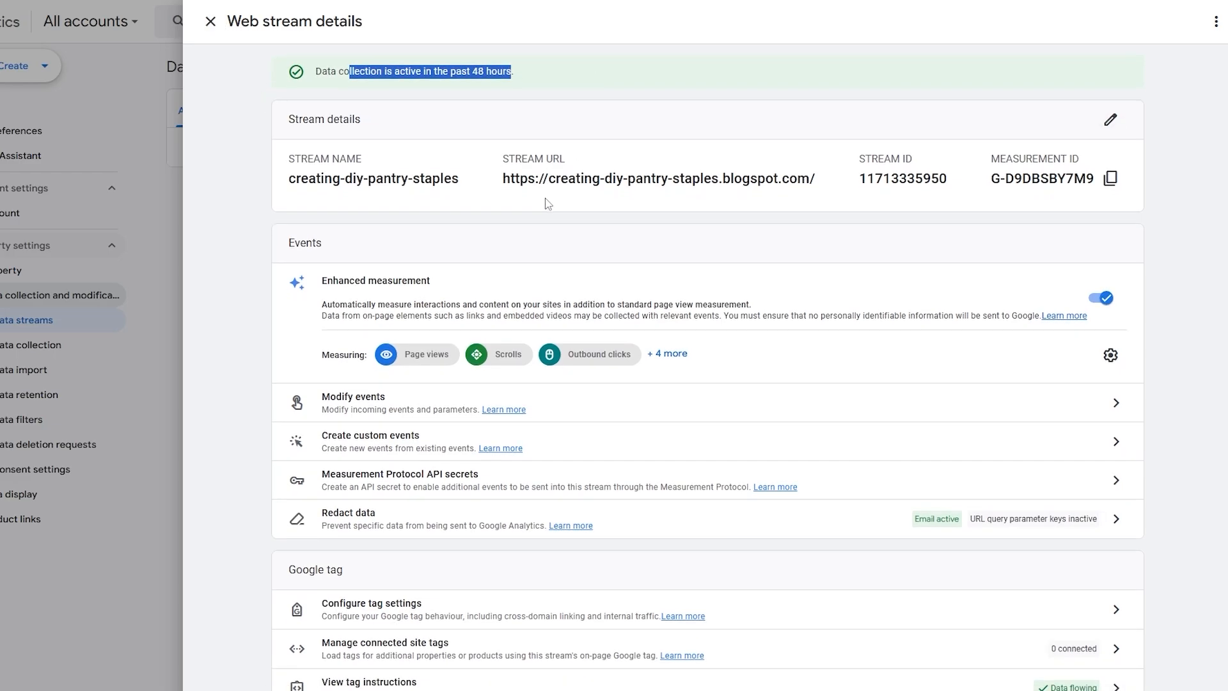
scroll(548, 206, "up", 1)
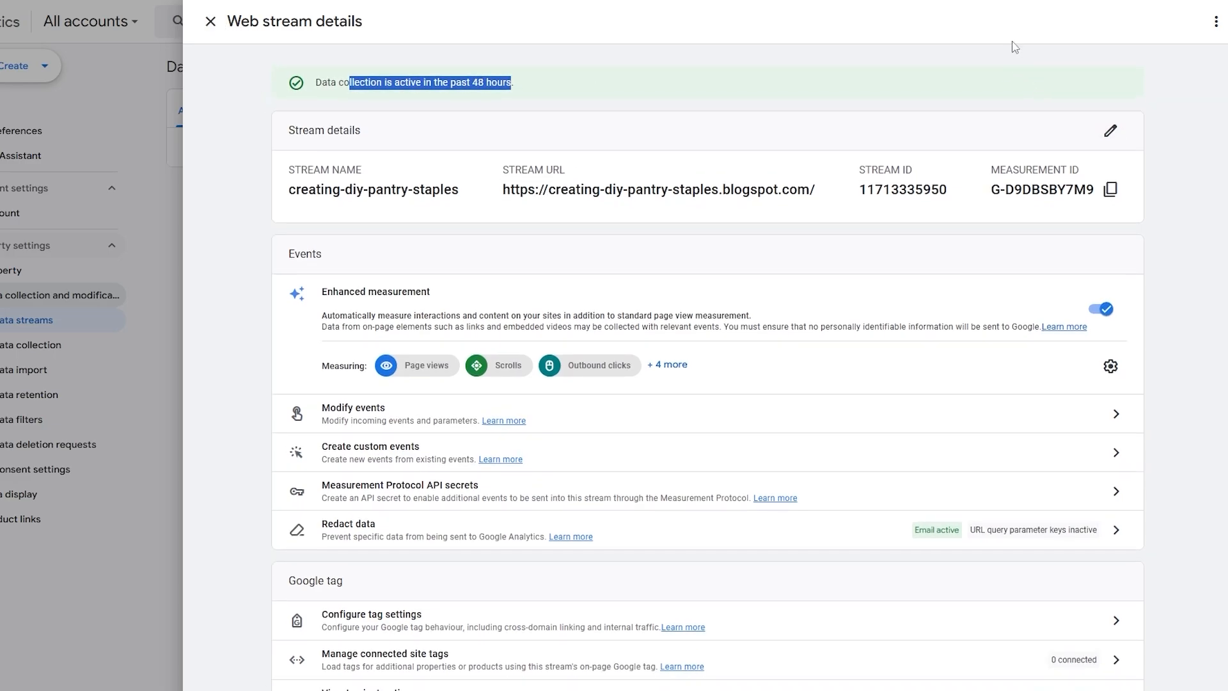
left_click(1110, 131)
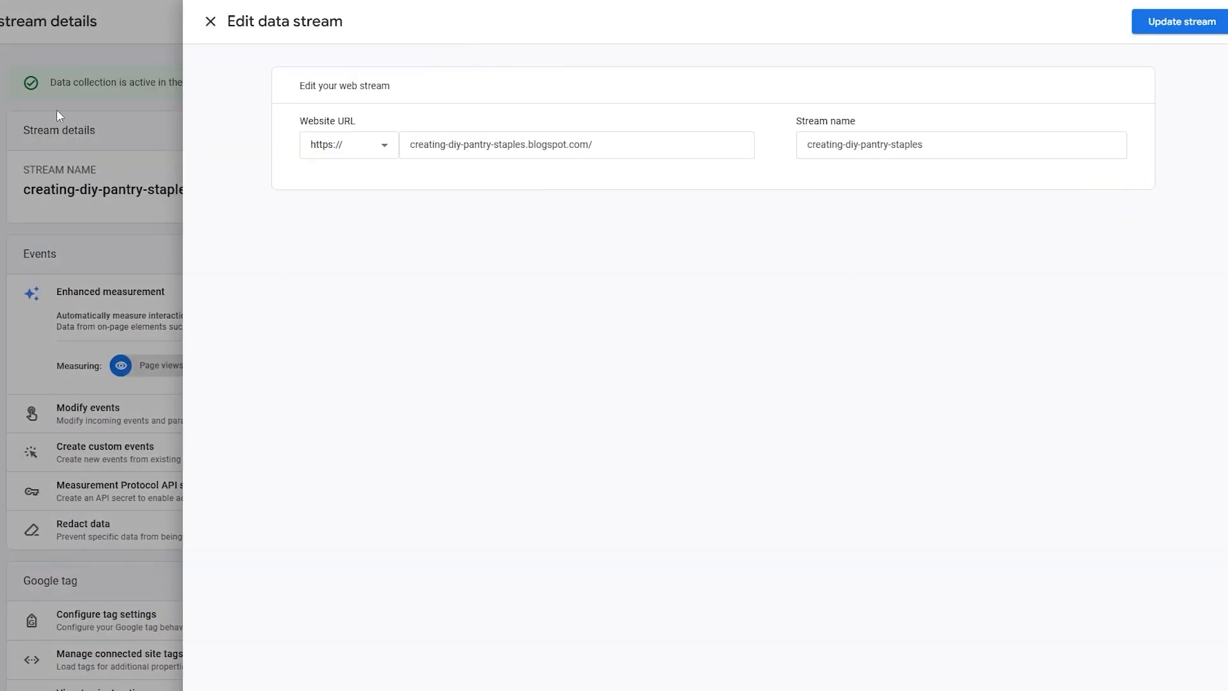
key("Escape")
scroll(712, 432, "down", 1)
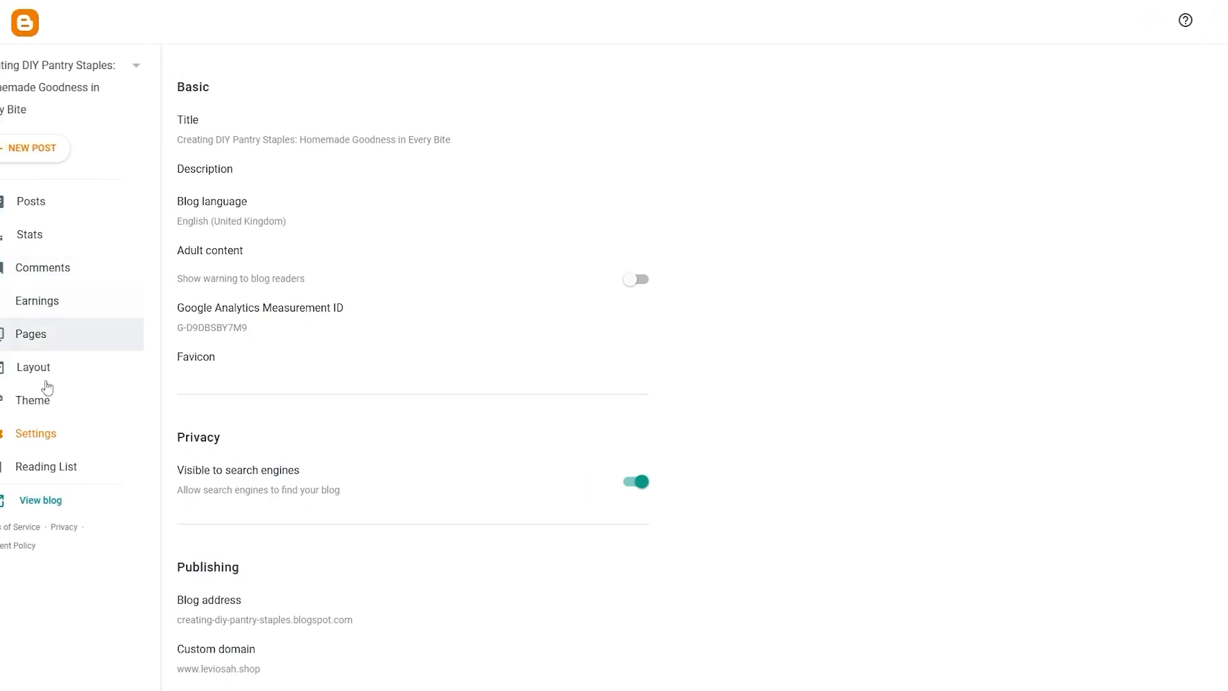
Switch to Blogger, open the theme's HTML, highlight the Google tag code below the head tag, and return to the theme page
left_click(78, 405)
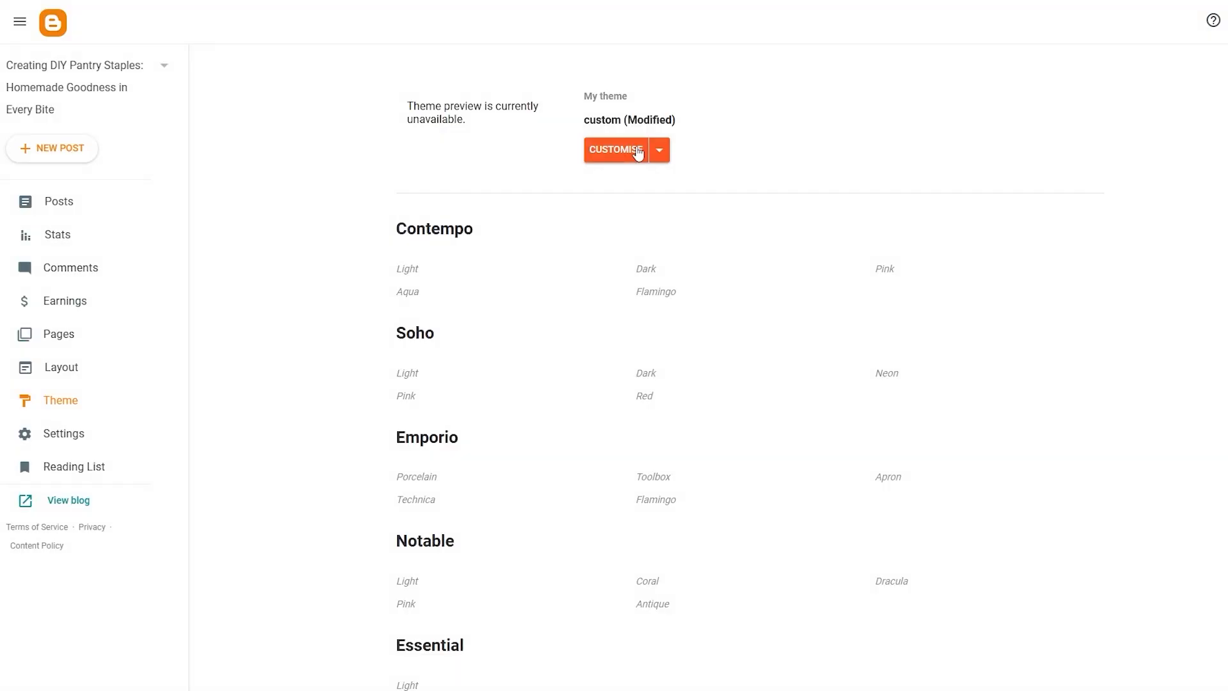
left_click(659, 152)
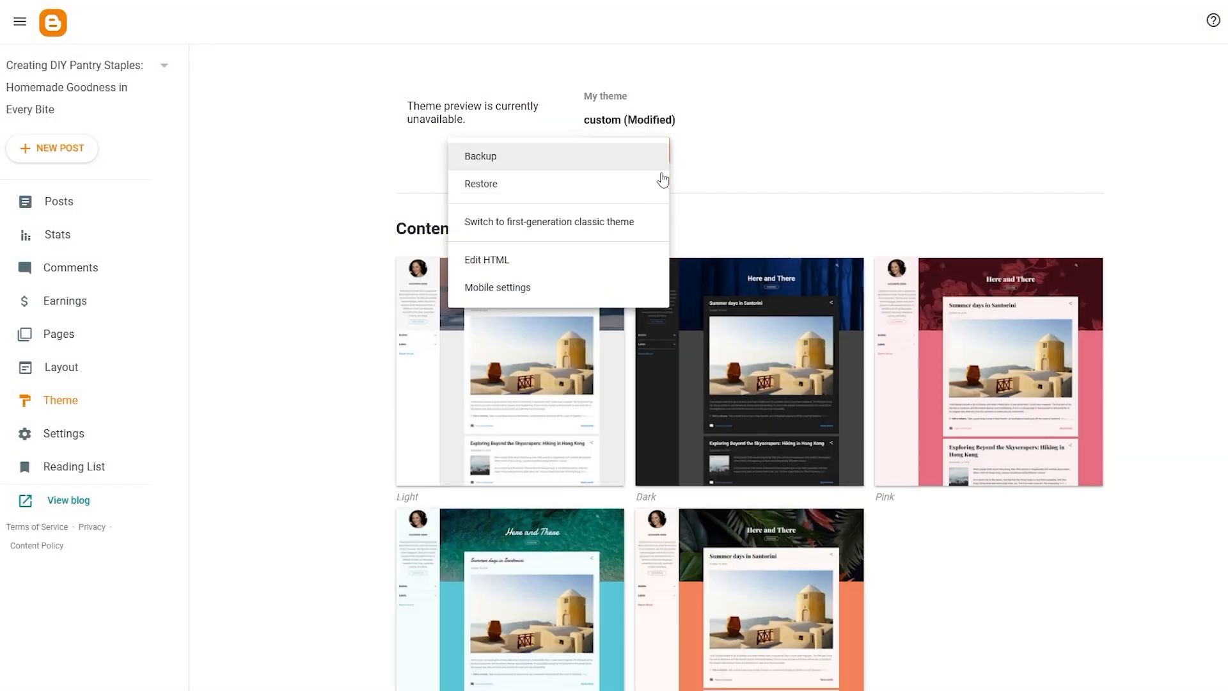
left_click(492, 269)
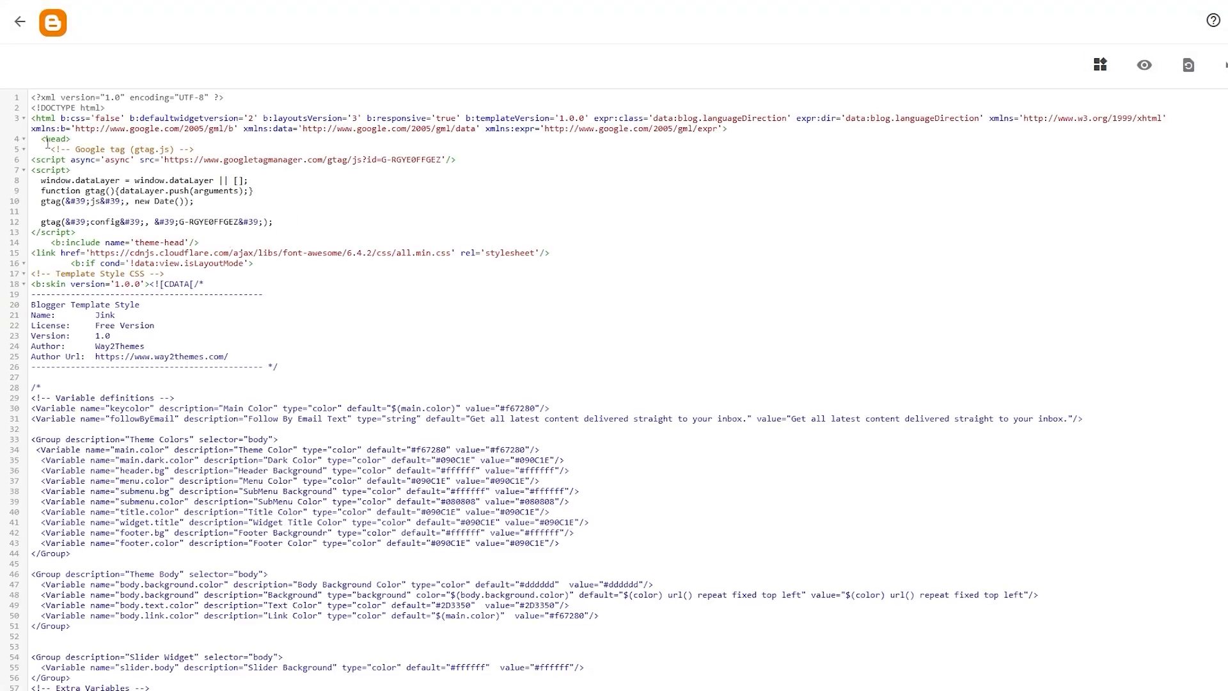
left_click_drag(70, 154, 244, 239)
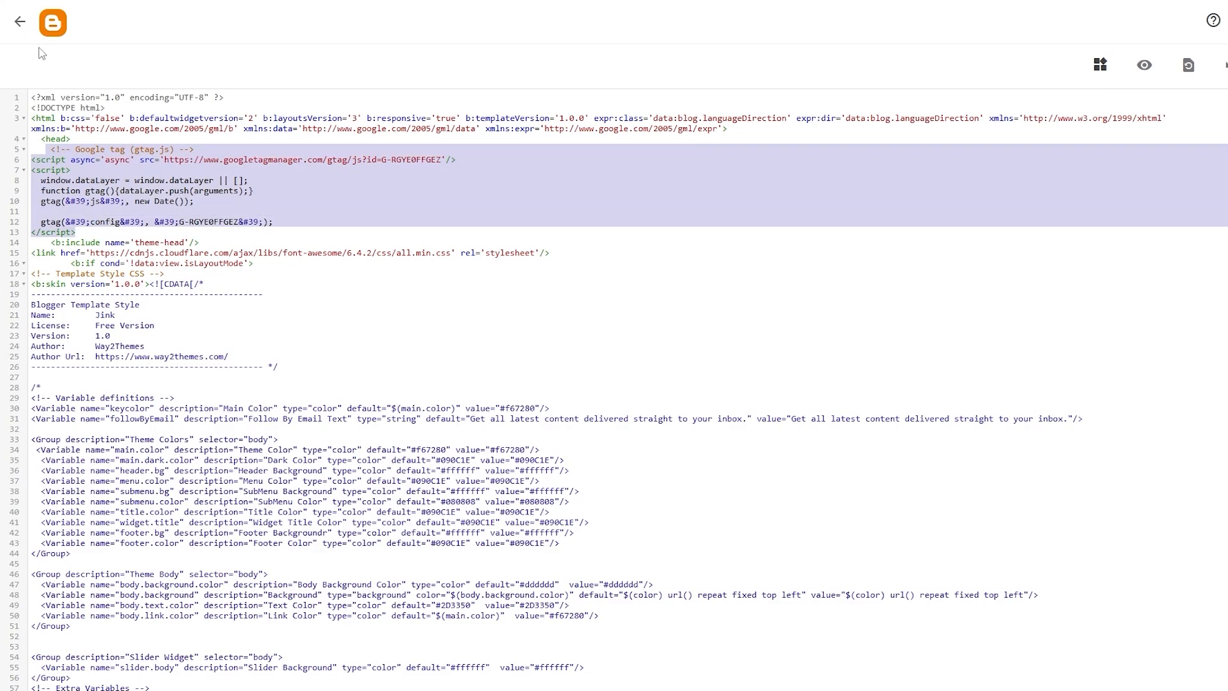
left_click(21, 25)
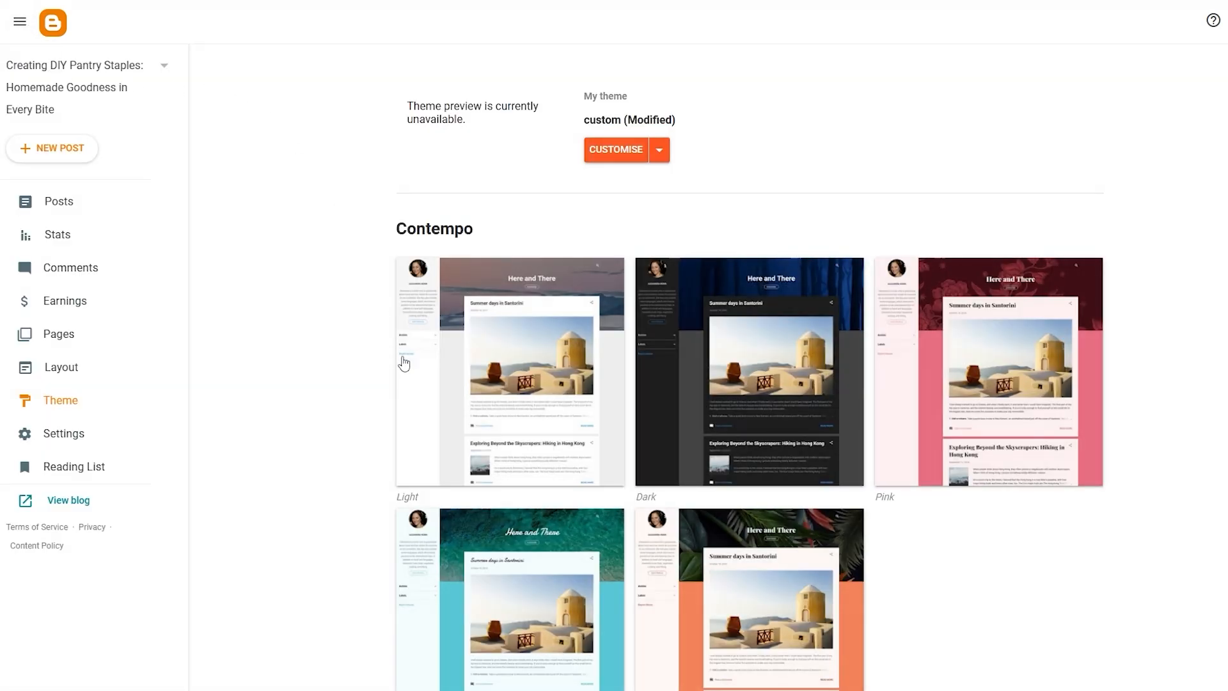